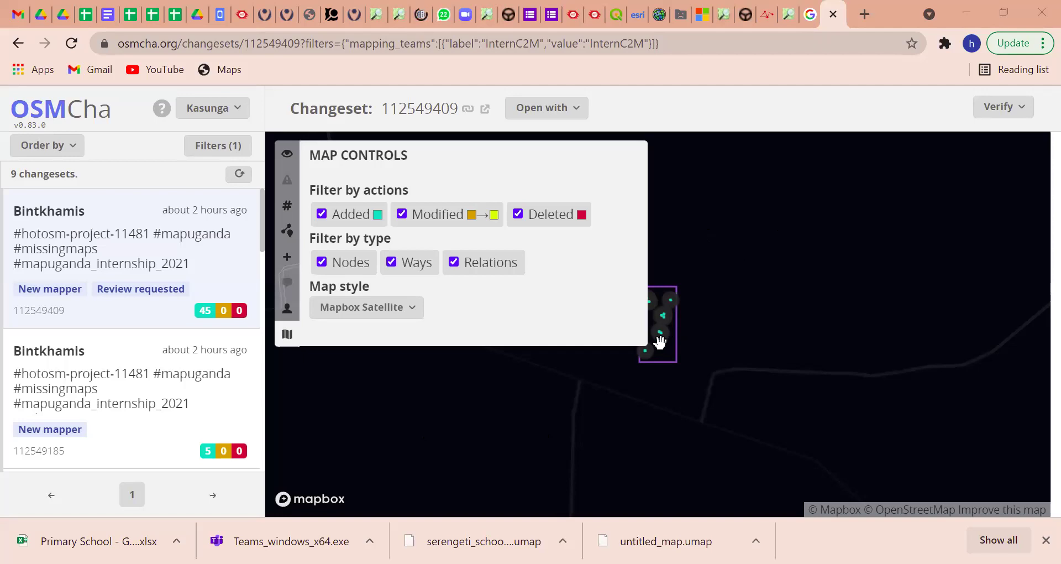
# Zoom the map into changeset 112549409's bounding box to enlarge its added features.
pyautogui.scroll(4, 660, 340)
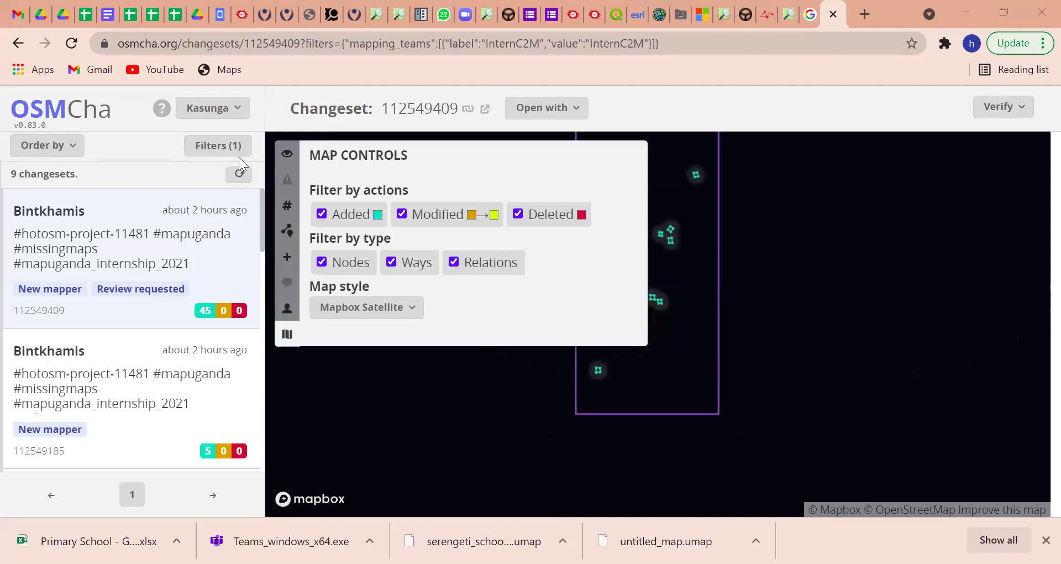
# Filter the changeset list to the InternC2M mapping team's changesets from the account menu.
pyautogui.click(219, 107)
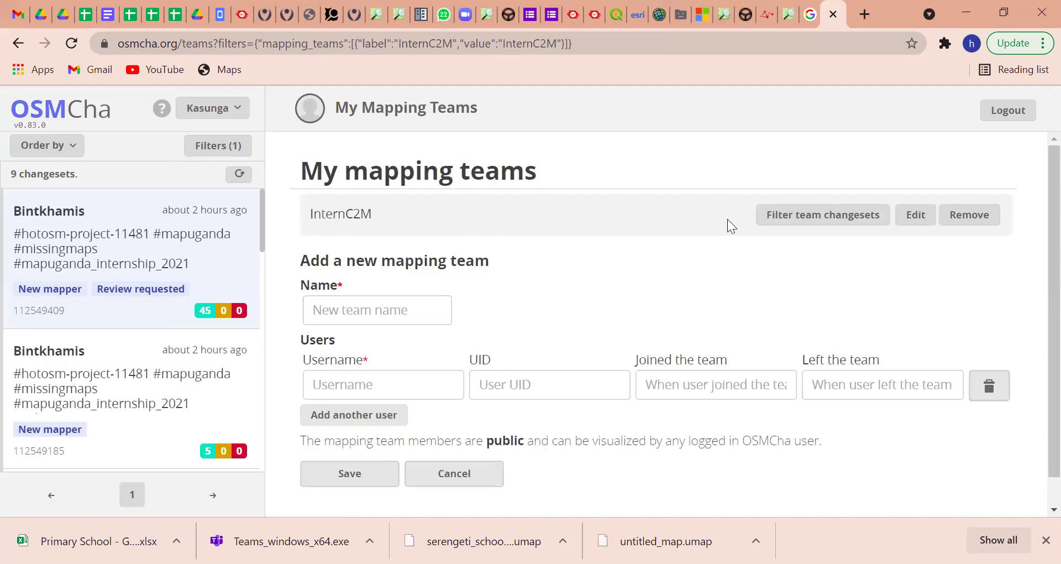
pyautogui.click(838, 217)
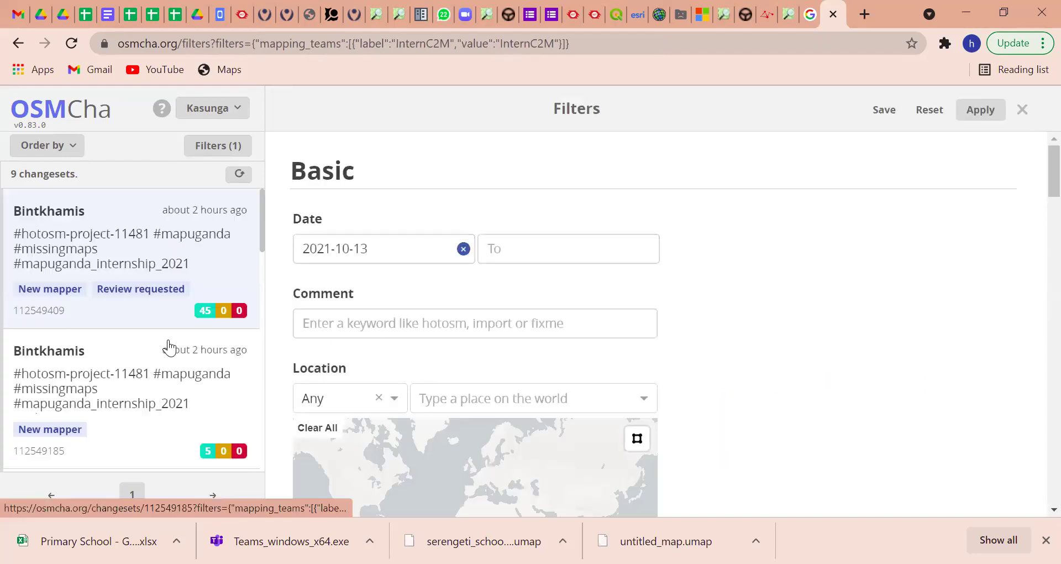
pyautogui.scroll(-1, 121, 275)
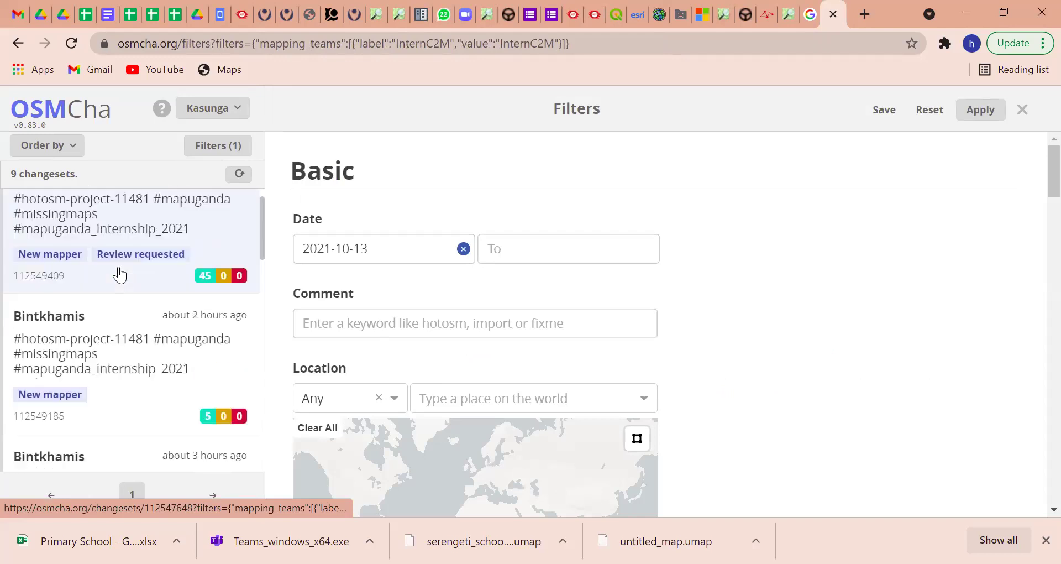
pyautogui.scroll(1, 105, 268)
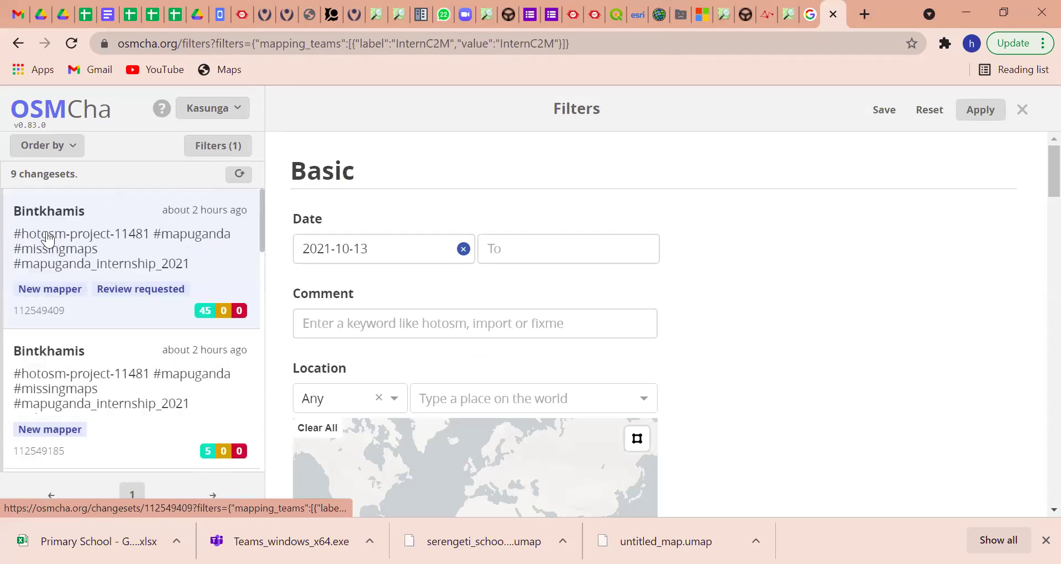
# Open changeset 112549409, check its geometry changes, and show the map display controls.
pyautogui.click(210, 227)
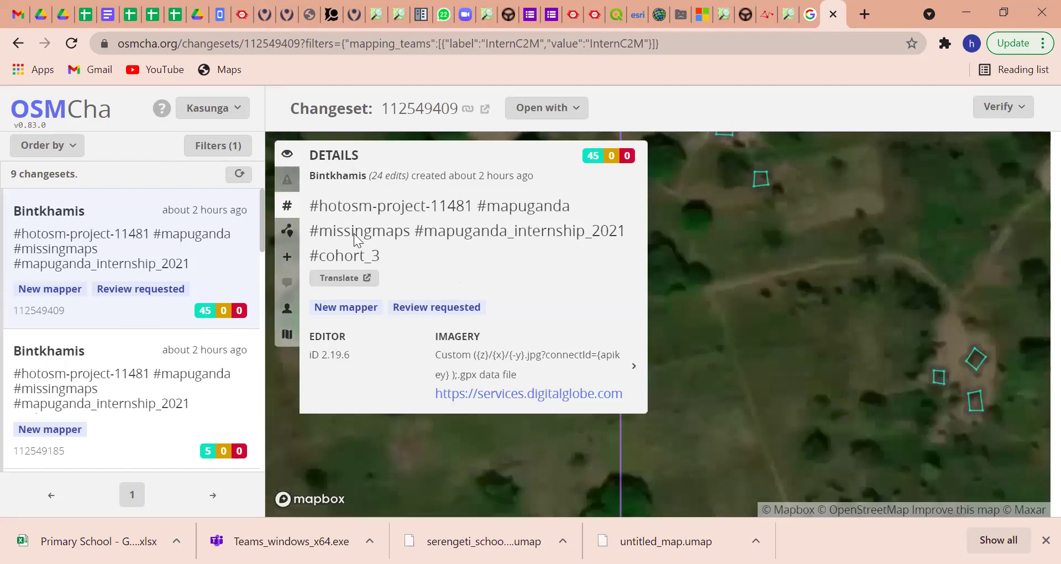
pyautogui.click(285, 265)
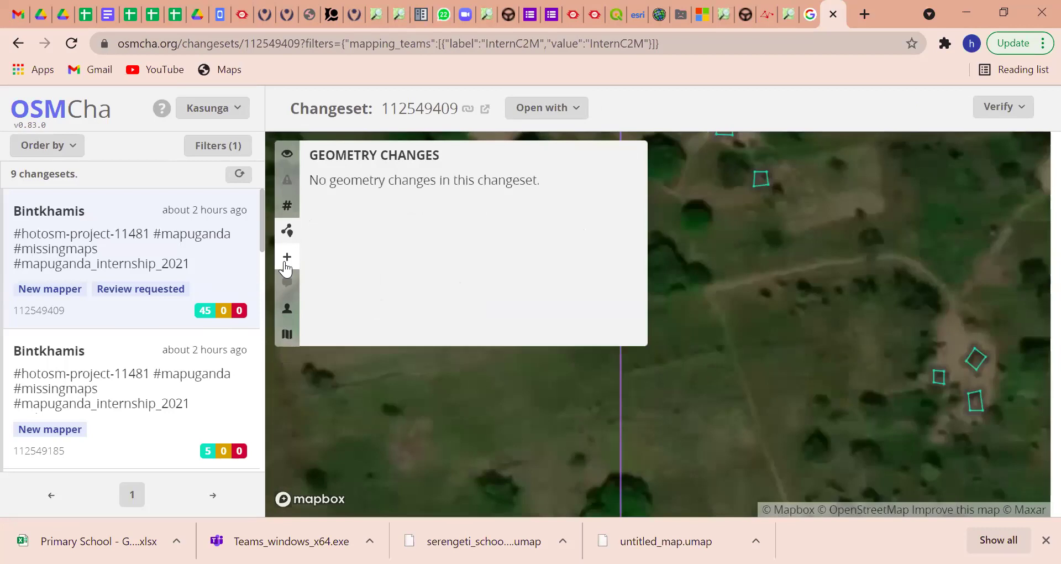
pyautogui.click(287, 335)
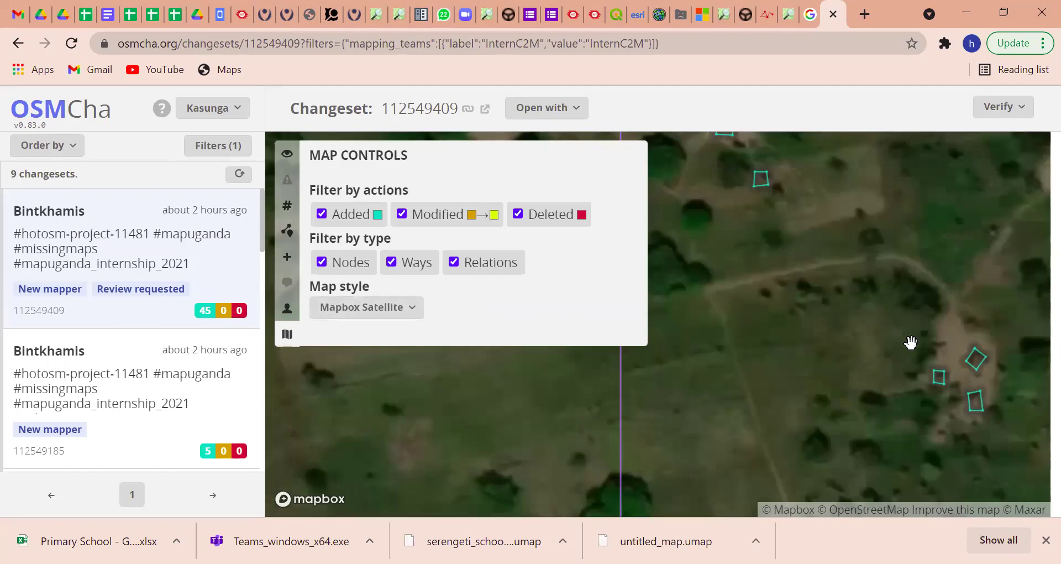
# Pan and zoom close onto one added building, then list the map style options.
pyautogui.moveTo(840, 273); pyautogui.dragTo(839, 254)
pyautogui.moveTo(895, 293); pyautogui.dragTo(796, 280)
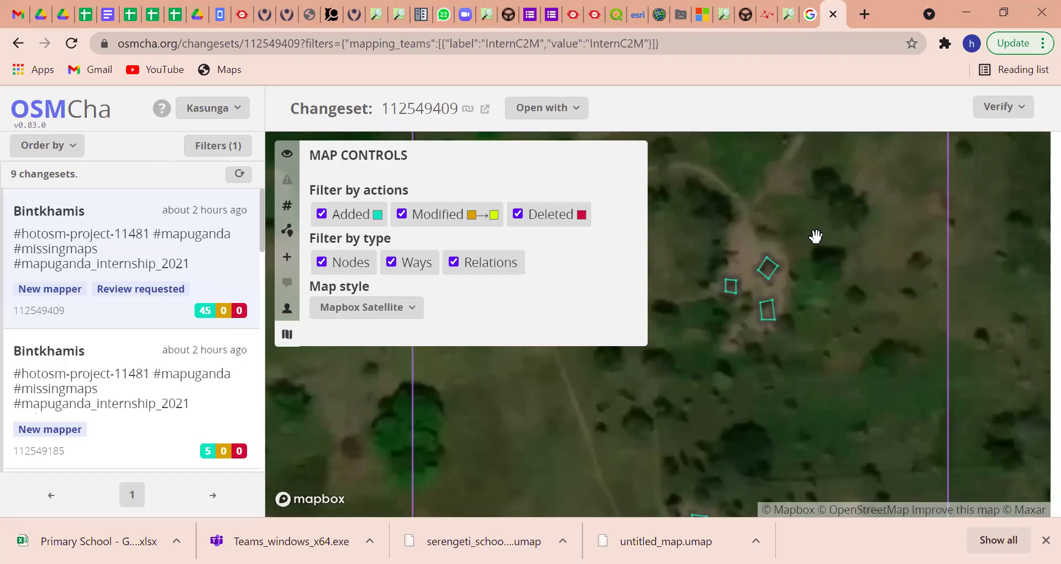
pyautogui.scroll(-2, 801, 353)
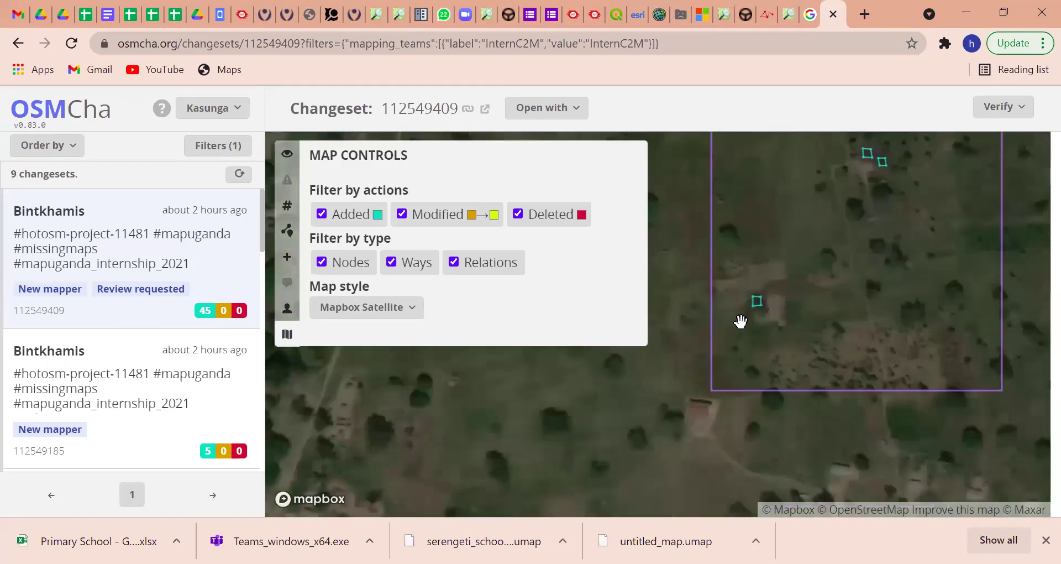
pyautogui.scroll(4, 757, 305)
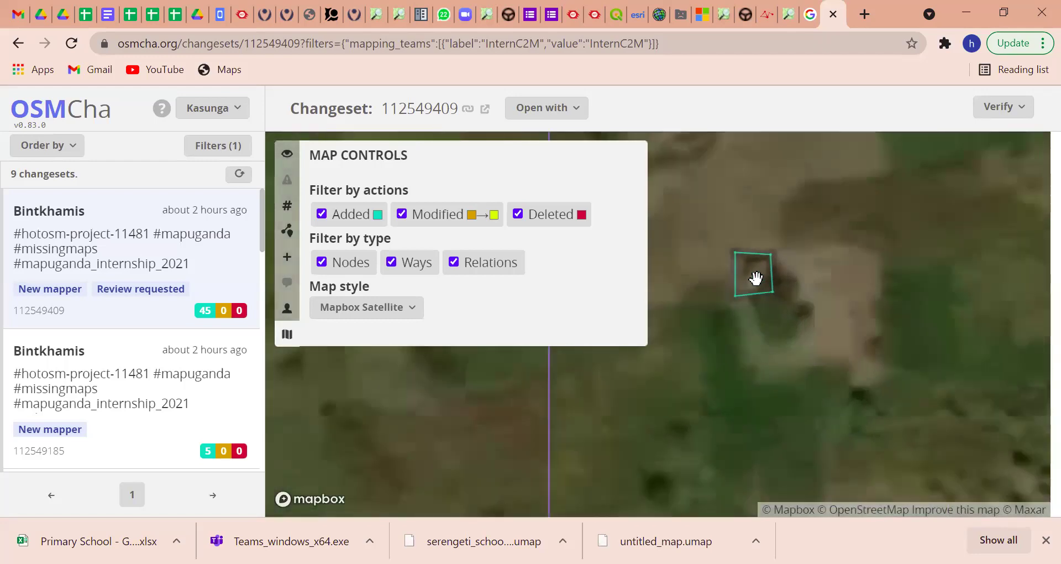
pyautogui.scroll(3, 748, 274)
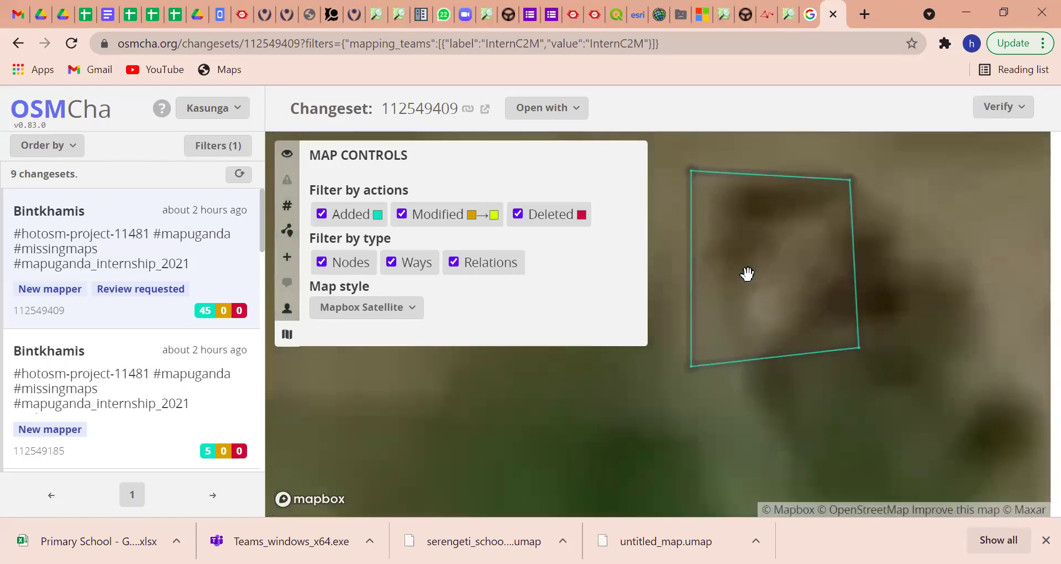
pyautogui.scroll(2, 750, 255)
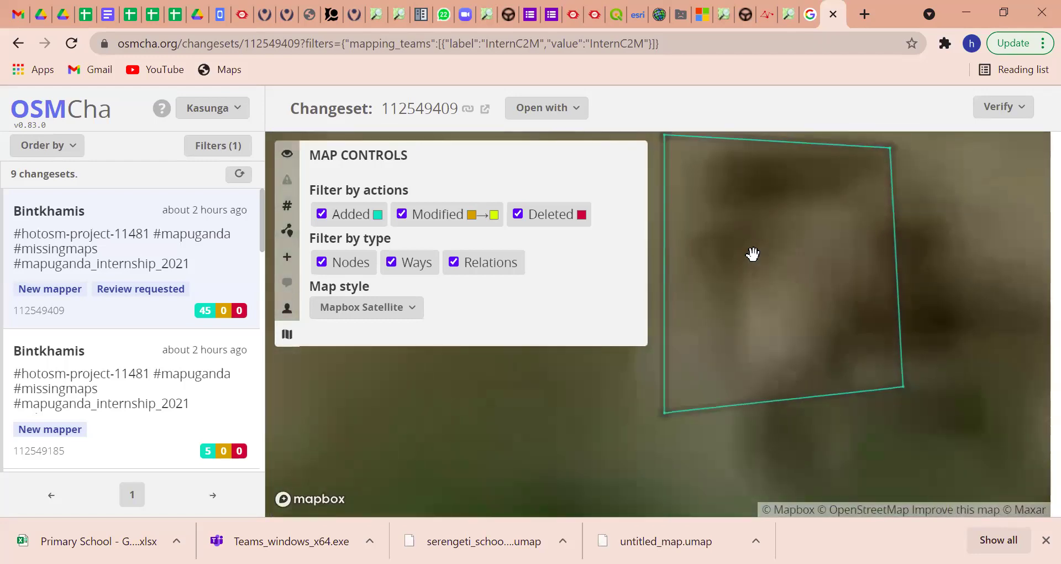
pyautogui.click(404, 306)
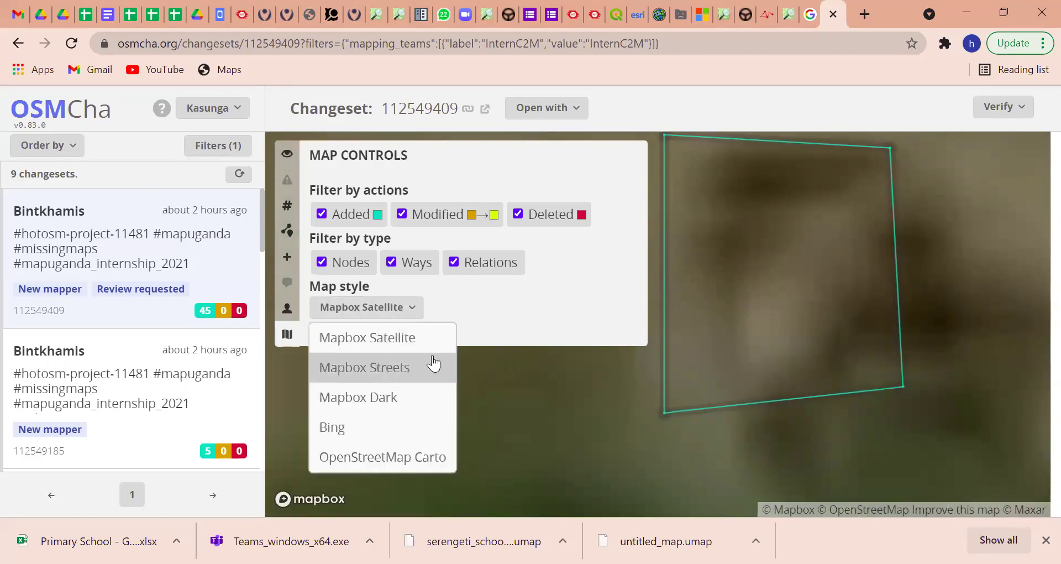
# Switch the map style to Bing and zoom out to see the building outlines.
pyautogui.scroll(-2, 830, 288)
pyautogui.scroll(-2, 748, 225)
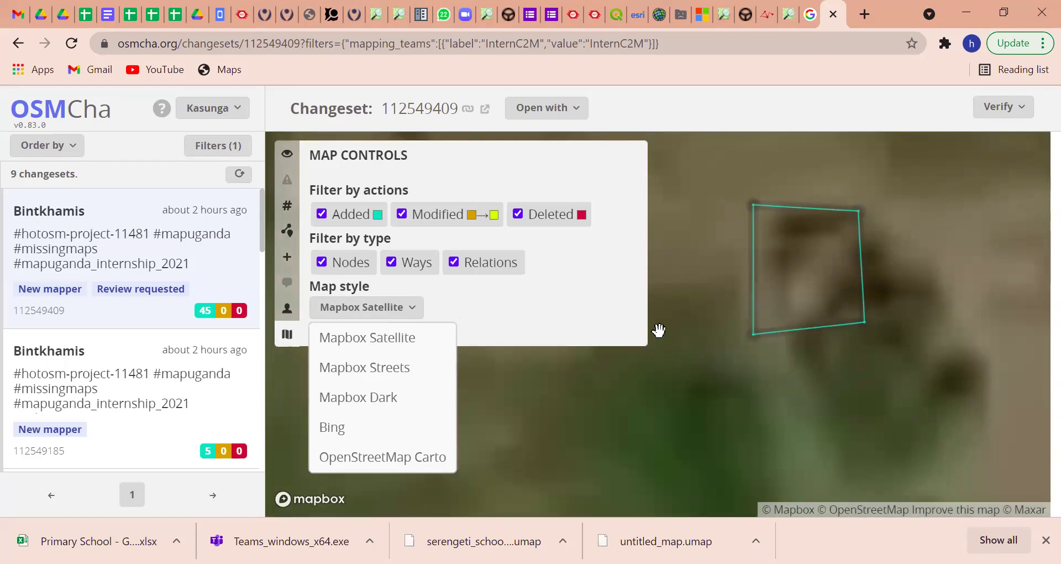
pyautogui.scroll(-5, 664, 336)
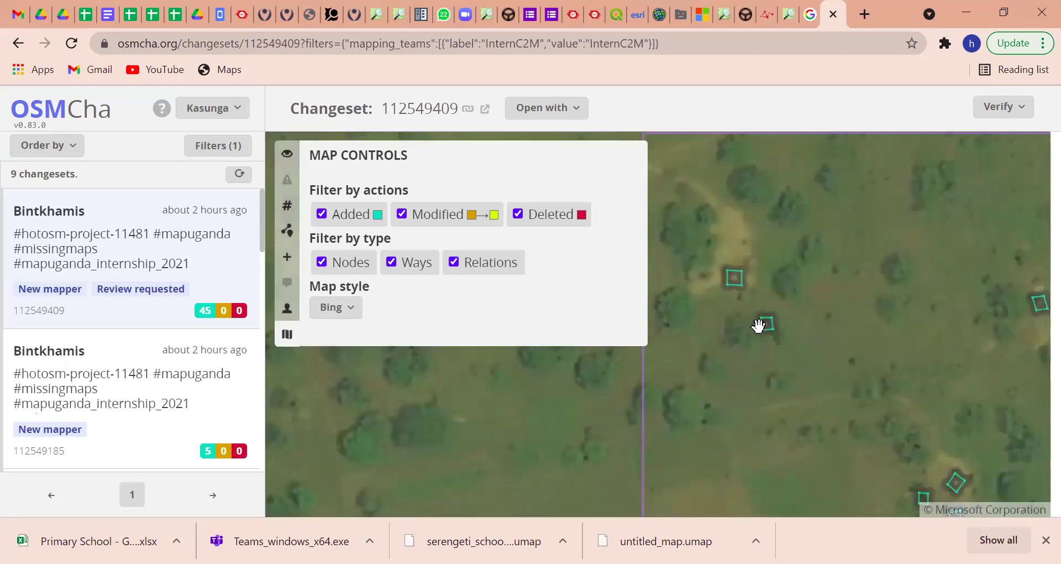
pyautogui.scroll(1, 727, 275)
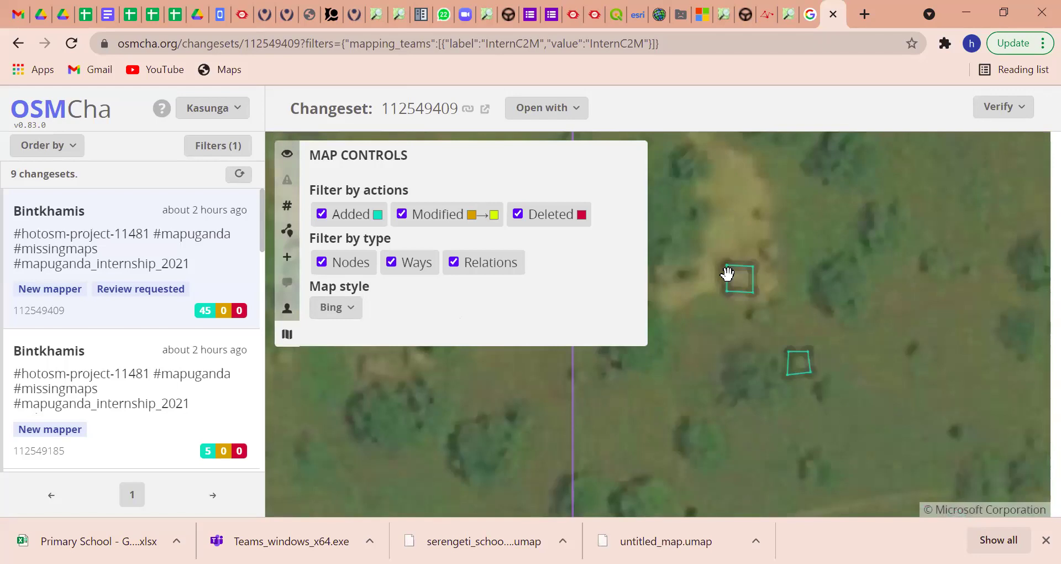
pyautogui.scroll(2, 734, 279)
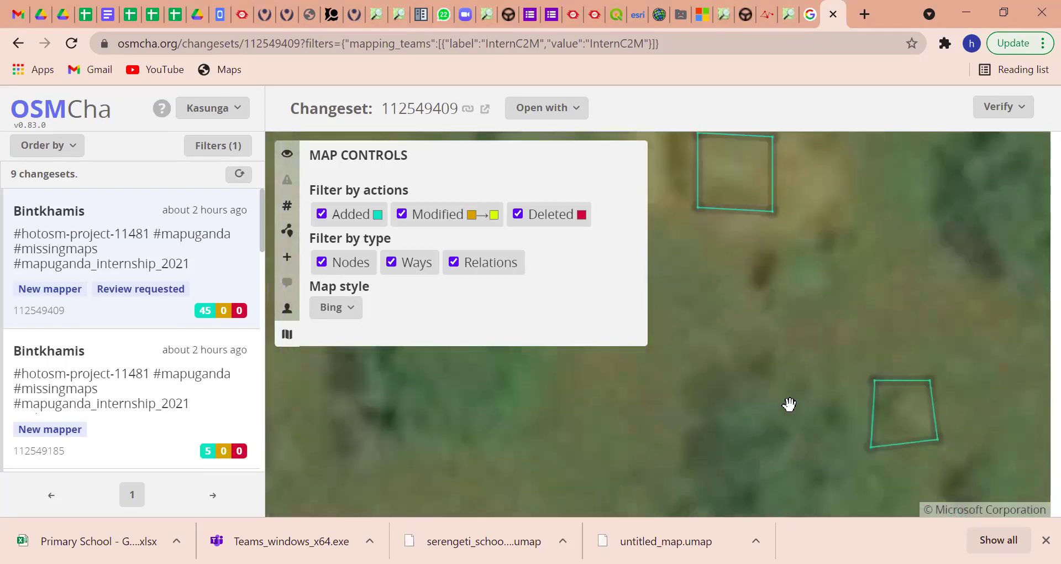
pyautogui.moveTo(789, 402); pyautogui.dragTo(740, 281)
pyautogui.scroll(-2, 853, 355)
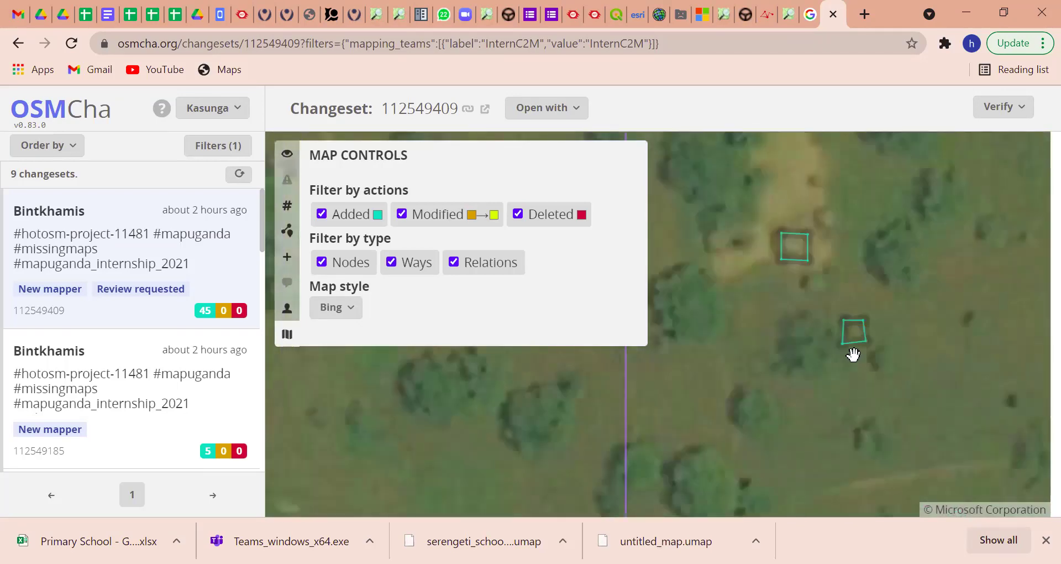
pyautogui.scroll(-1, 903, 363)
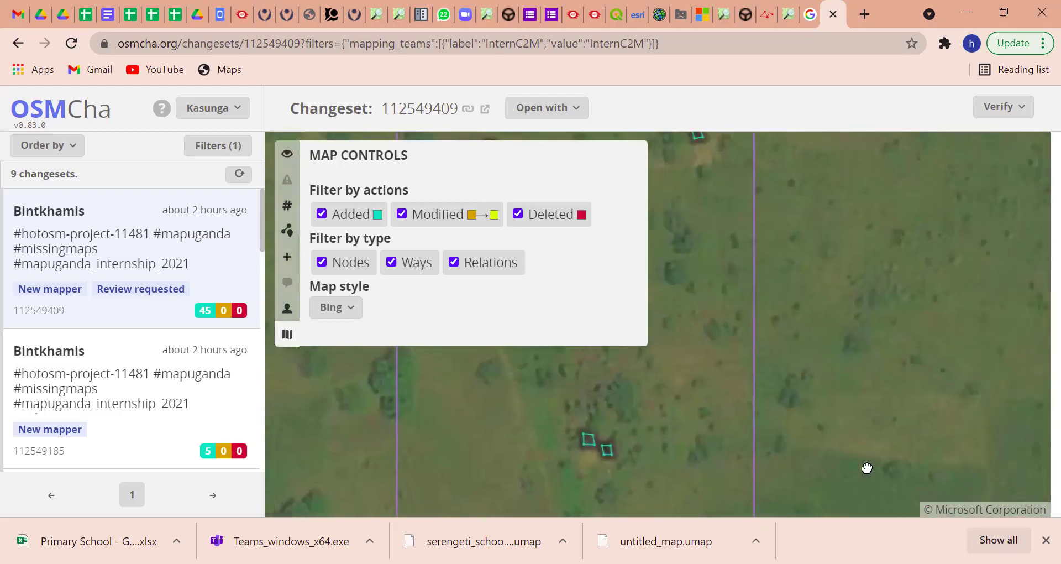
pyautogui.scroll(2, 867, 282)
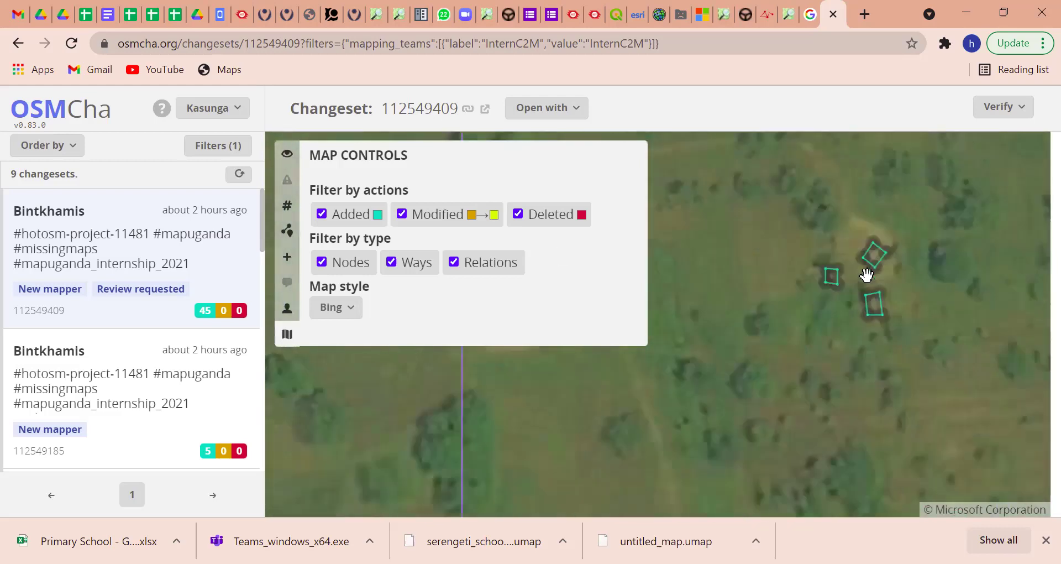
pyautogui.scroll(1, 860, 291)
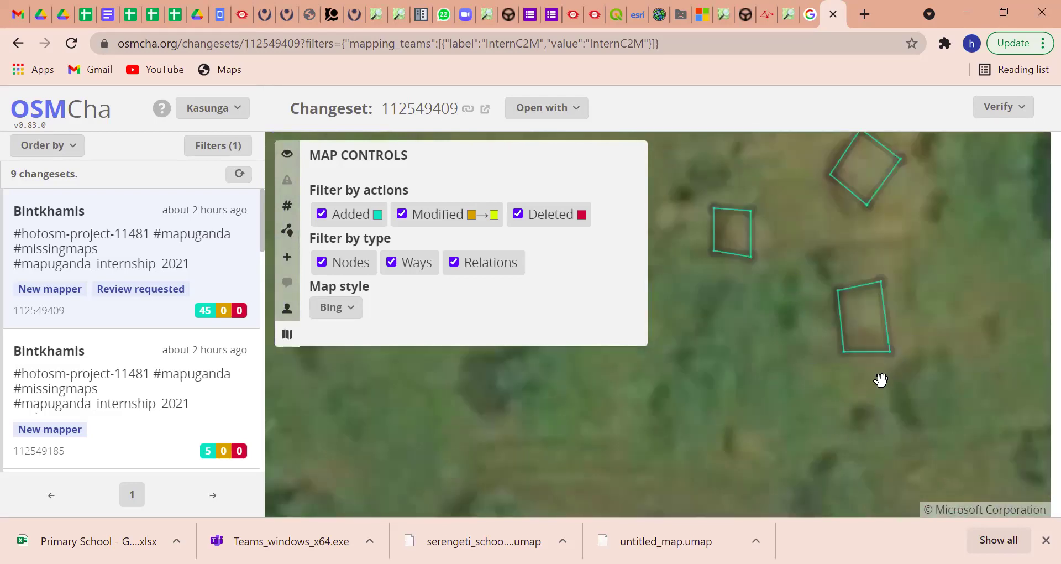
pyautogui.scroll(2, 879, 374)
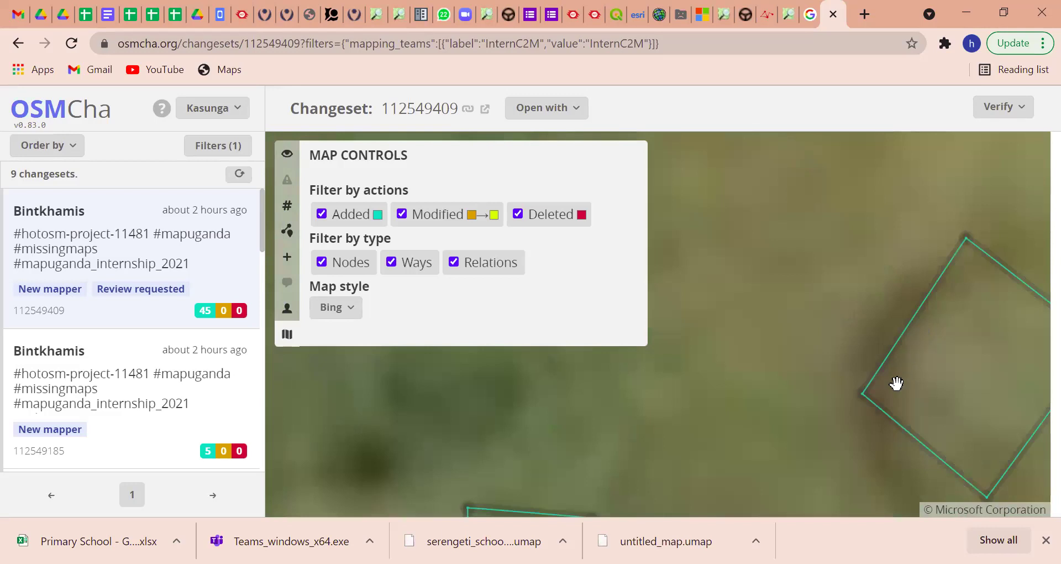
pyautogui.scroll(-1, 895, 379)
pyautogui.scroll(-1, 898, 380)
pyautogui.moveTo(970, 341); pyautogui.dragTo(787, 264)
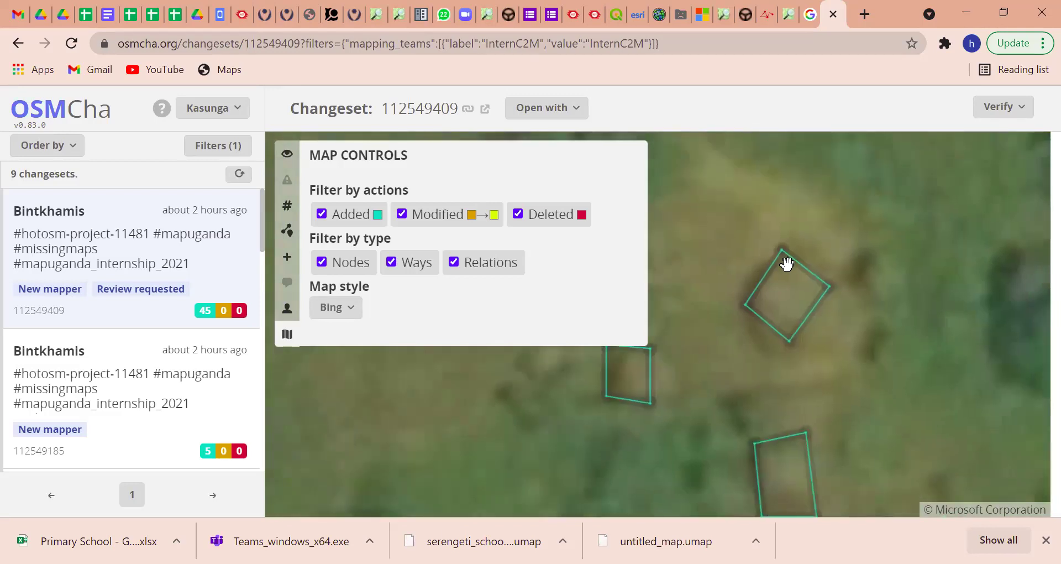
pyautogui.click(564, 115)
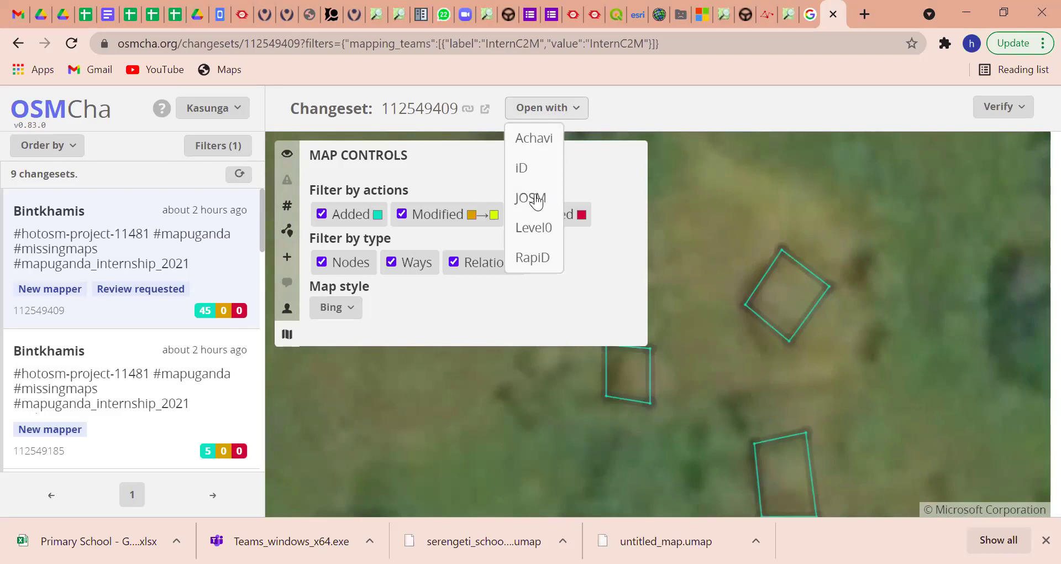
pyautogui.click(825, 215)
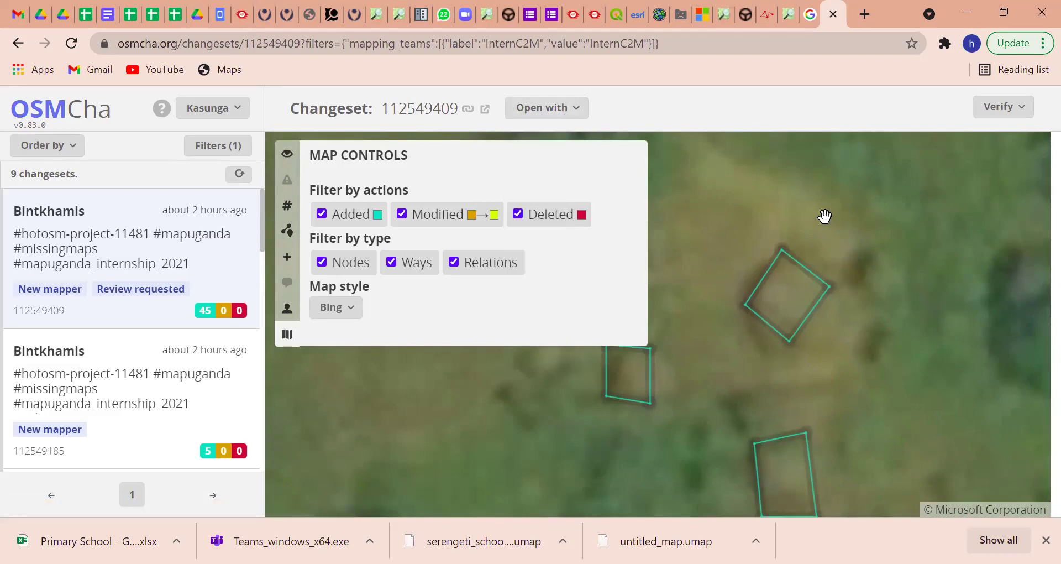
pyautogui.scroll(-2, 775, 318)
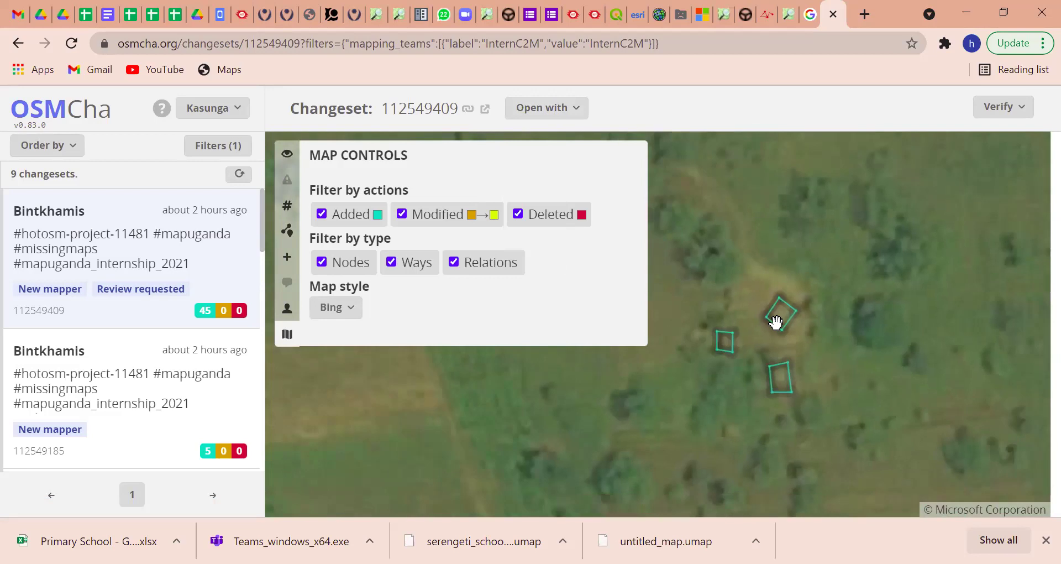
pyautogui.scroll(-2, 776, 319)
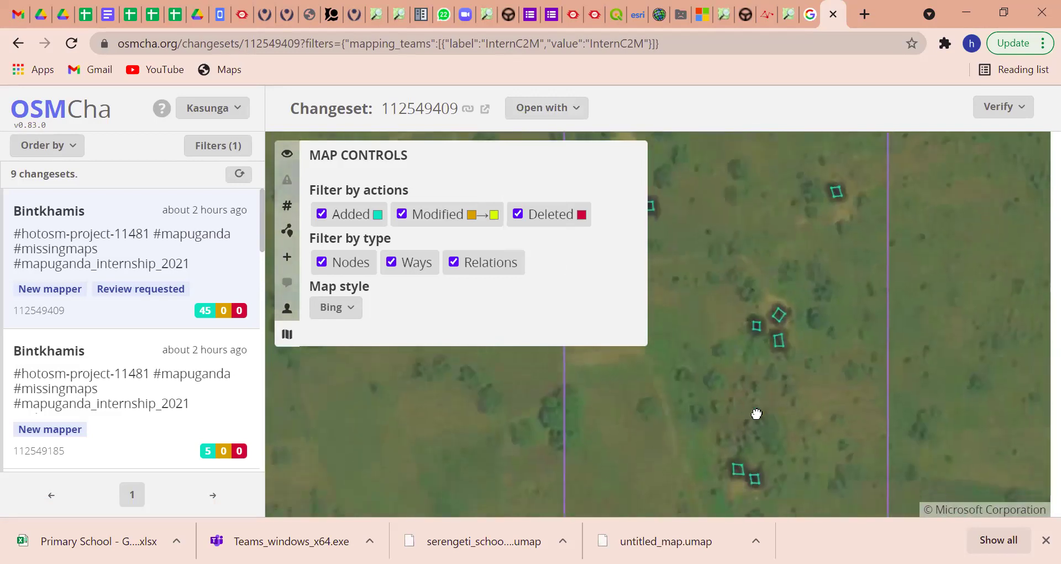
pyautogui.scroll(3, 758, 412)
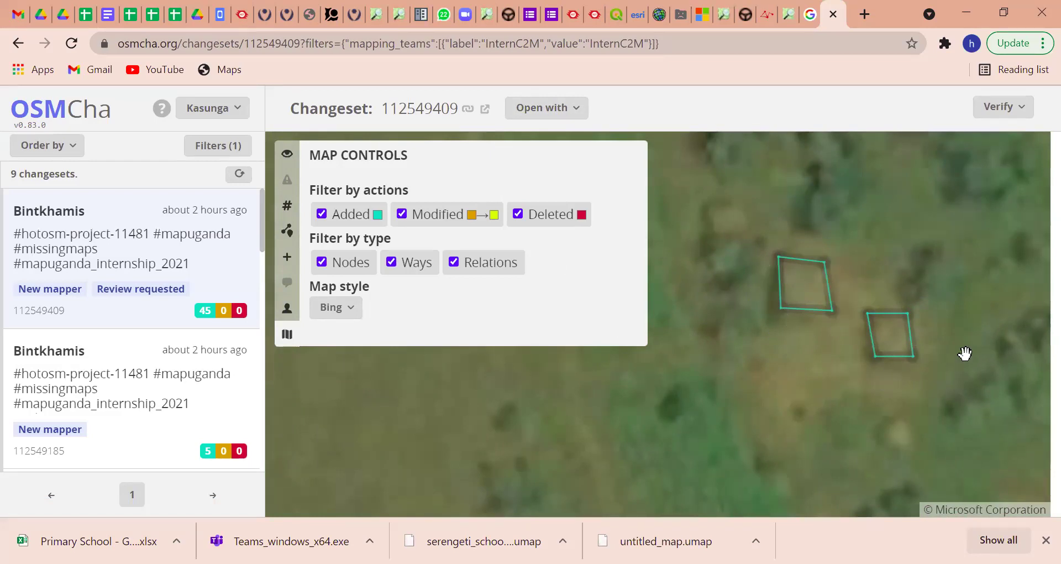
# Bring up Good/Bad rating options for changeset 112549409 and pan across more hut outlines.
pyautogui.click(1001, 108)
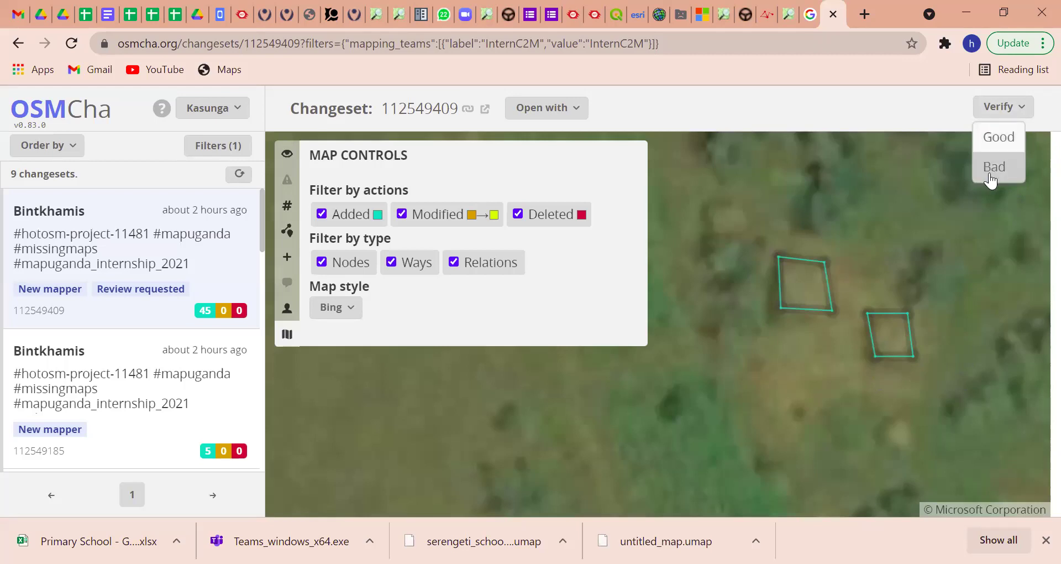
pyautogui.scroll(-3, 835, 282)
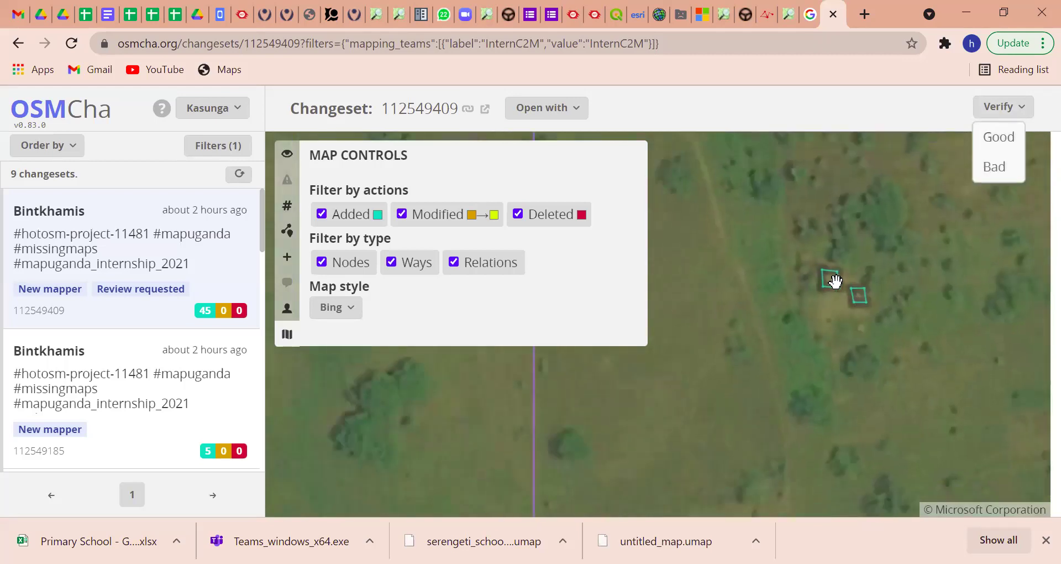
pyautogui.moveTo(862, 266); pyautogui.dragTo(800, 452)
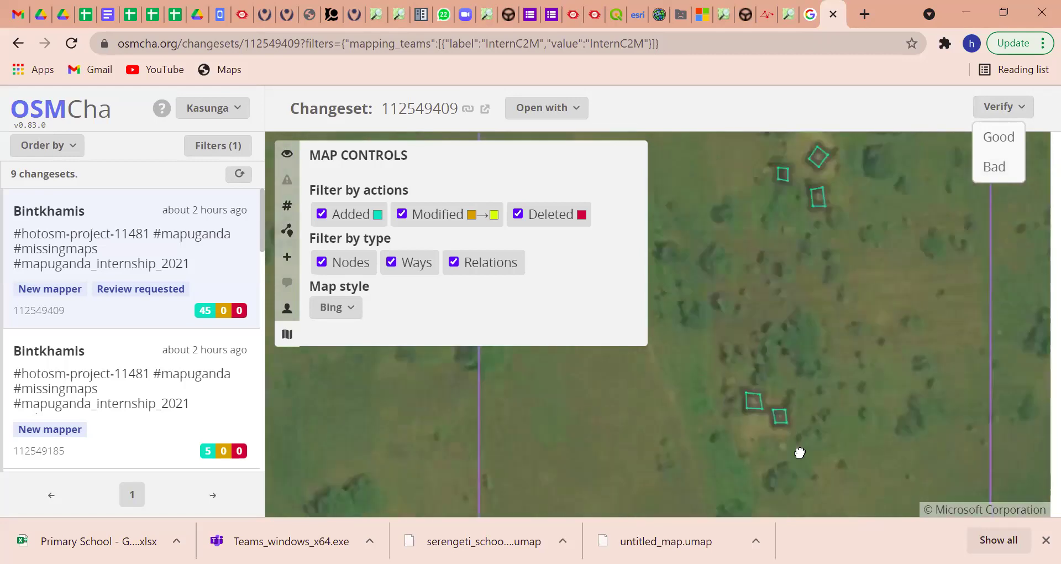
pyautogui.scroll(-15, 171, 335)
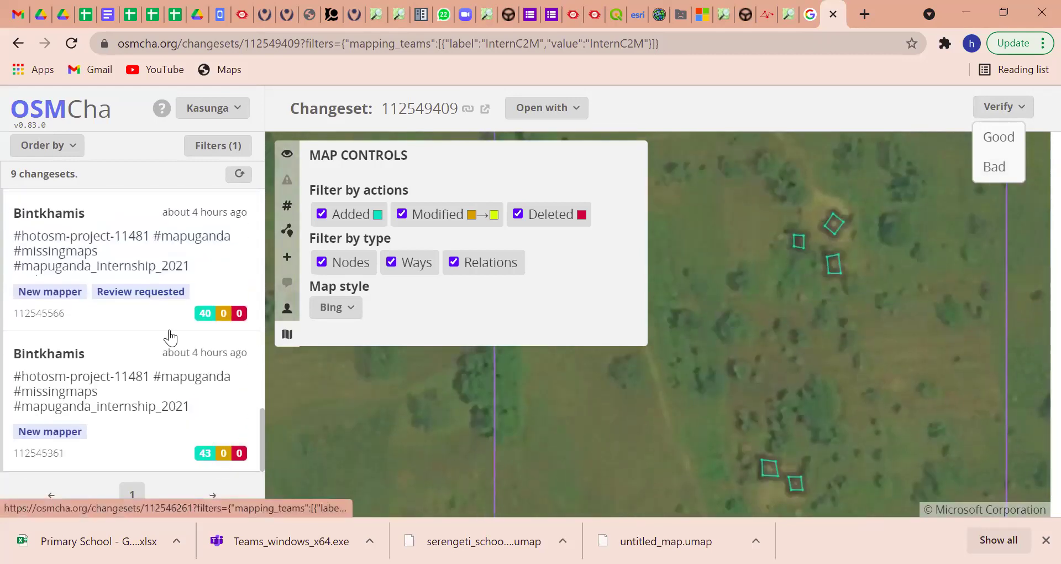
# Open changeset 112545361 with 43 additions and zoom into its bounding box.
pyautogui.click(60, 393)
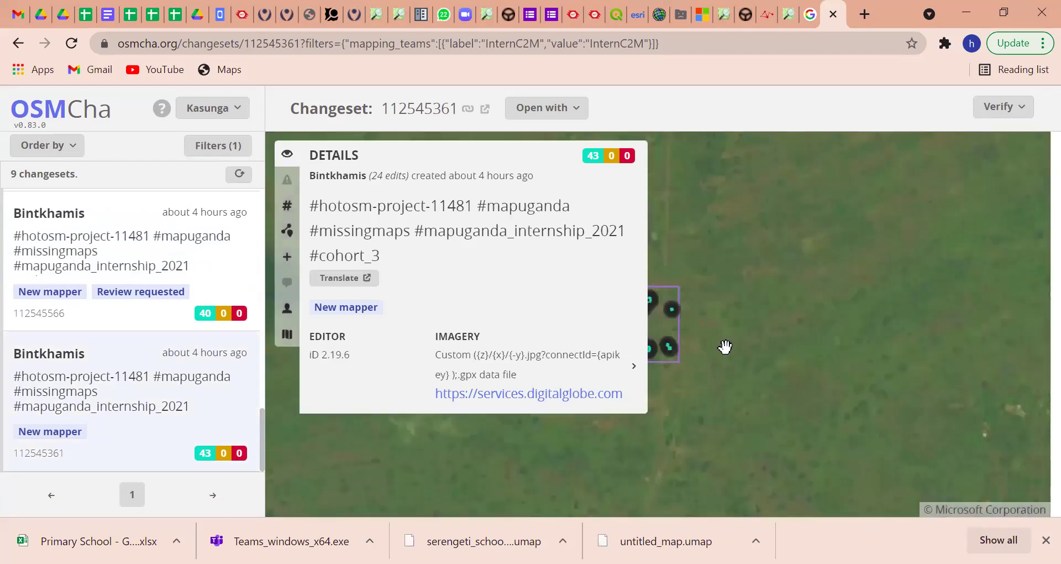
pyautogui.moveTo(725, 348); pyautogui.dragTo(902, 291)
pyautogui.scroll(5, 881, 332)
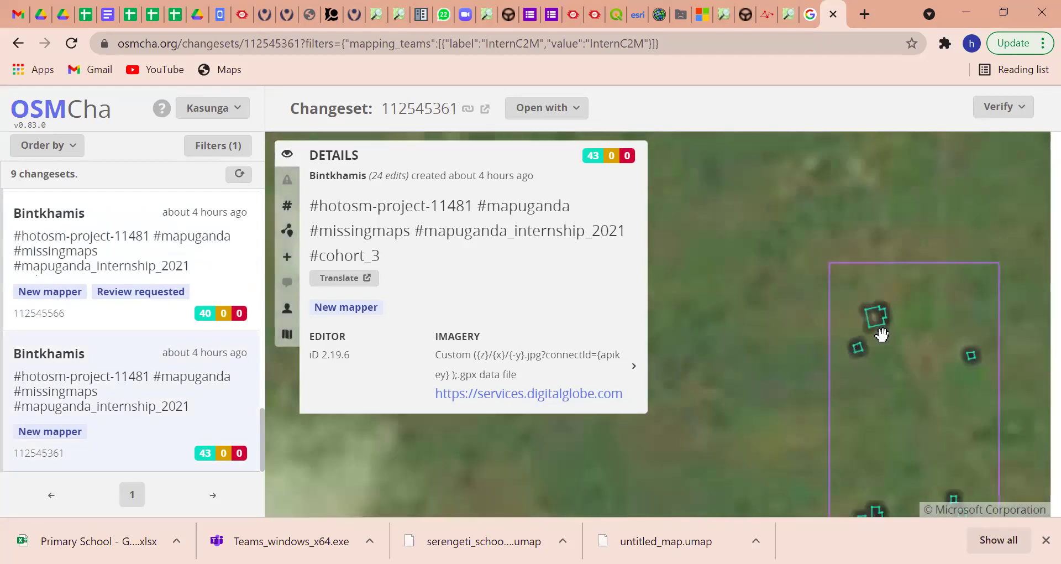
pyautogui.scroll(3, 877, 336)
# Inspect its small building and the lower-left building pair up close.
pyautogui.moveTo(878, 335); pyautogui.dragTo(862, 374)
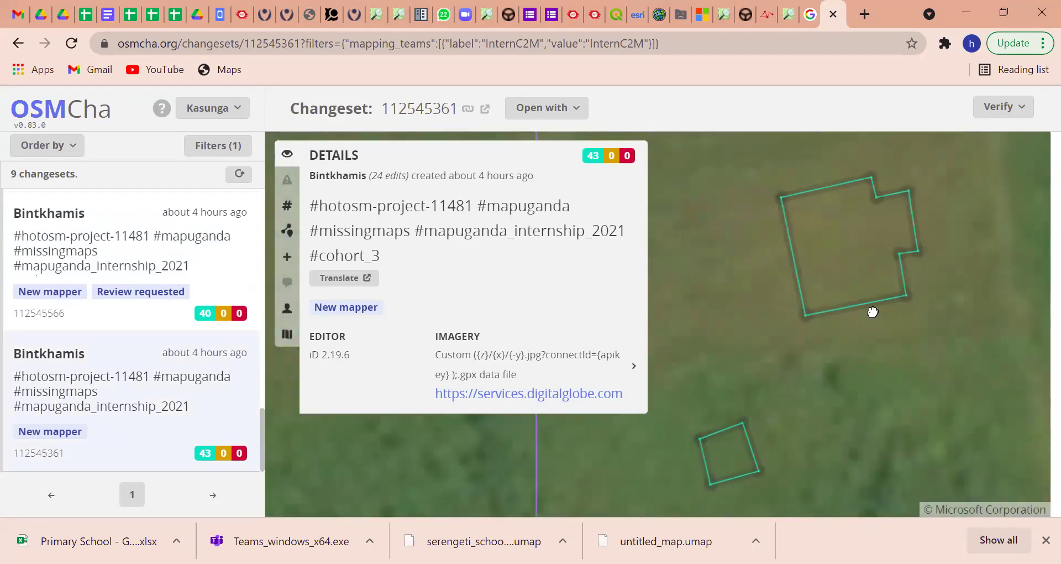
pyautogui.moveTo(871, 310); pyautogui.dragTo(862, 177)
pyautogui.scroll(-5, 811, 264)
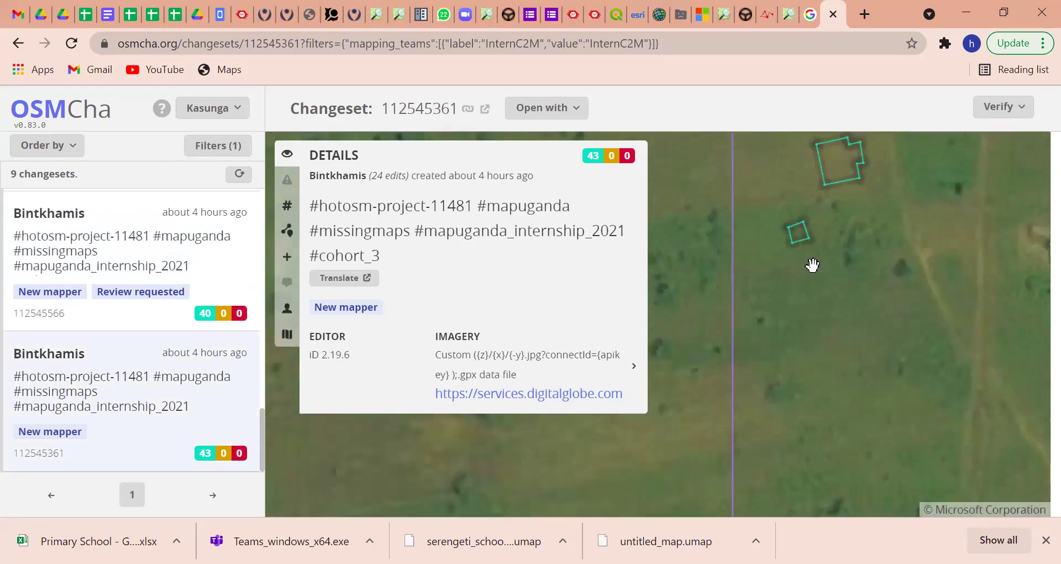
pyautogui.moveTo(827, 433); pyautogui.dragTo(829, 355)
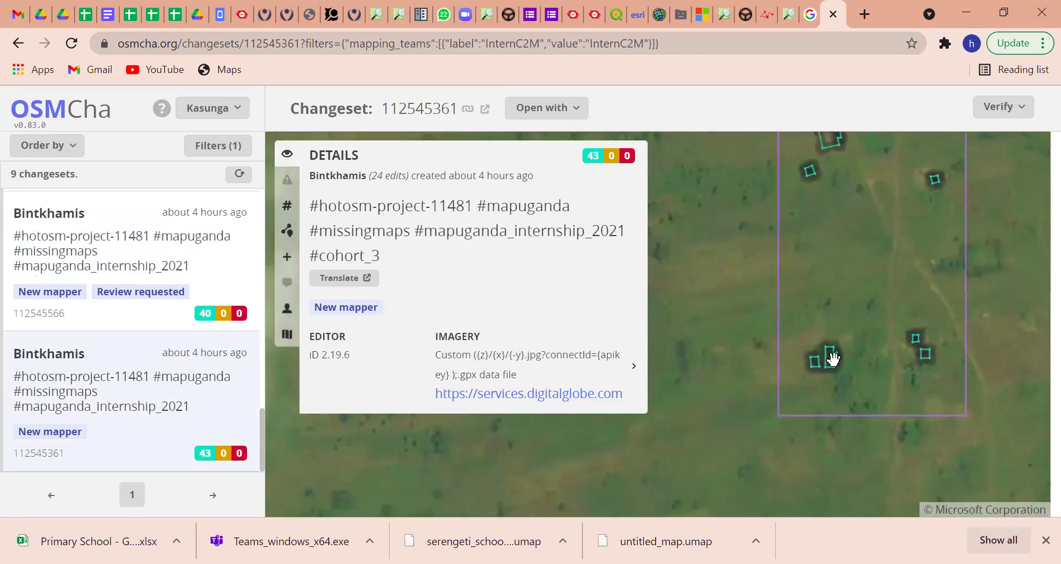
pyautogui.scroll(4, 826, 362)
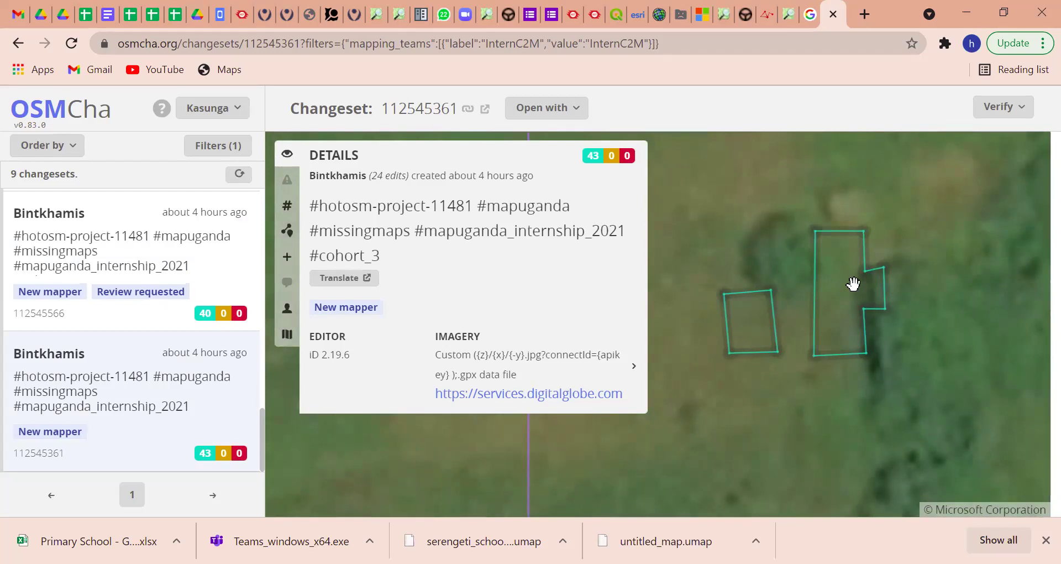
# Open the Filters (1) page showing the 2021-10-13 start date.
pyautogui.click(211, 147)
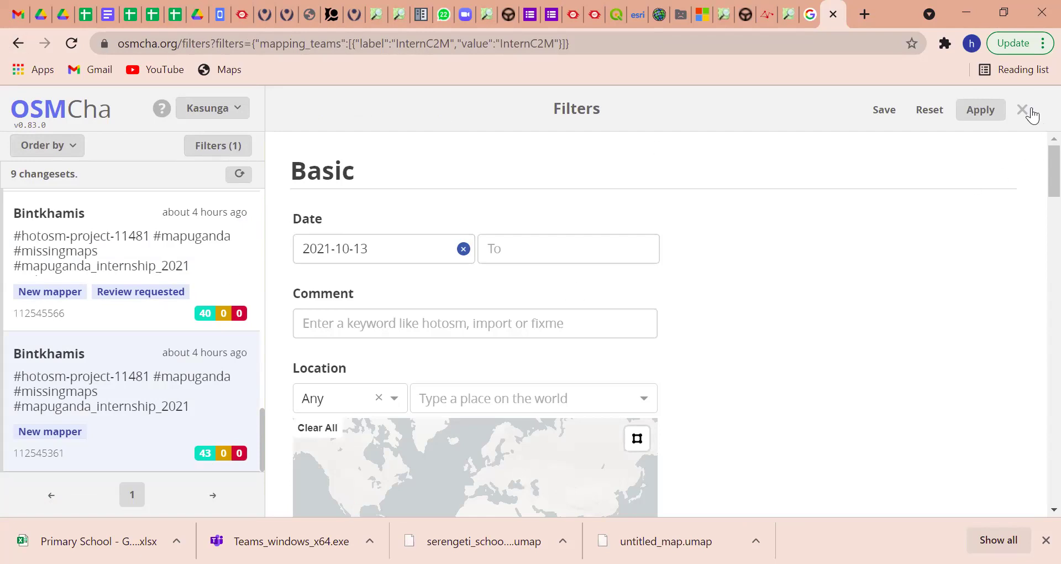
# Open changeset 112545566, flagged Review requested with 40 additions, and zoom into its bounding box.
pyautogui.click(74, 253)
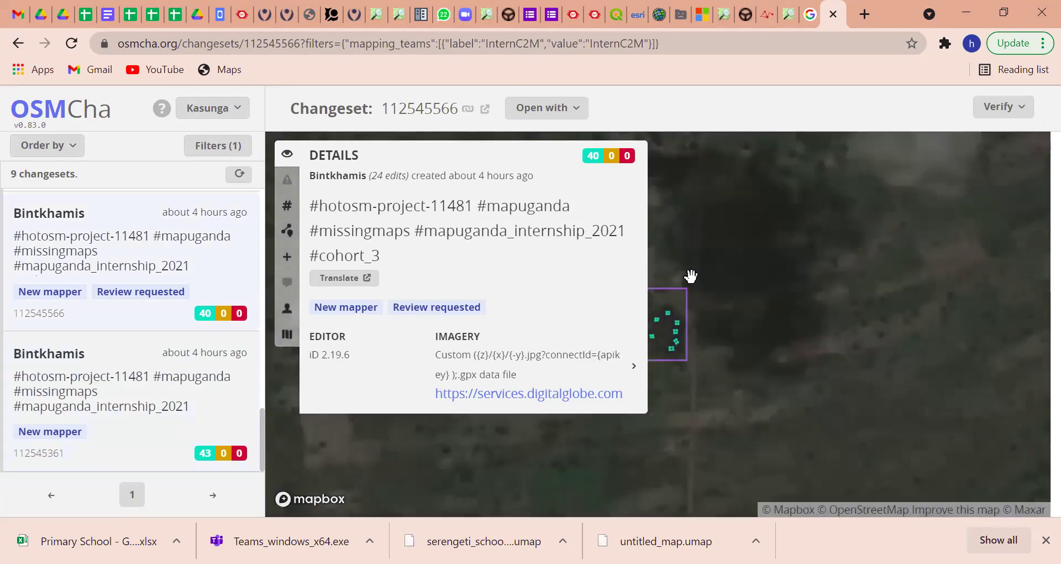
pyautogui.moveTo(812, 336); pyautogui.dragTo(924, 310)
pyautogui.scroll(5, 876, 310)
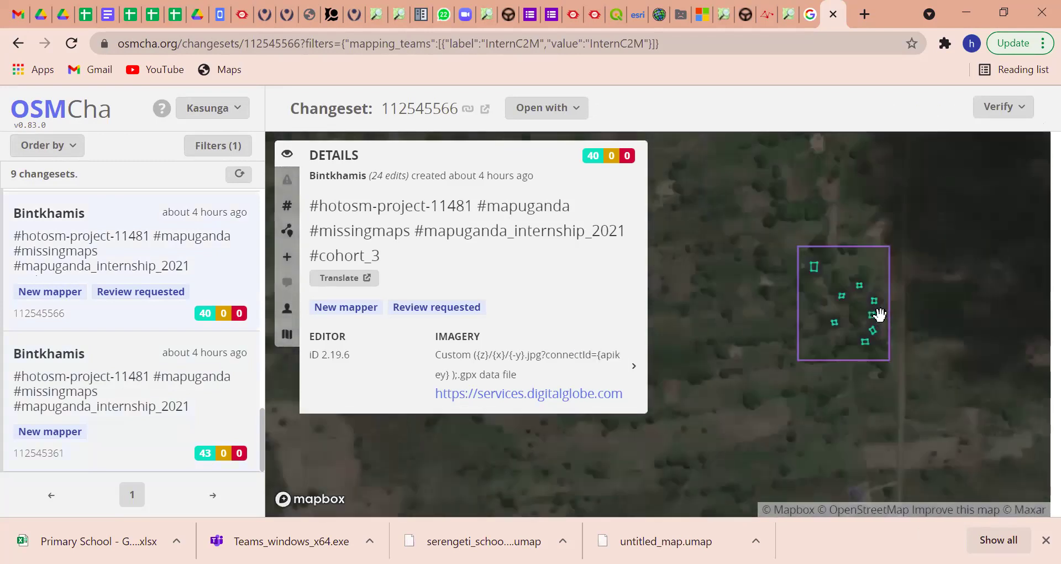
pyautogui.scroll(3, 811, 330)
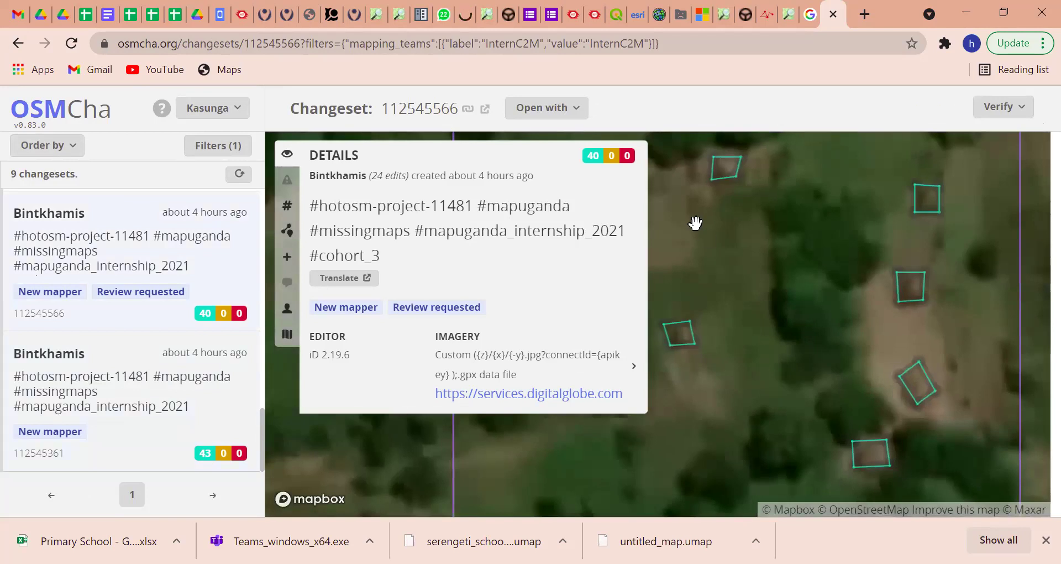
pyautogui.scroll(3, 842, 394)
# Inspect its buildings on Maxar imagery, starting near the box's top-left corner.
pyautogui.moveTo(793, 220); pyautogui.dragTo(857, 310)
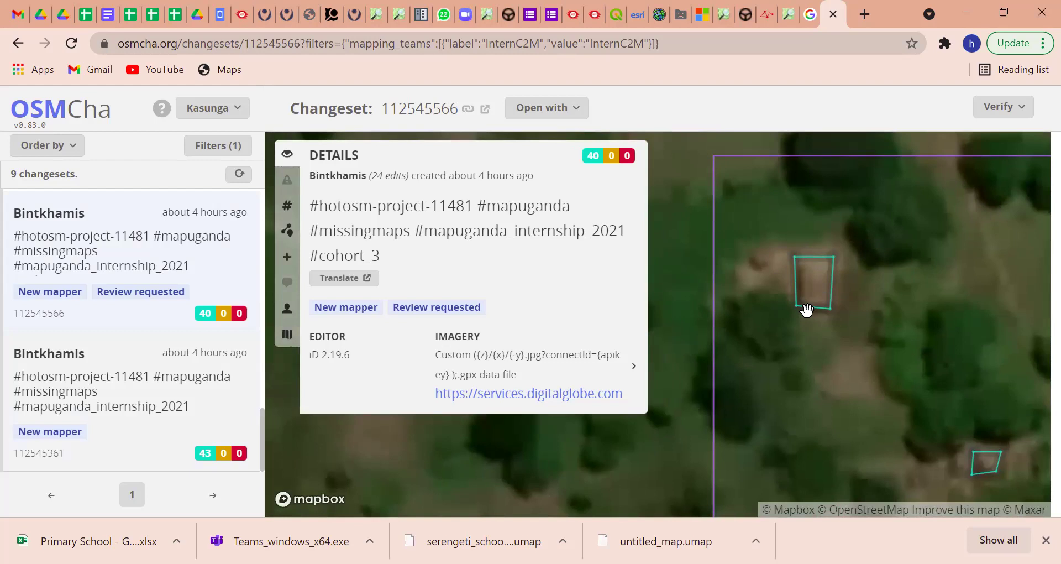
pyautogui.moveTo(853, 331); pyautogui.dragTo(829, 291)
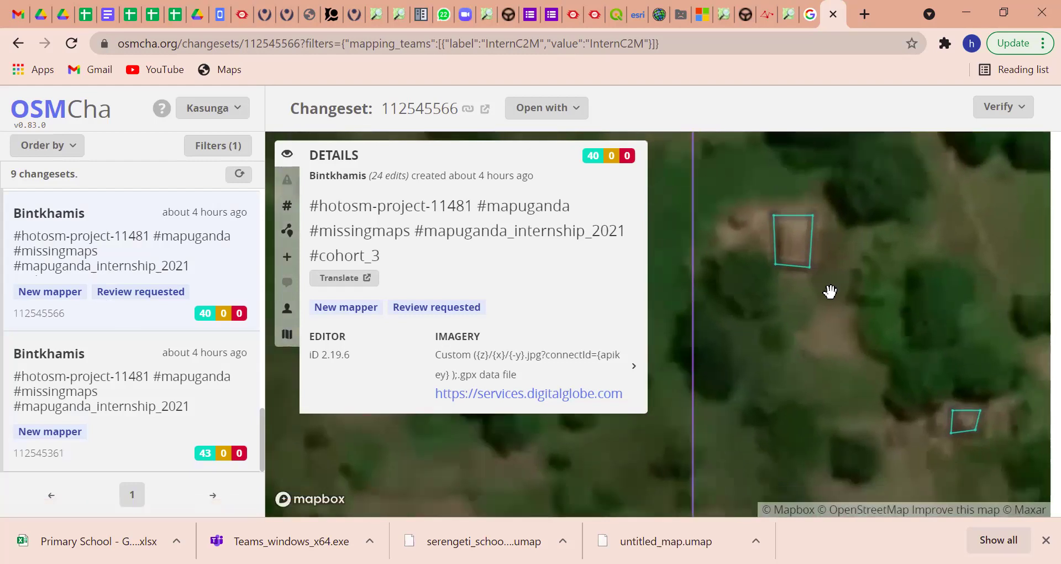
pyautogui.moveTo(902, 363); pyautogui.dragTo(838, 313)
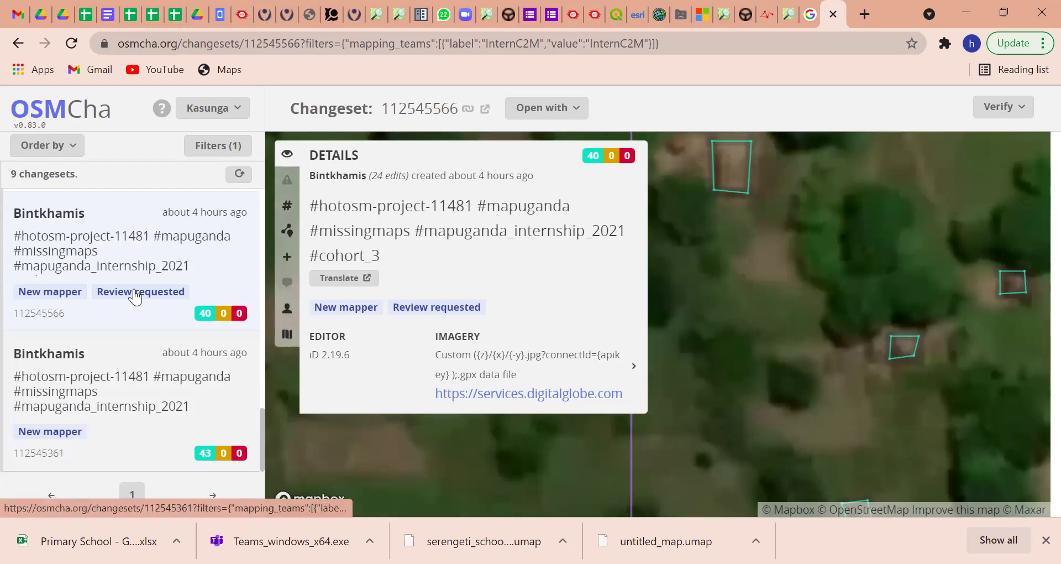
# Refresh the changeset list, then go to My mapping teams listing InternC2M.
pyautogui.scroll(15, 147, 321)
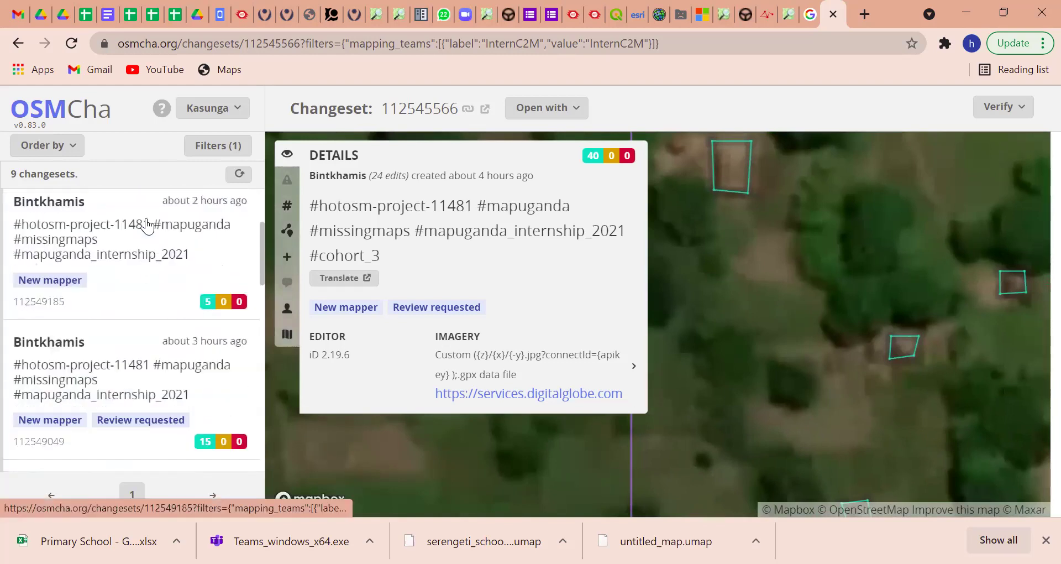
pyautogui.click(240, 175)
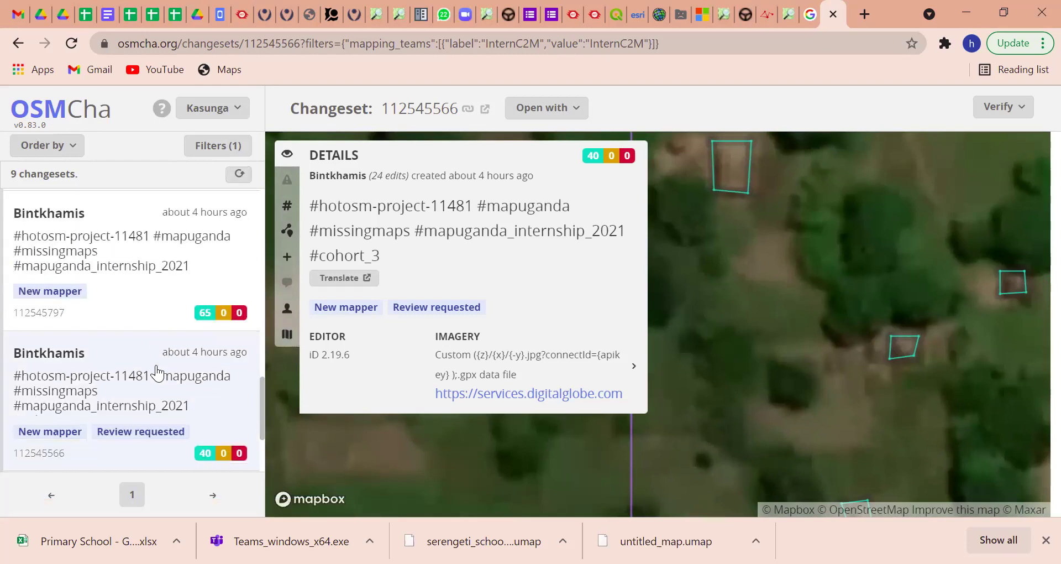
pyautogui.scroll(10, 139, 276)
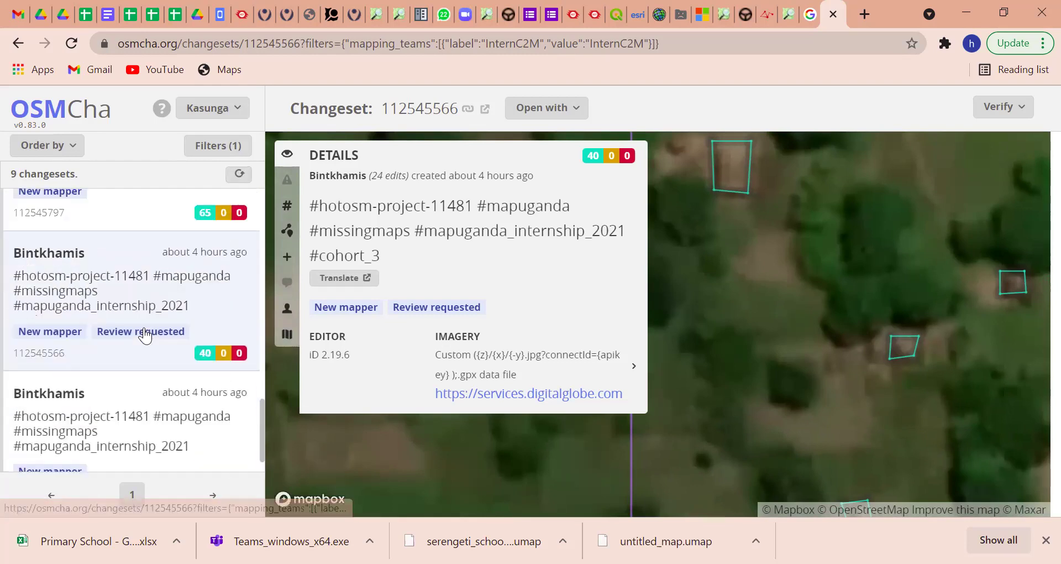
pyautogui.scroll(2, 112, 254)
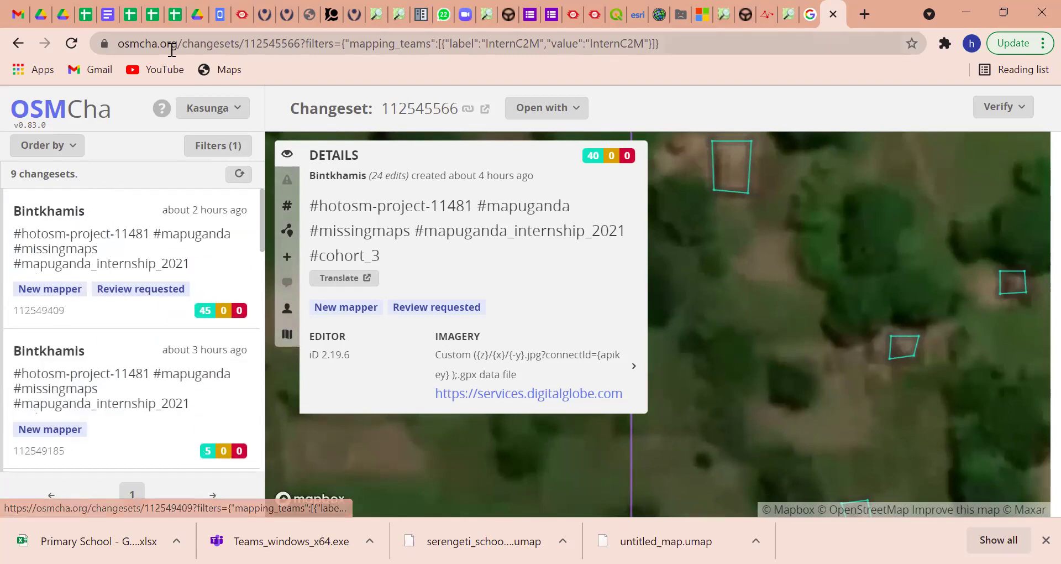
pyautogui.click(229, 113)
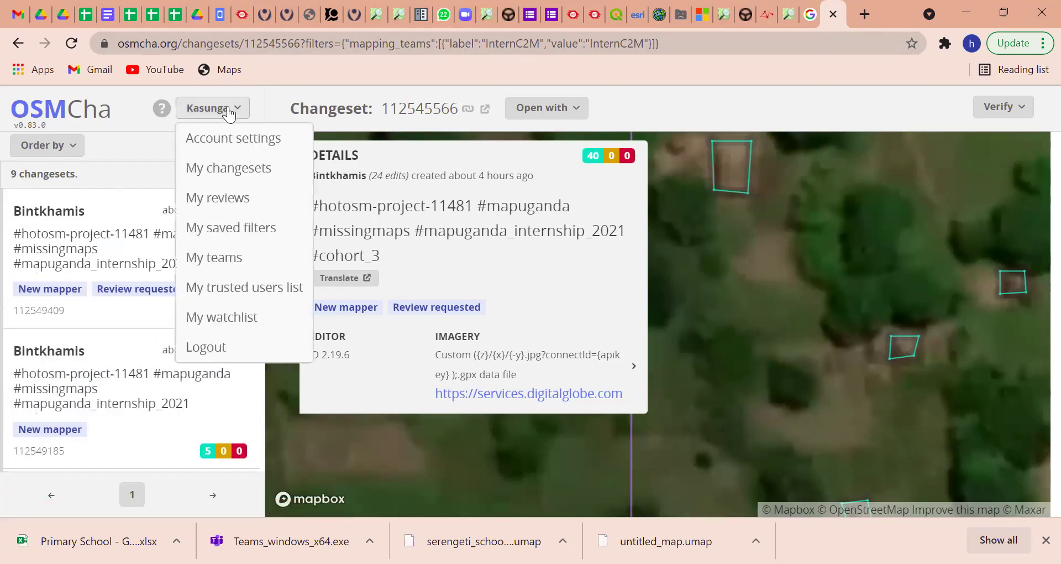
pyautogui.click(239, 259)
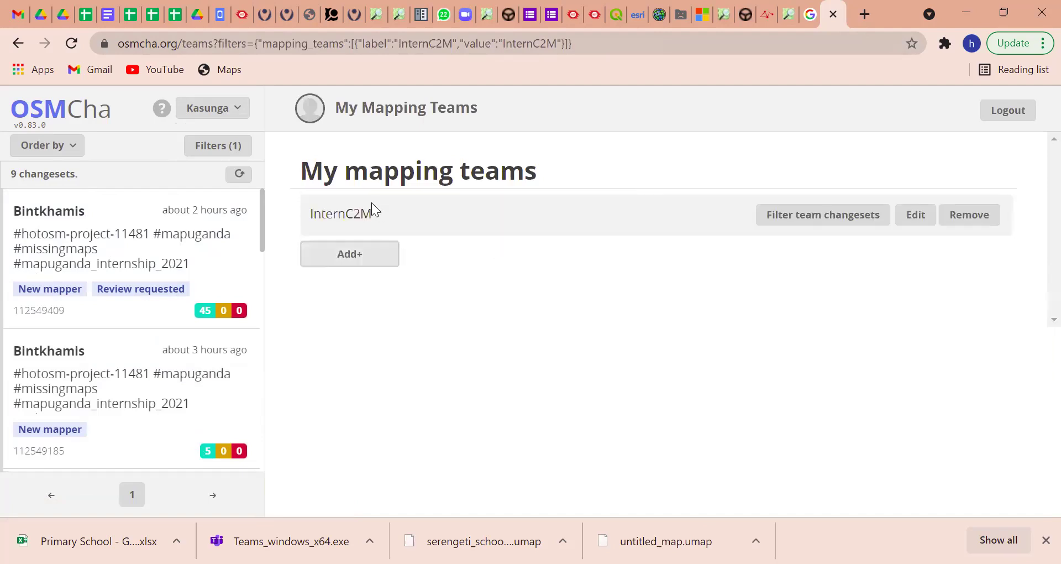
# Save the InternC2M team from its edit form and dismiss the Team Updated notice.
pyautogui.click(920, 215)
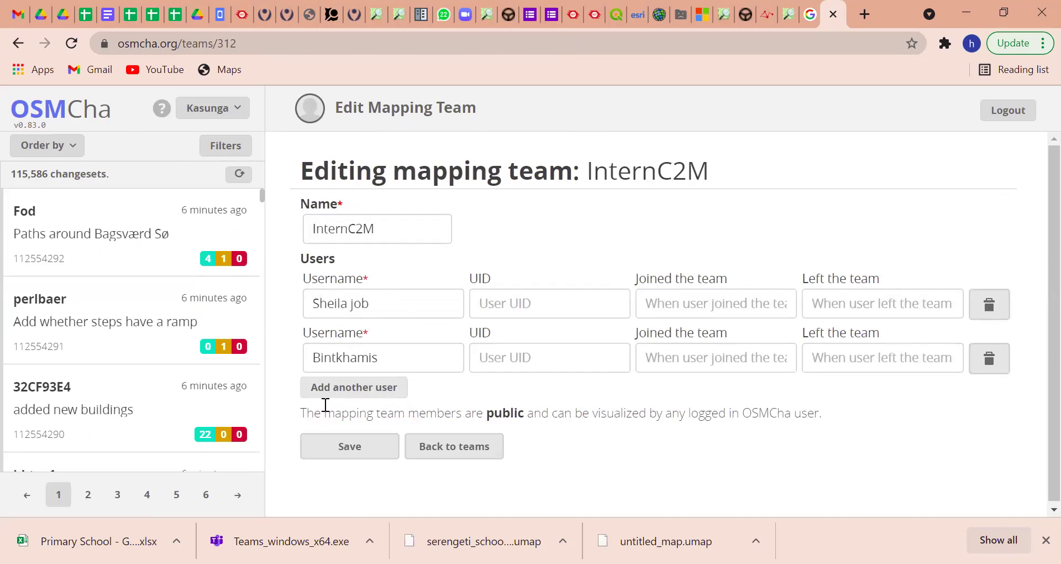
pyautogui.scroll(-8, 162, 363)
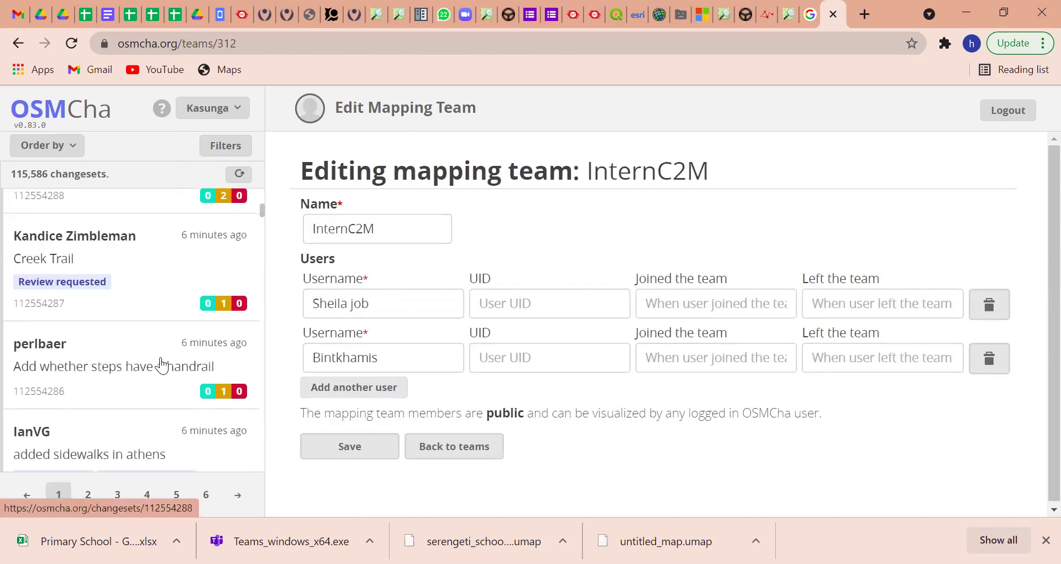
pyautogui.scroll(-20, 161, 363)
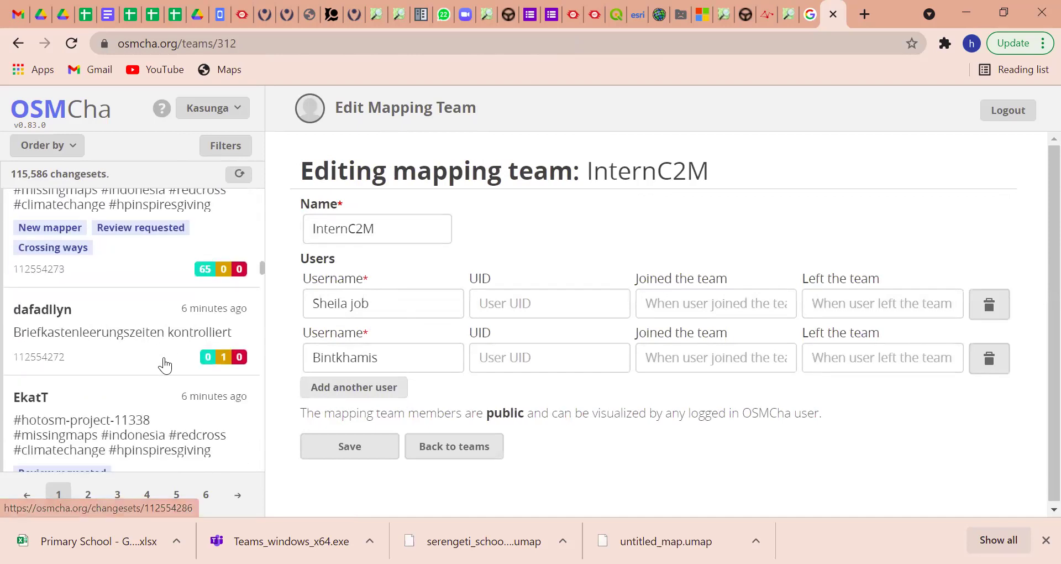
pyautogui.scroll(-10, 165, 365)
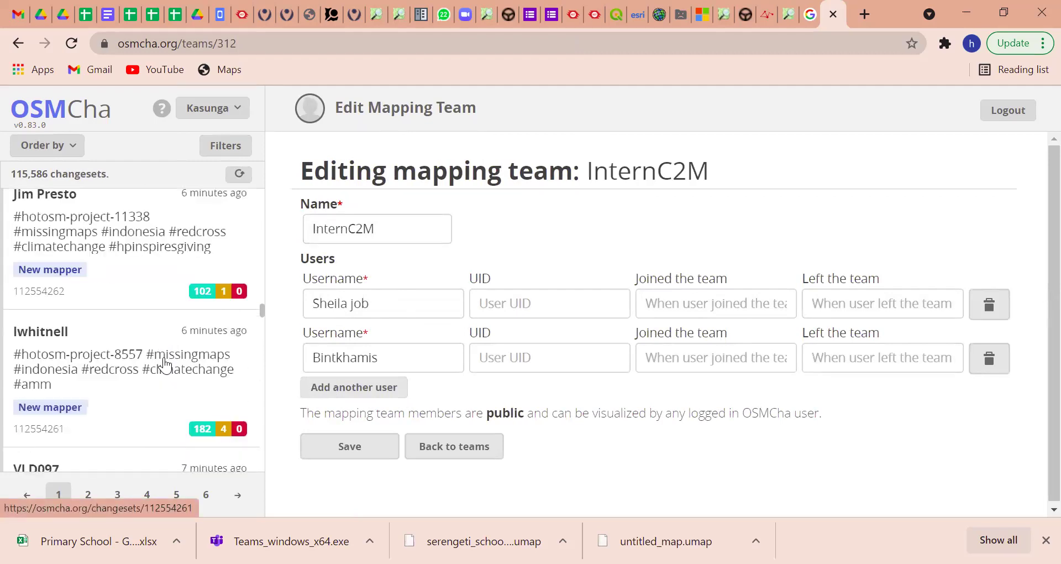
pyautogui.scroll(-15, 164, 365)
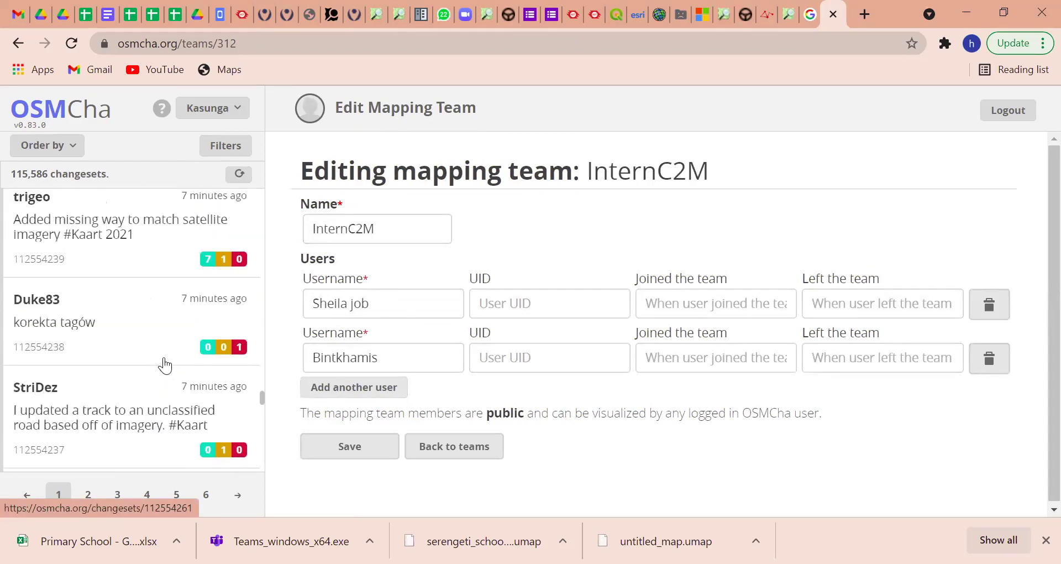
pyautogui.scroll(-5, 165, 365)
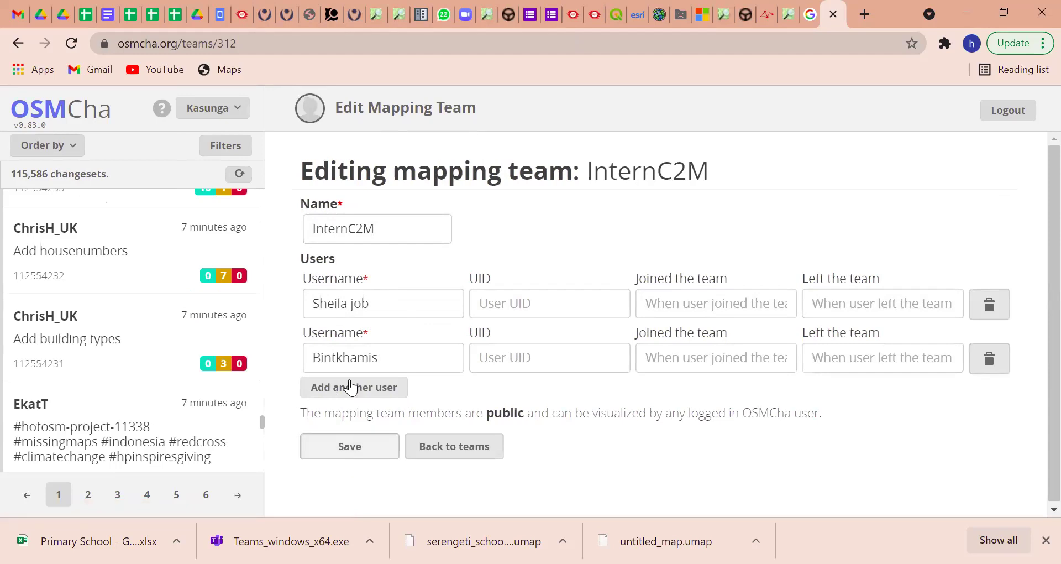
pyautogui.click(363, 450)
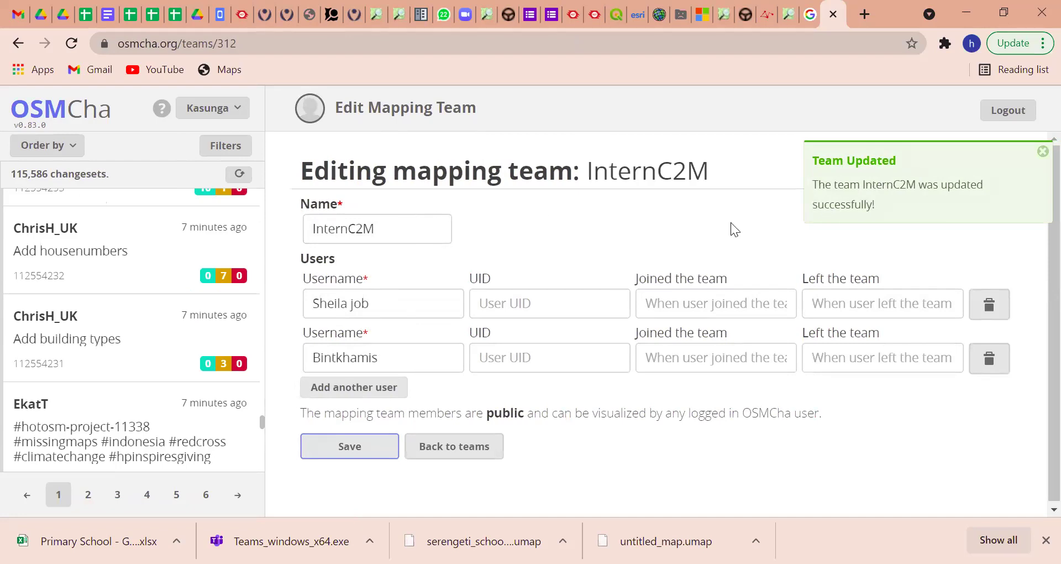
pyautogui.click(1041, 152)
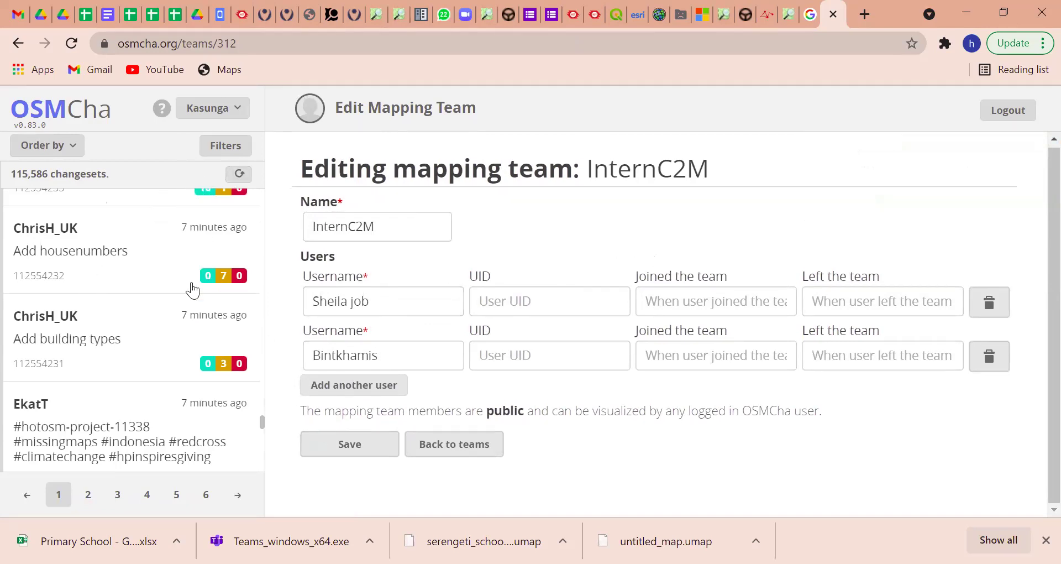
# Save the InternC2M team changes a second time and close the confirmation.
pyautogui.scroll(-10, 187, 354)
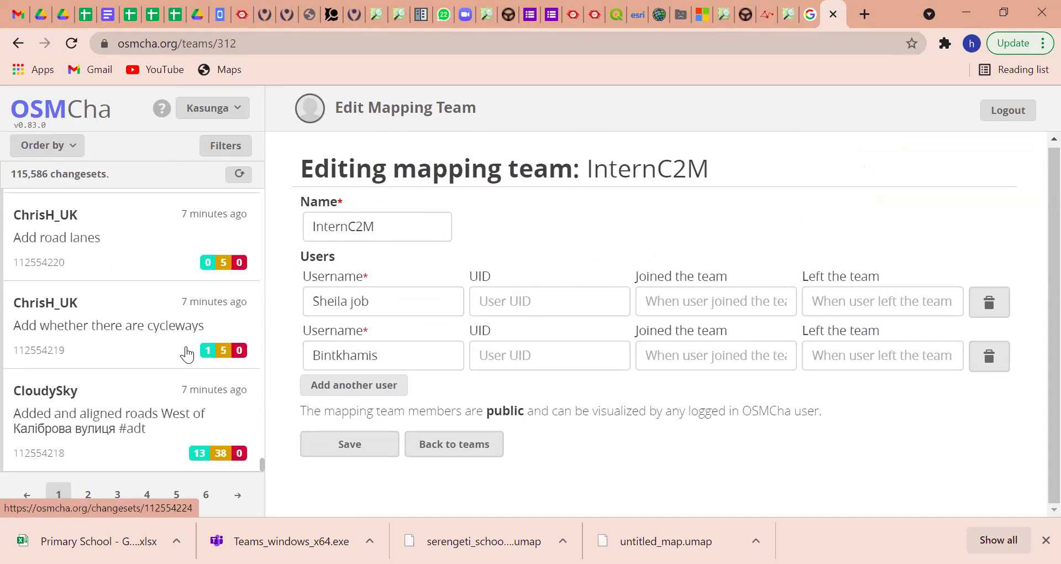
pyautogui.click(327, 447)
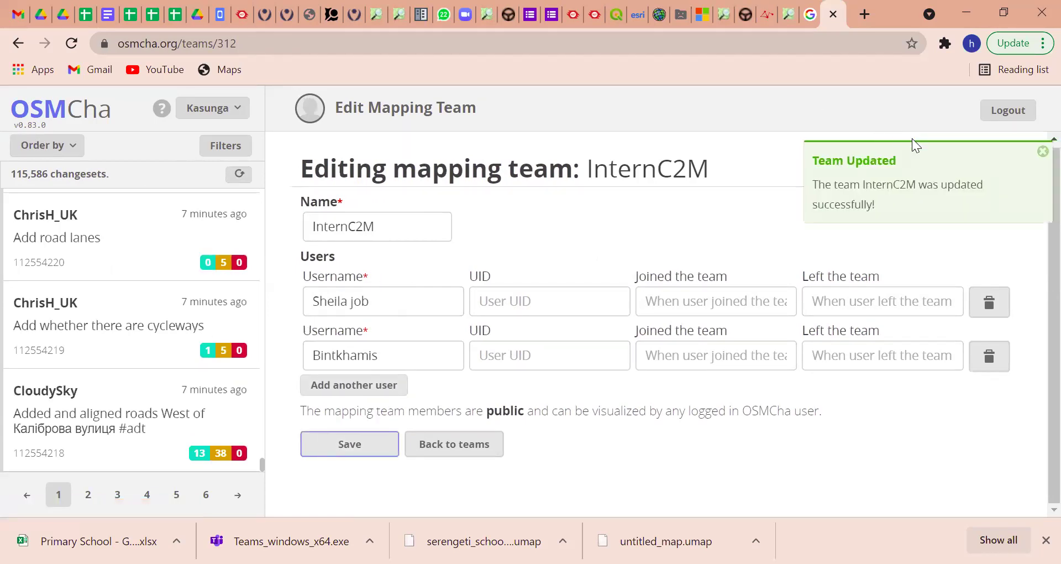
pyautogui.click(1039, 152)
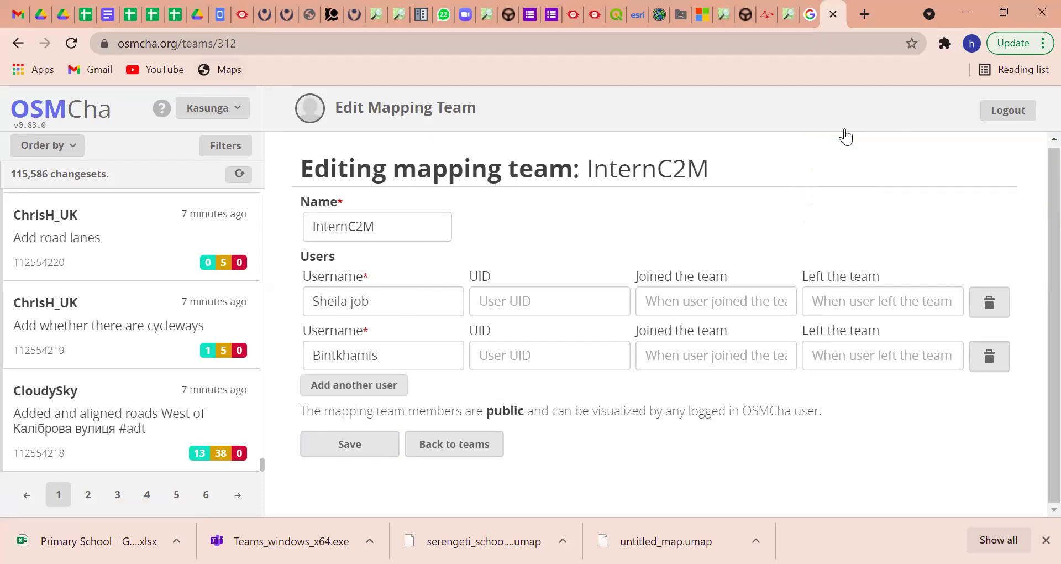
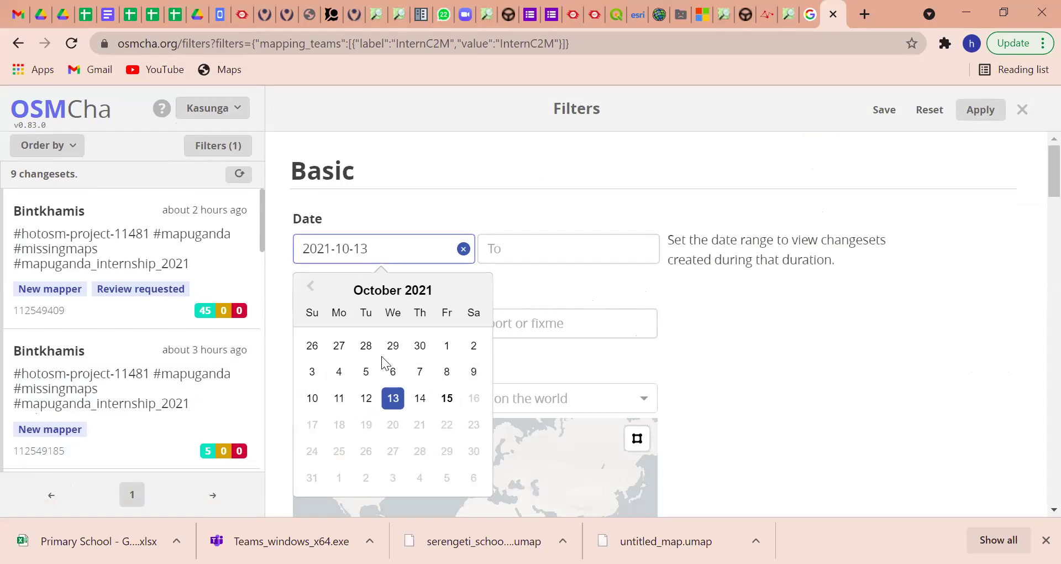
# Set the changeset filter's date range from 2021-09-30 to 2021-10-15.
pyautogui.click(424, 349)
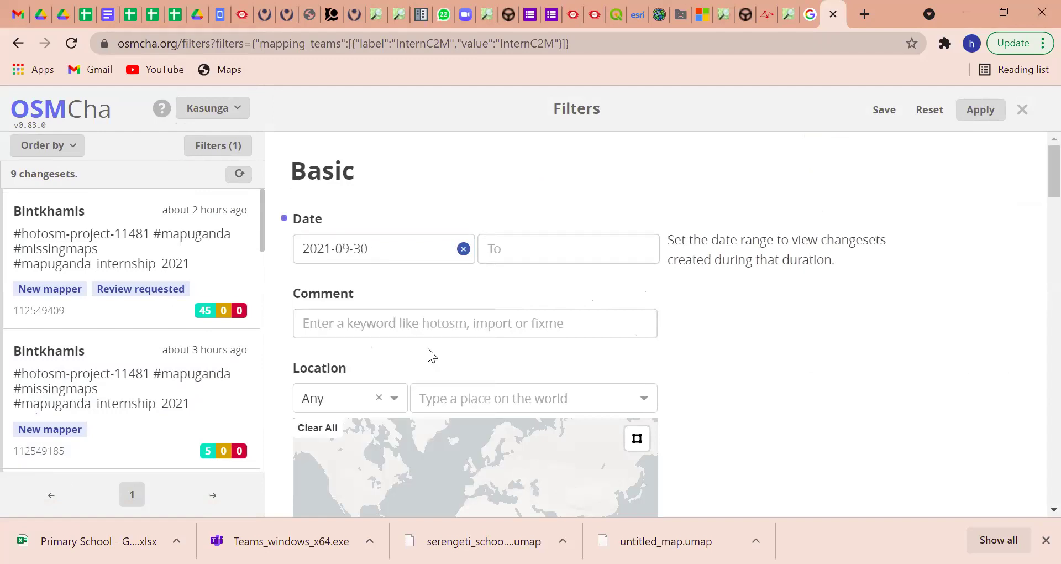
pyautogui.click(514, 252)
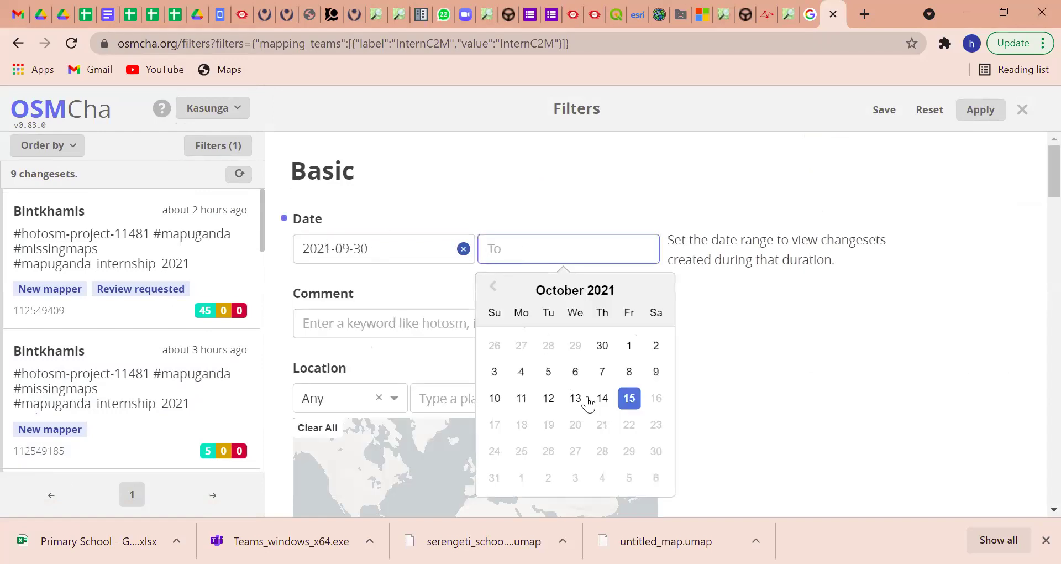
pyautogui.click(629, 399)
pyautogui.scroll(-8, 442, 337)
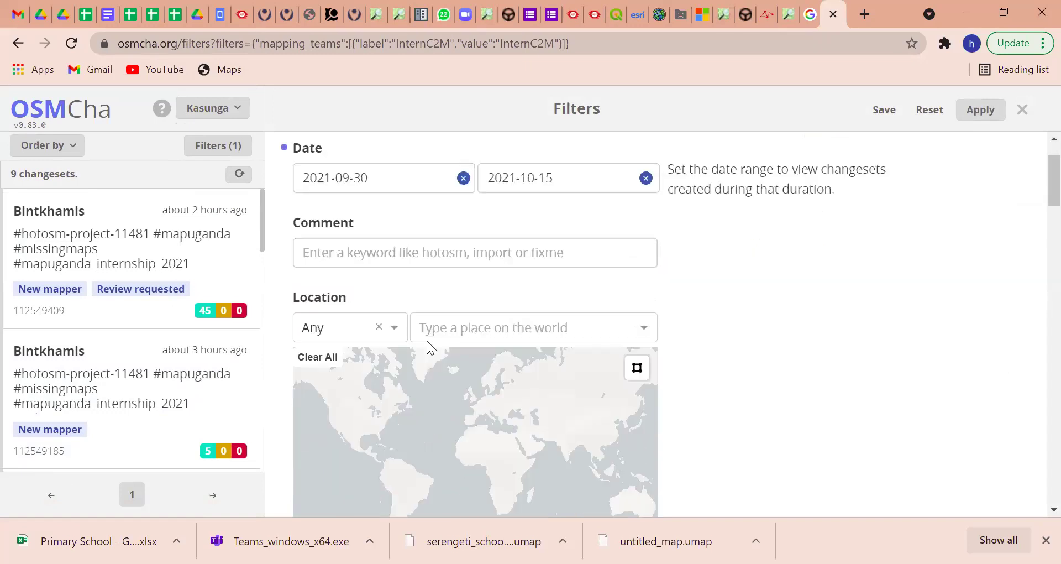
pyautogui.scroll(-7, 381, 303)
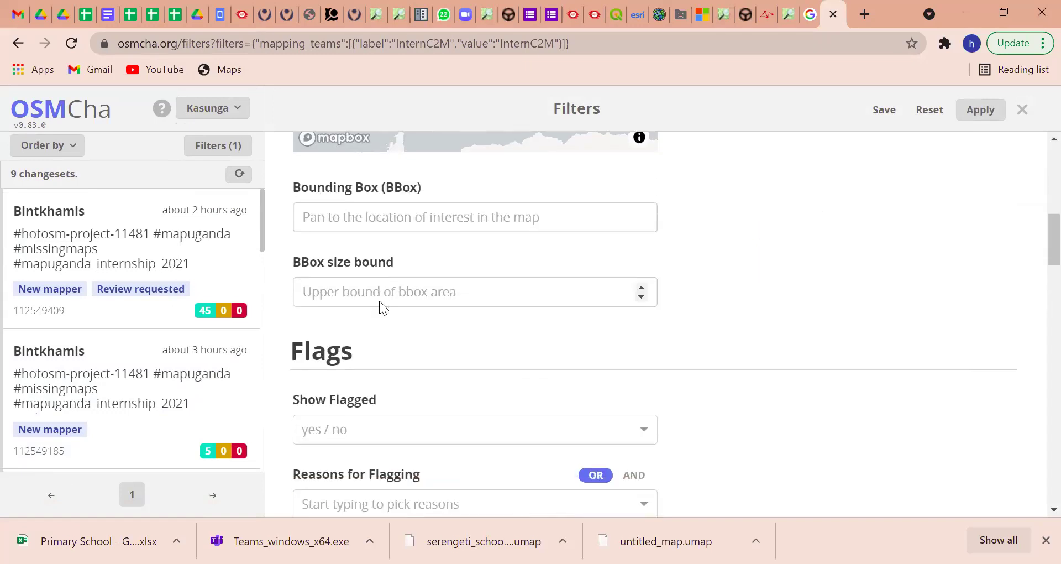
# Browse the remaining filter fields and check the empty Users list.
pyautogui.scroll(-8, 375, 315)
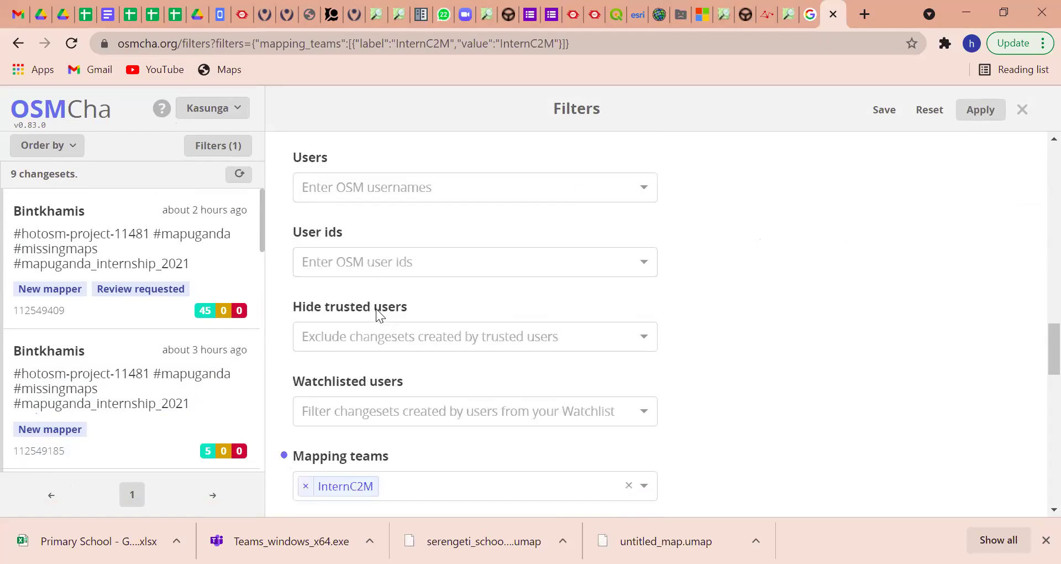
pyautogui.scroll(5, 377, 317)
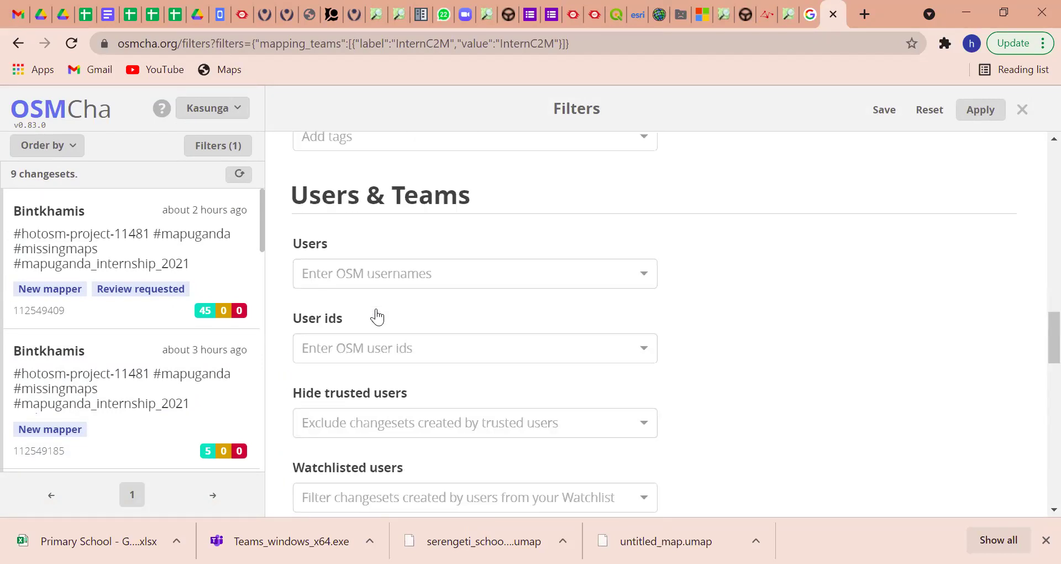
pyautogui.scroll(-6, 354, 371)
pyautogui.scroll(6, 354, 371)
pyautogui.click(643, 275)
pyautogui.click(644, 275)
pyautogui.scroll(-5, 735, 369)
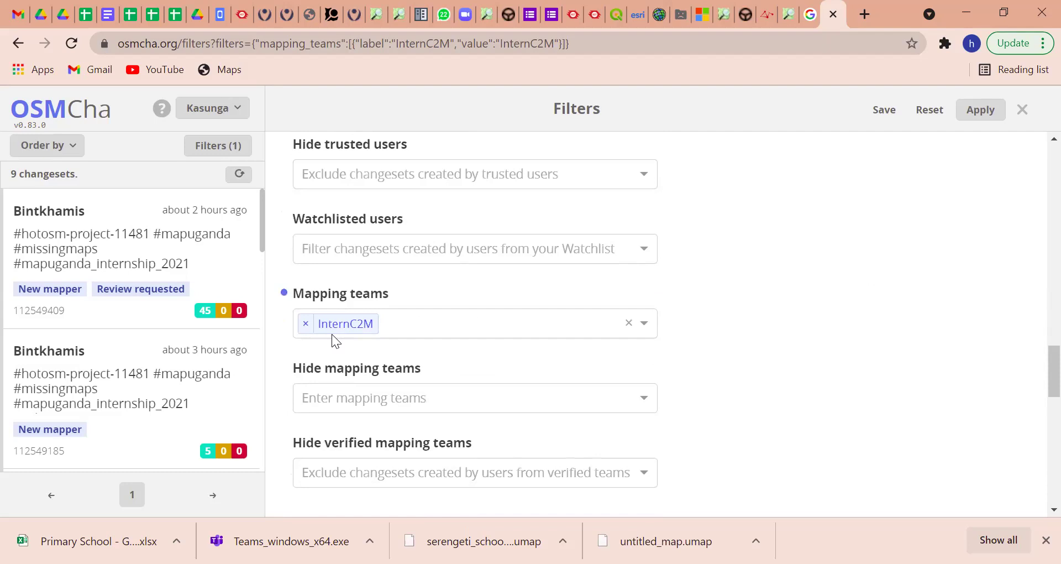
pyautogui.scroll(-10, 828, 351)
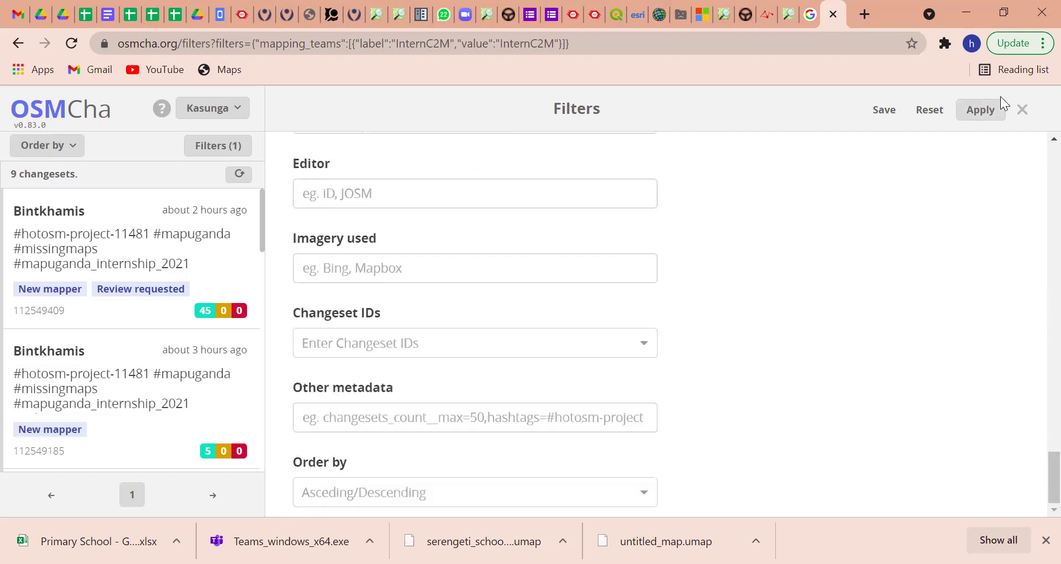
# Start saving the filter set, then reset all filters to the home page.
pyautogui.click(872, 117)
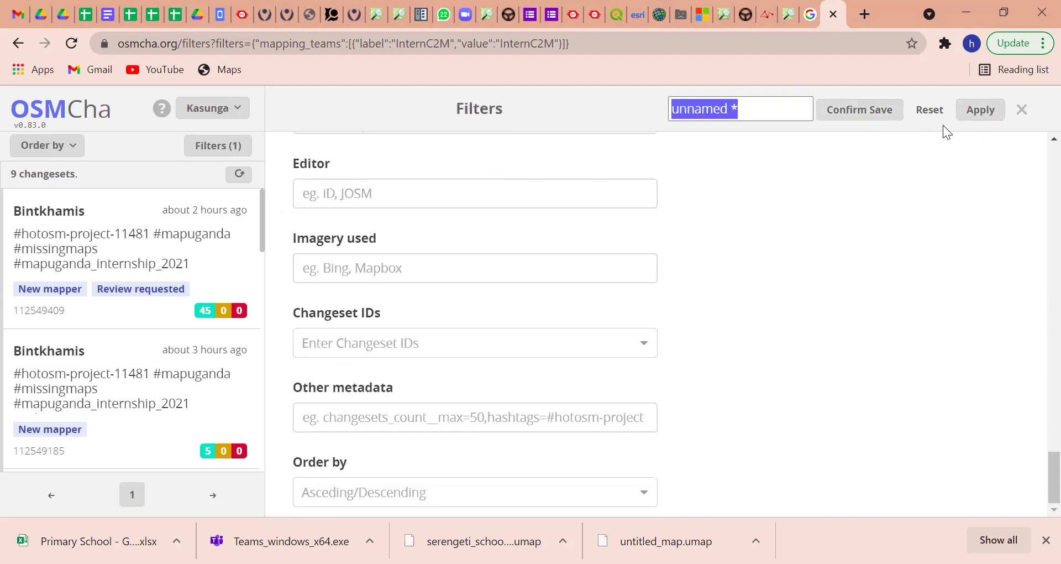
pyautogui.scroll(15, 791, 191)
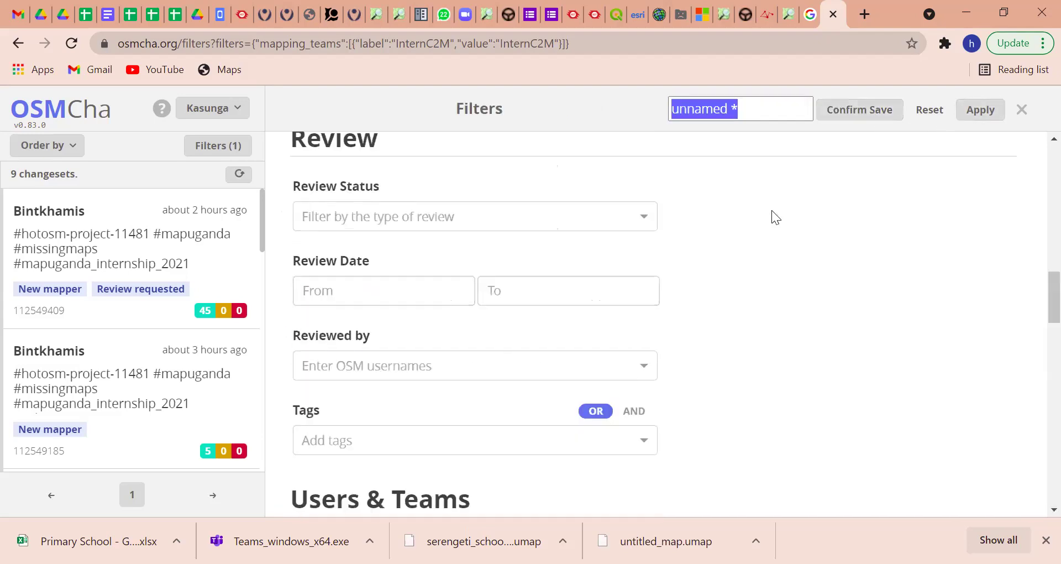
pyautogui.scroll(10, 746, 231)
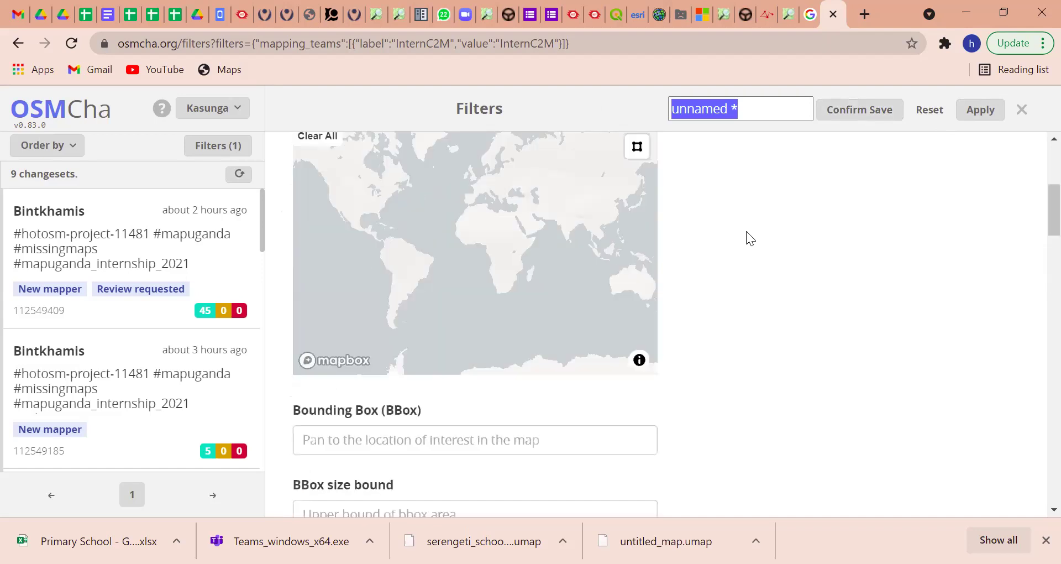
pyautogui.scroll(2, 746, 231)
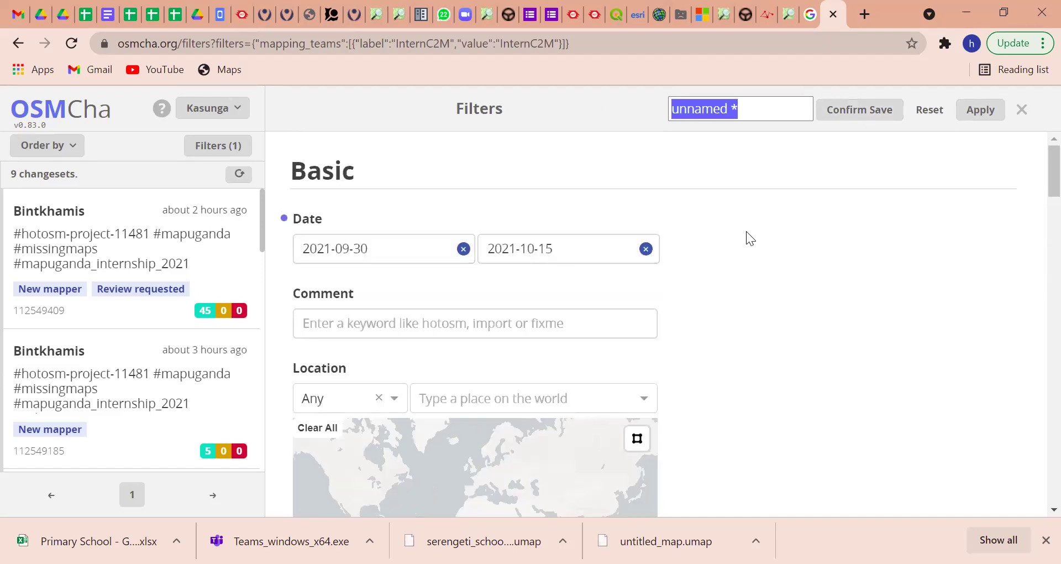
pyautogui.scroll(-20, 746, 231)
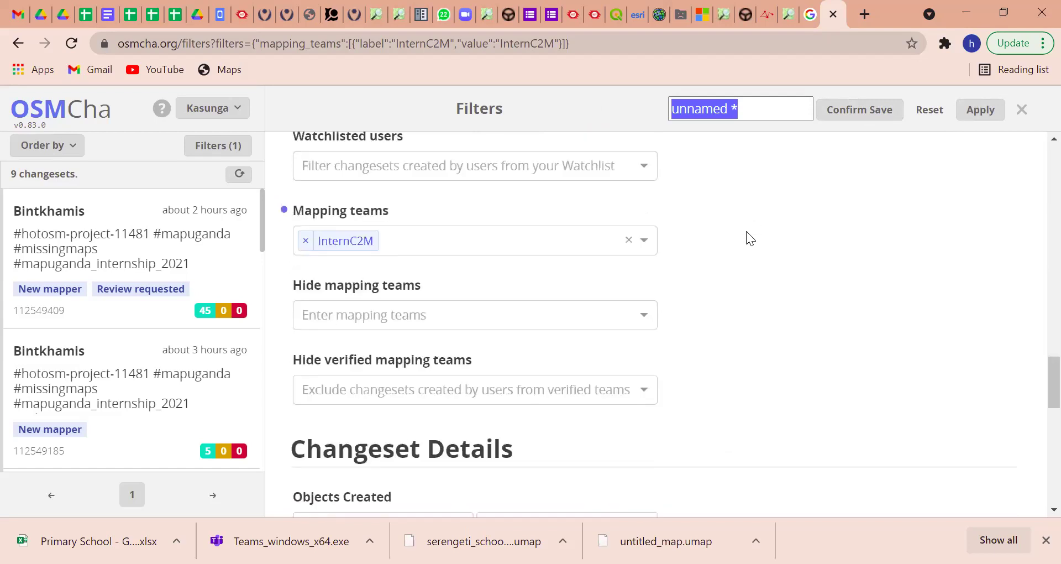
pyautogui.scroll(-6, 746, 231)
pyautogui.click(924, 109)
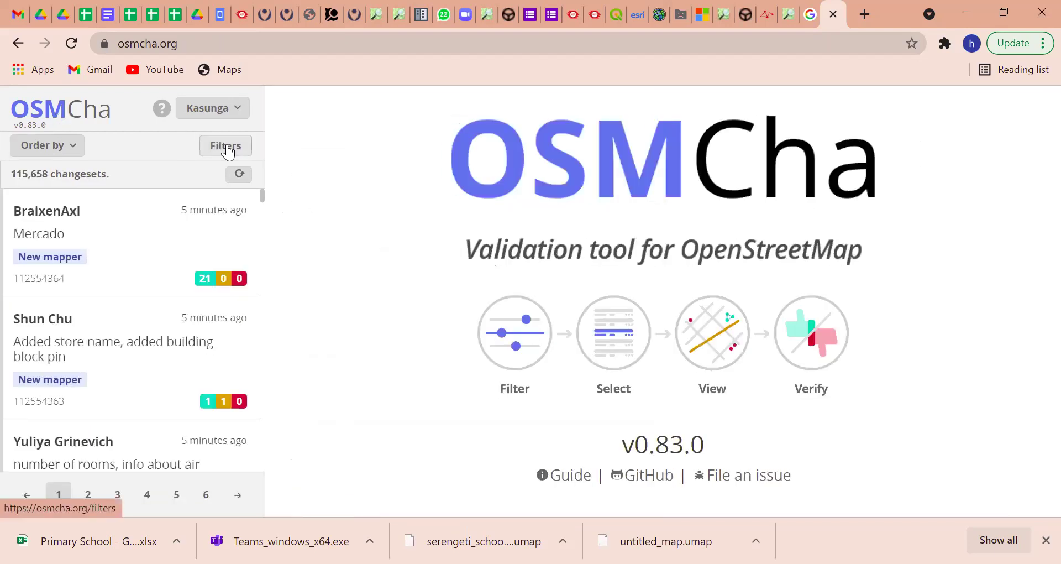
# Filter changesets by the InternC2M team from the My teams page.
pyautogui.click(211, 108)
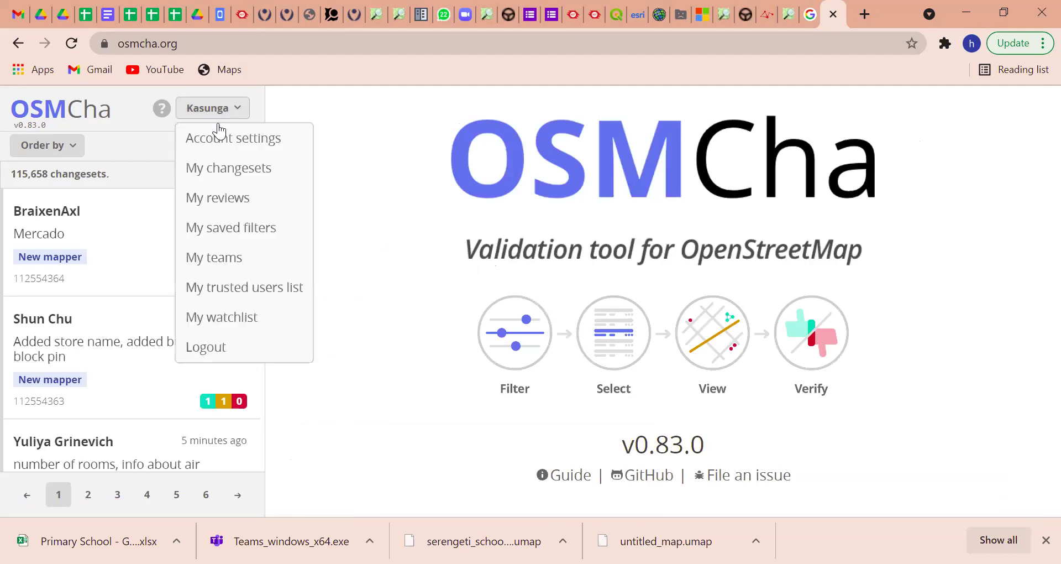
pyautogui.click(218, 260)
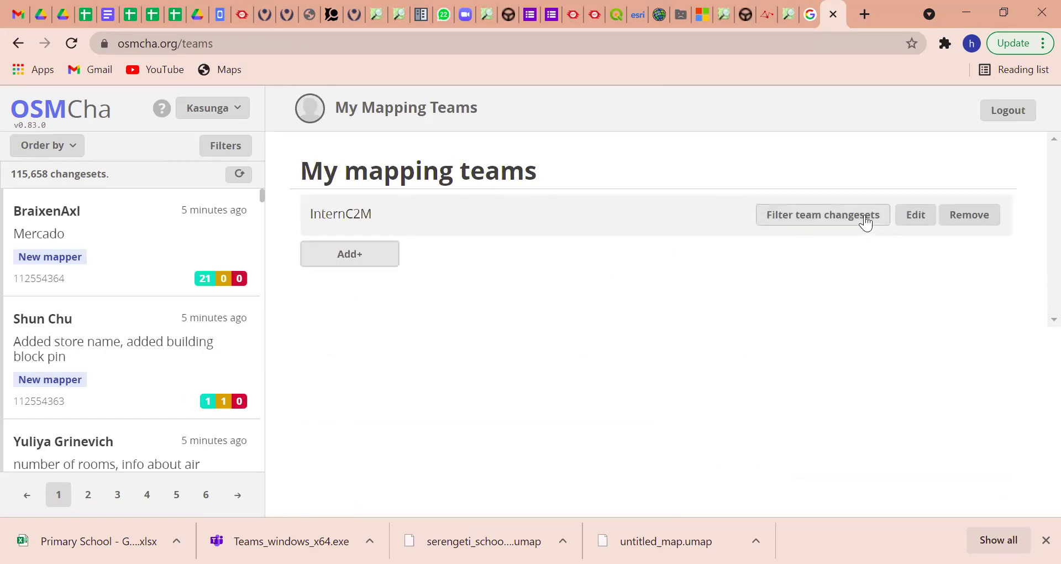
pyautogui.click(801, 214)
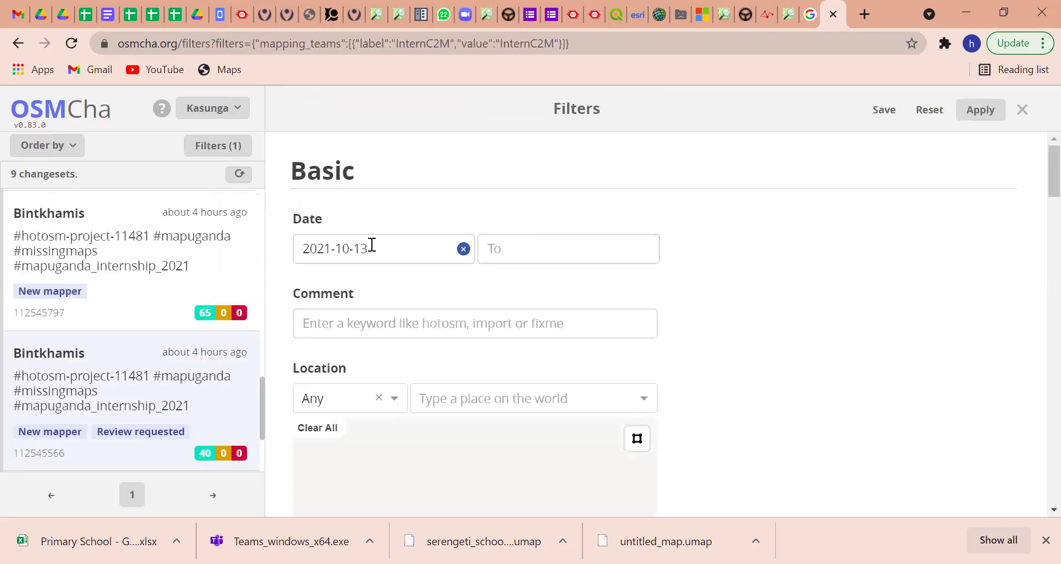
# Set the date range from 30 September to 15 October 2021.
pyautogui.click(370, 248)
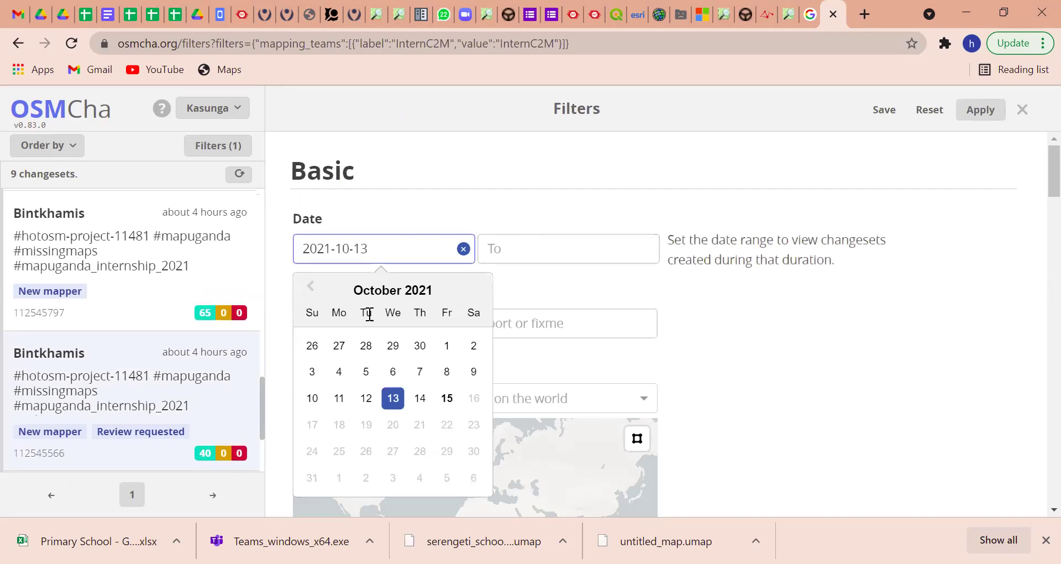
pyautogui.click(422, 349)
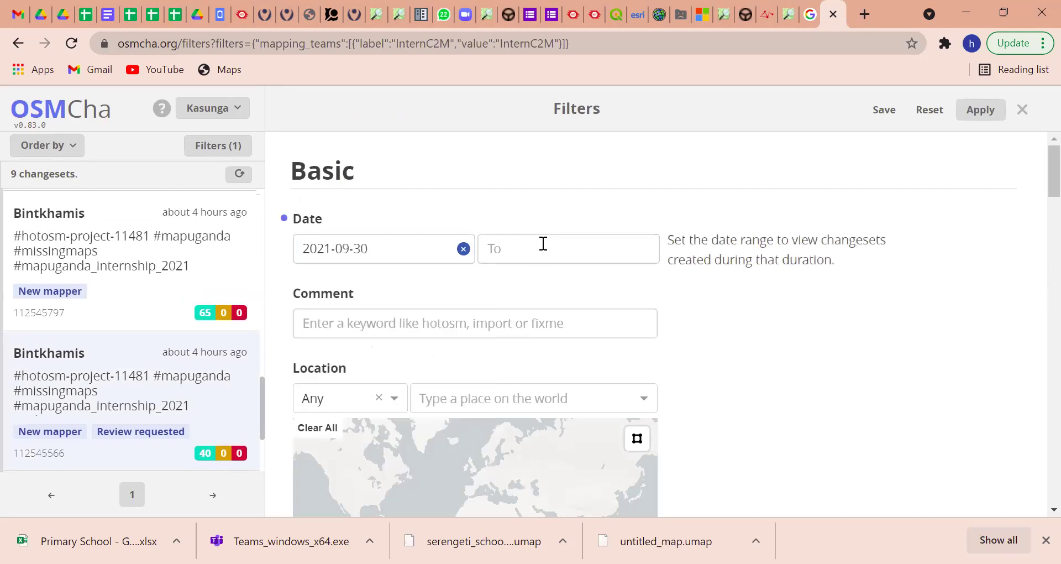
pyautogui.click(518, 244)
pyautogui.click(630, 397)
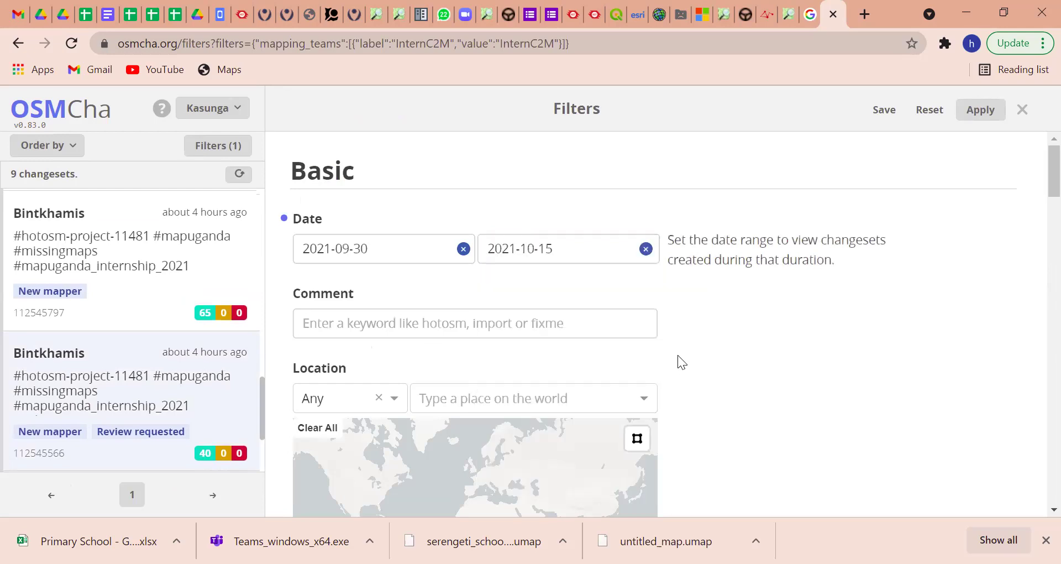
pyautogui.scroll(-1, 680, 350)
pyautogui.scroll(-2, 686, 345)
pyautogui.scroll(-2, 686, 345)
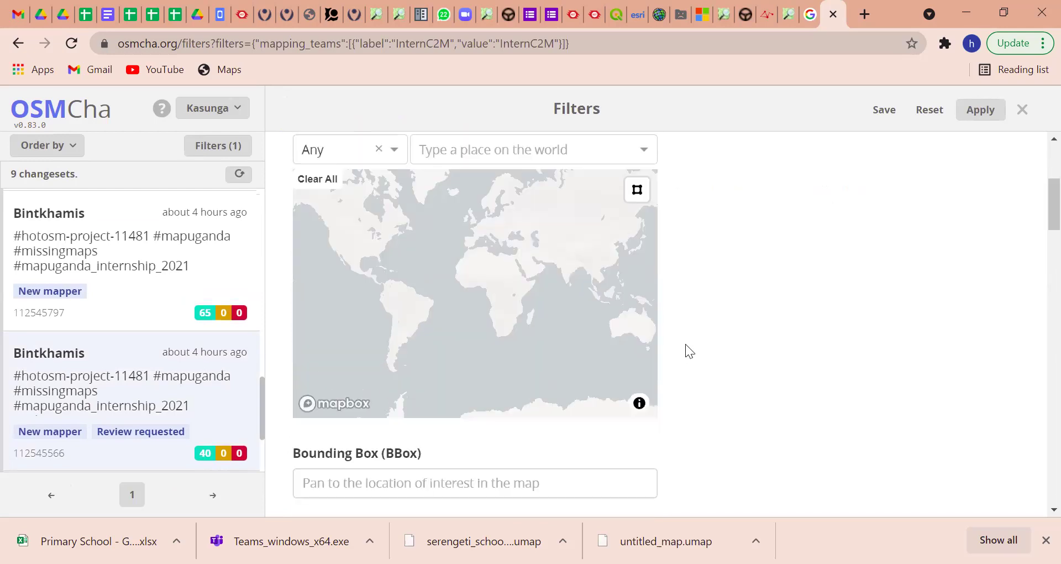
# Apply the InternC2M team and date range filters.
pyautogui.scroll(-3, 685, 349)
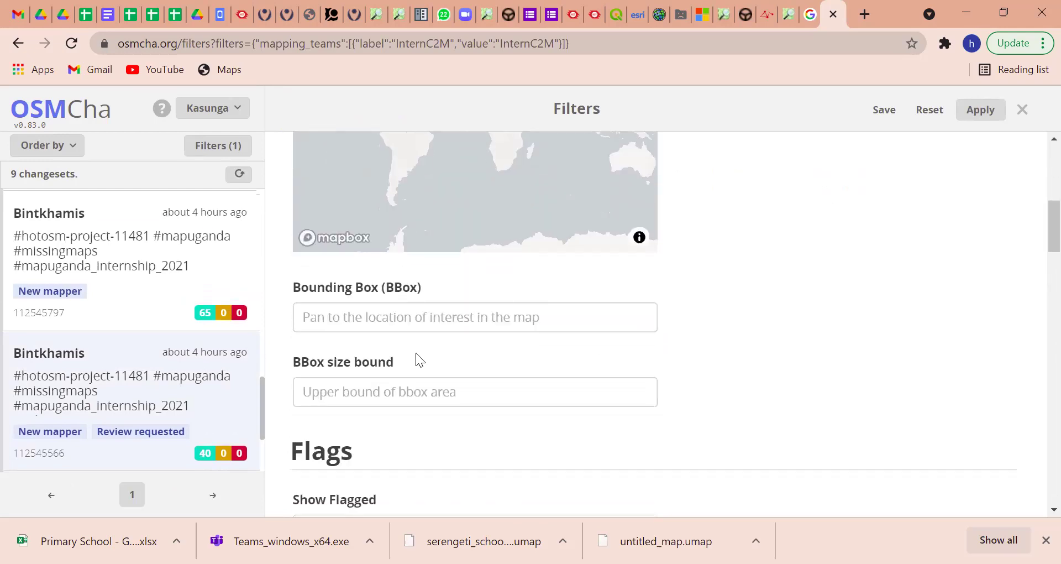
pyautogui.scroll(-6, 420, 360)
pyautogui.scroll(-10, 423, 308)
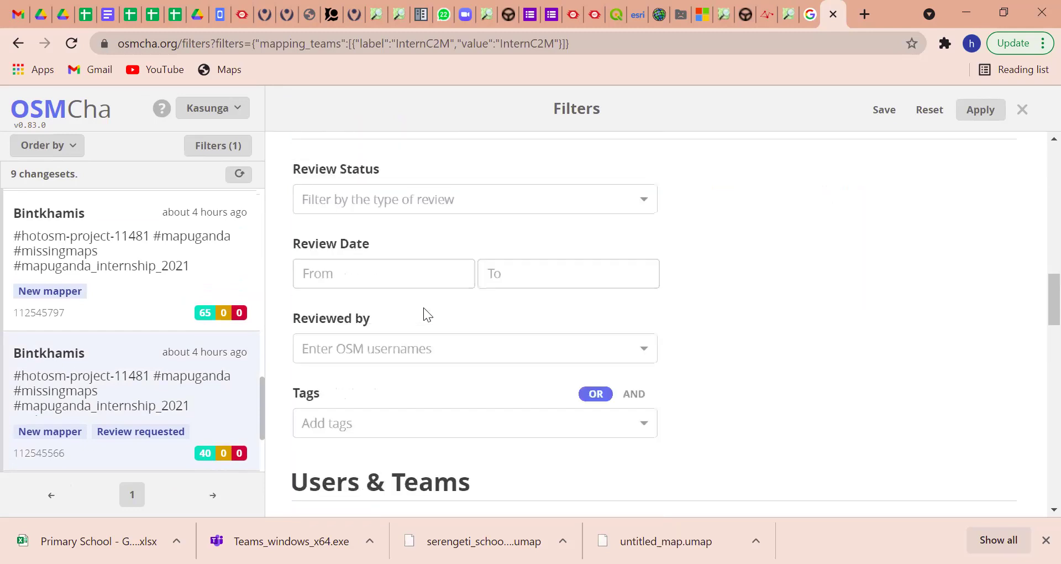
pyautogui.scroll(-3, 423, 307)
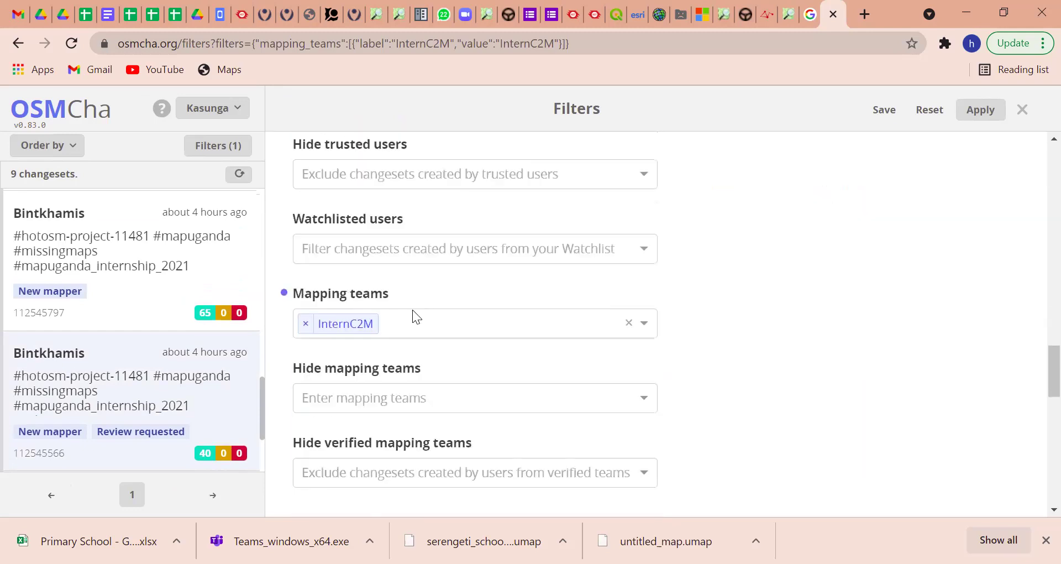
pyautogui.scroll(-3, 477, 345)
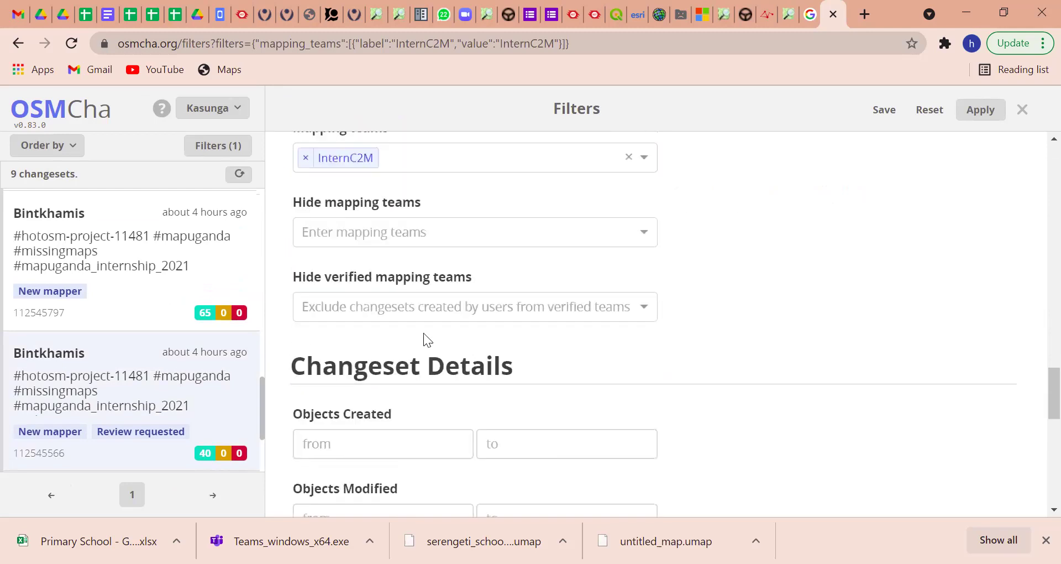
pyautogui.scroll(-10, 421, 349)
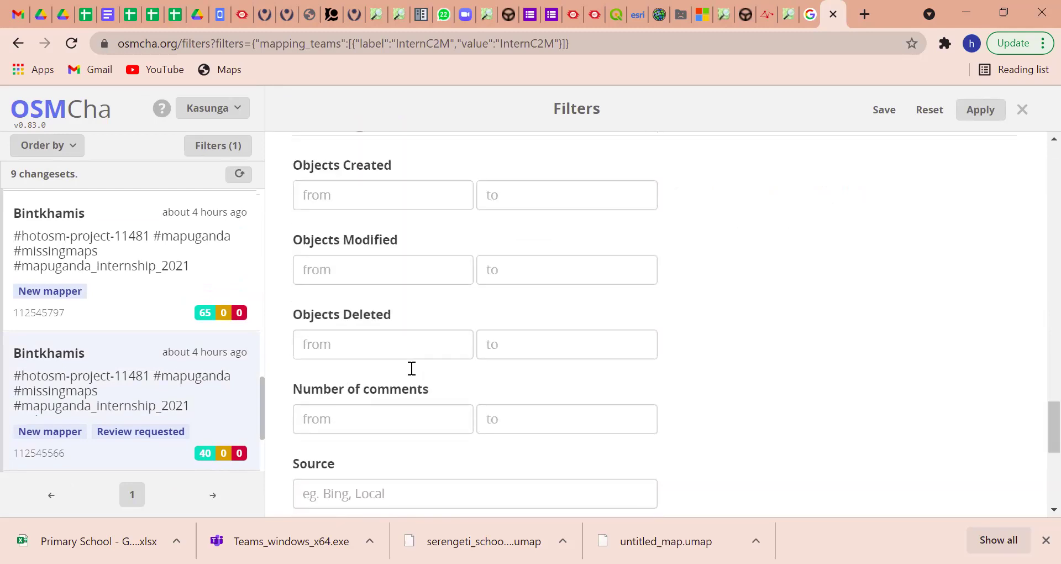
pyautogui.scroll(-1, 410, 368)
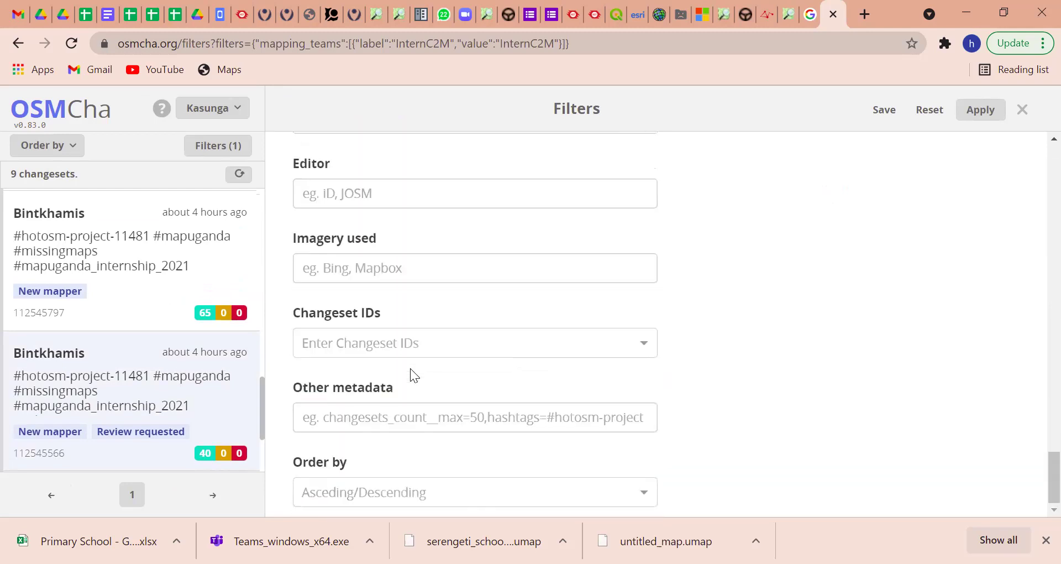
pyautogui.click(979, 110)
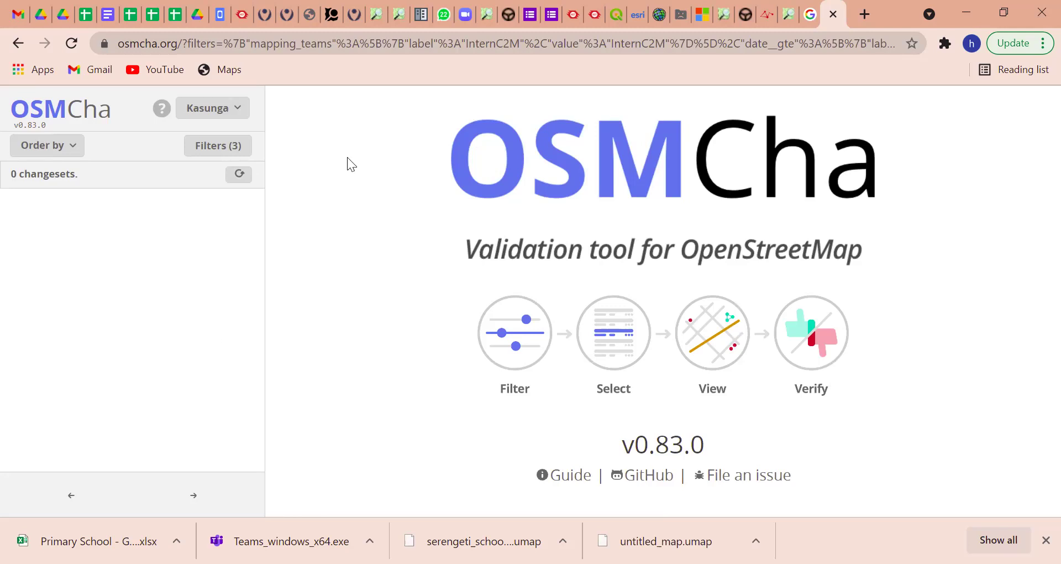
# Refresh the filtered list and order changesets by Ascending Date.
pyautogui.click(236, 174)
pyautogui.click(56, 149)
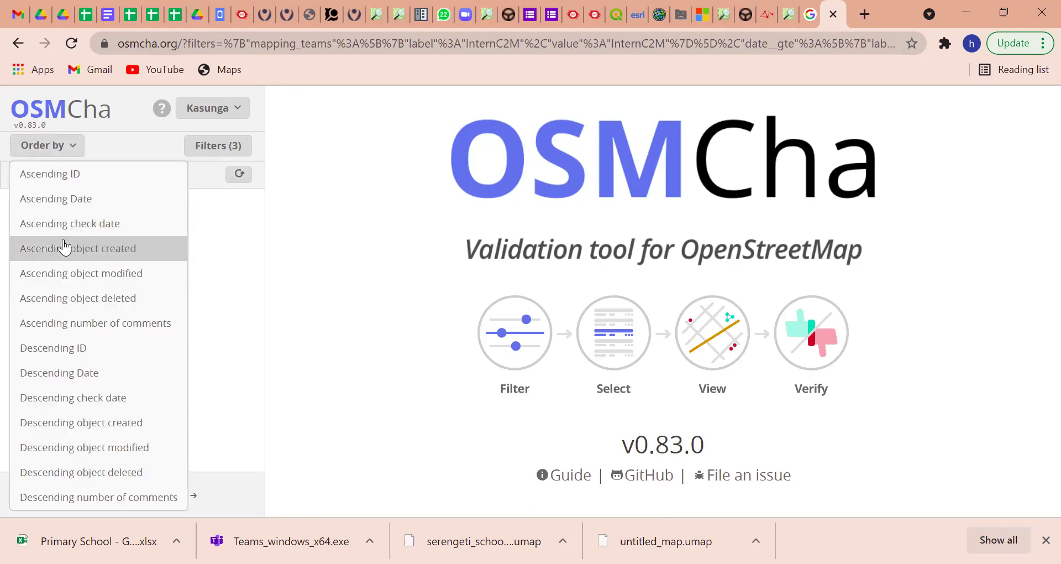
pyautogui.click(60, 200)
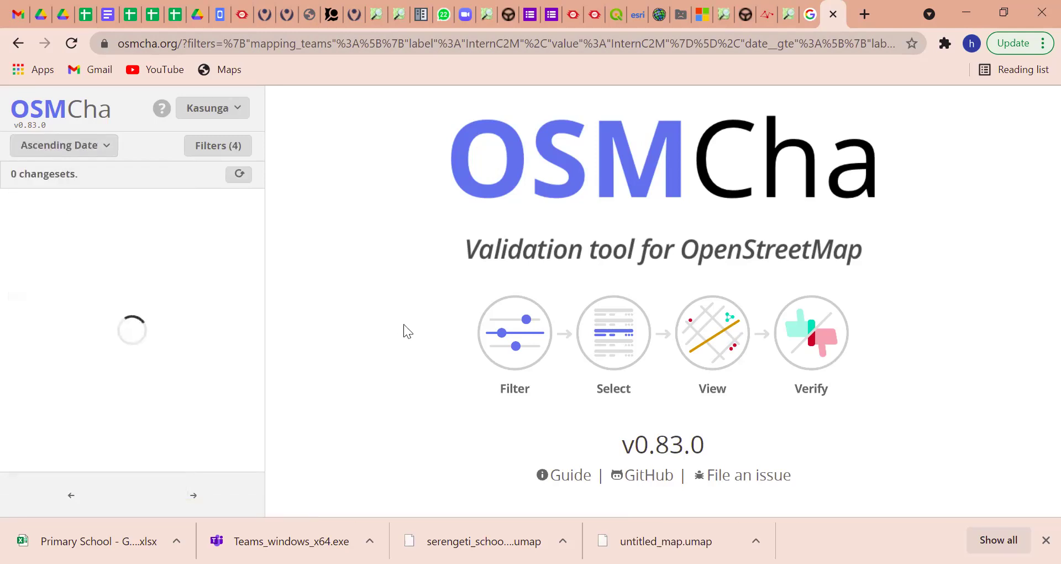
pyautogui.click(218, 145)
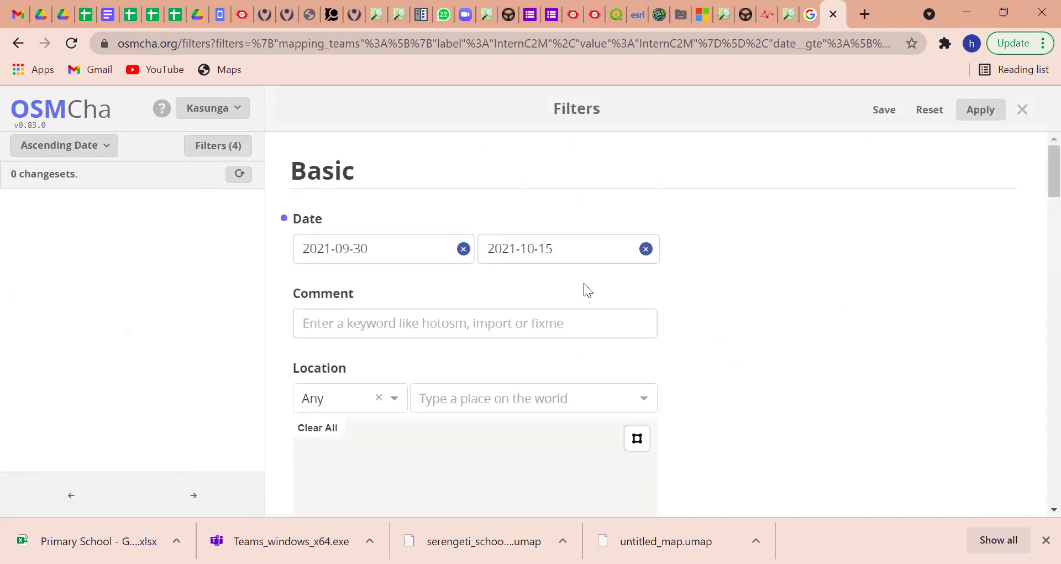
pyautogui.scroll(-3, 584, 283)
pyautogui.scroll(-20, 584, 283)
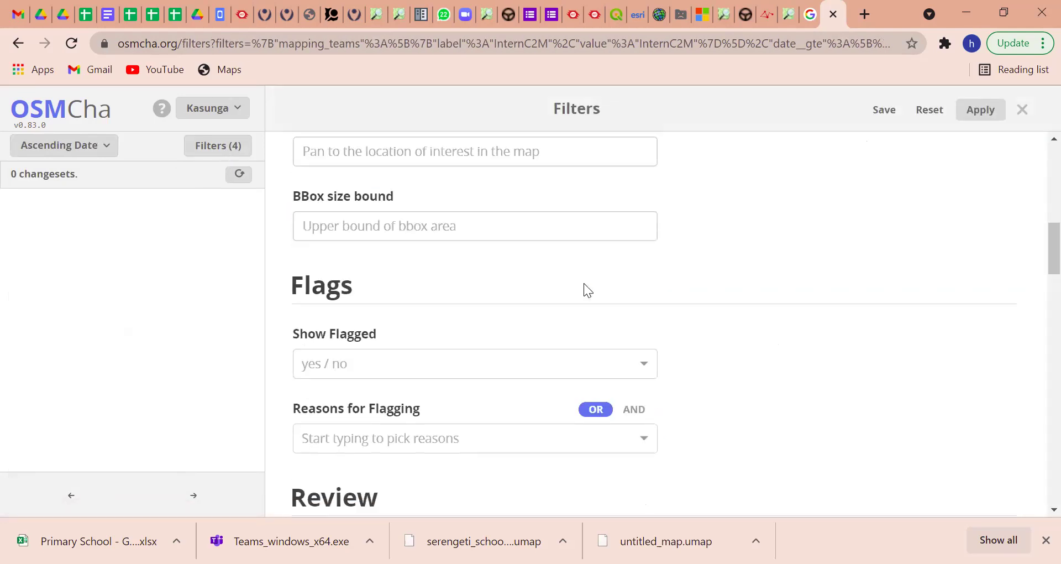
pyautogui.scroll(-10, 584, 290)
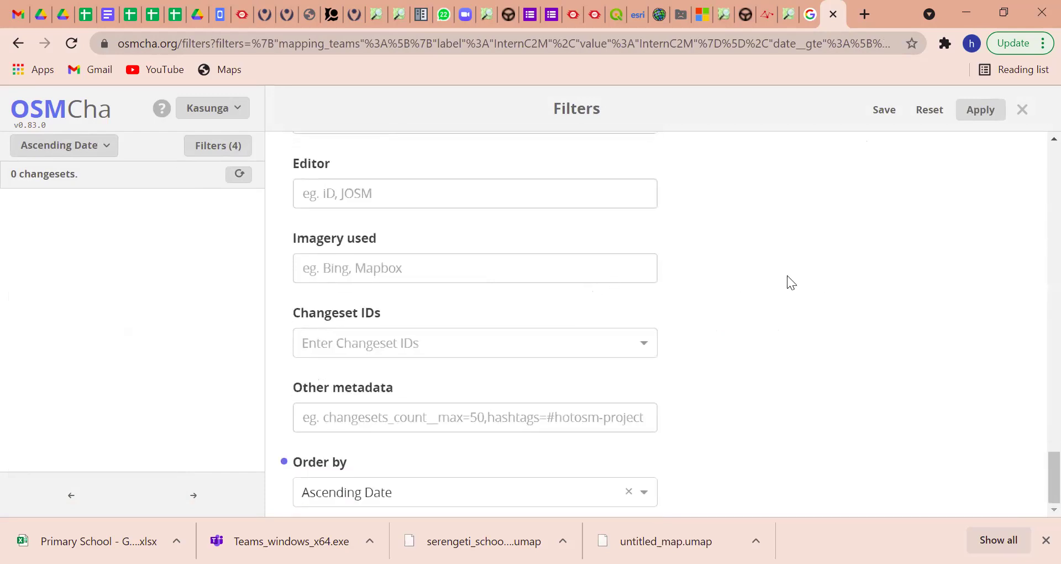
pyautogui.scroll(10, 787, 275)
pyautogui.scroll(5, 787, 275)
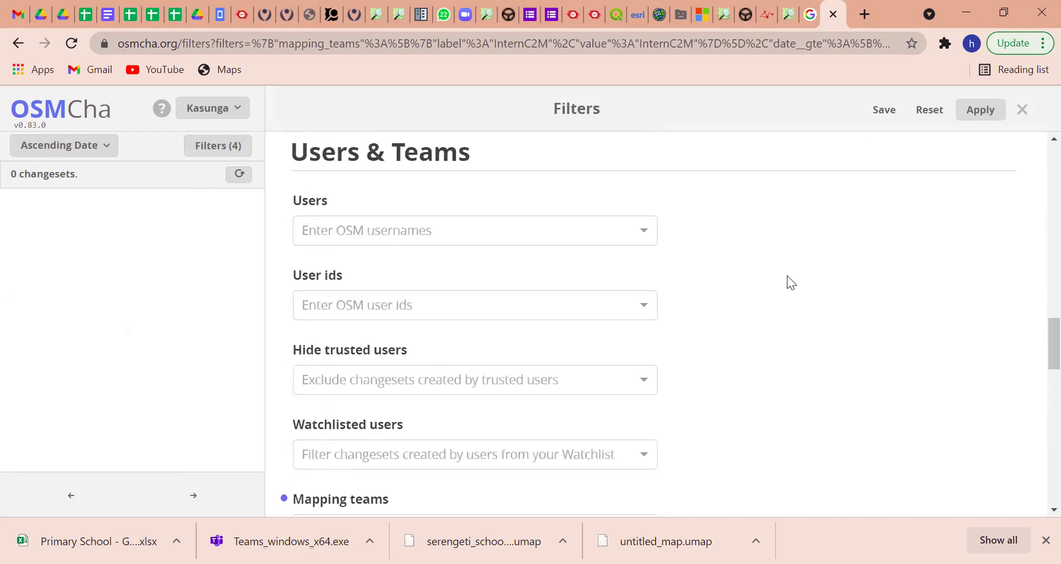
pyautogui.scroll(-6, 787, 275)
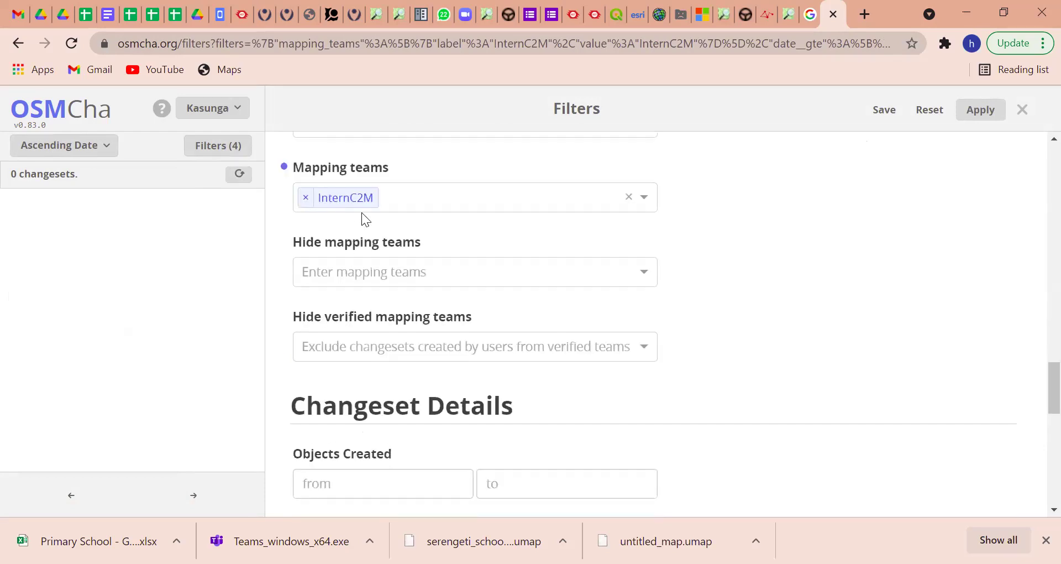
pyautogui.click(645, 202)
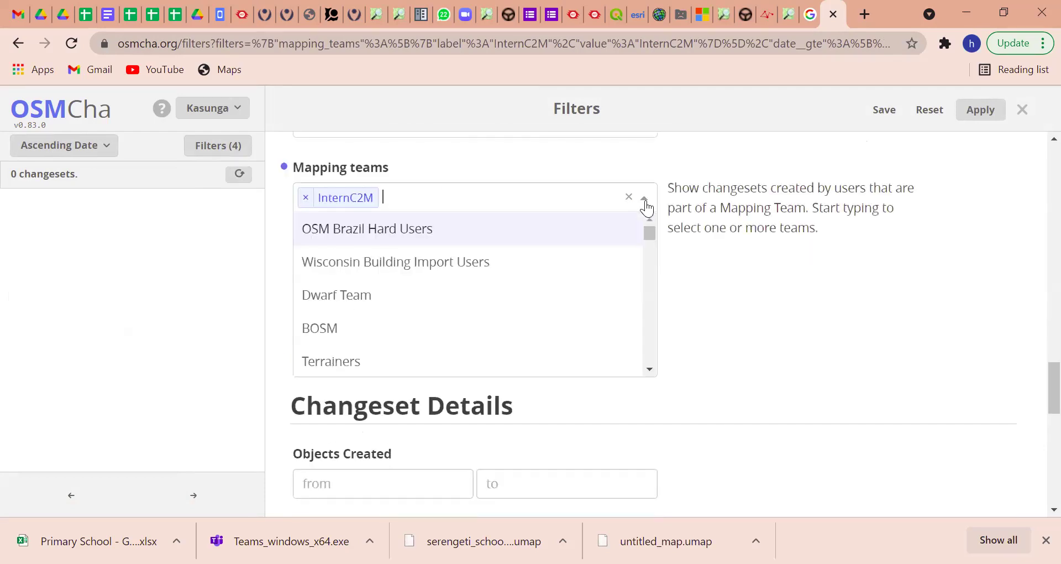
pyautogui.scroll(-10, 421, 310)
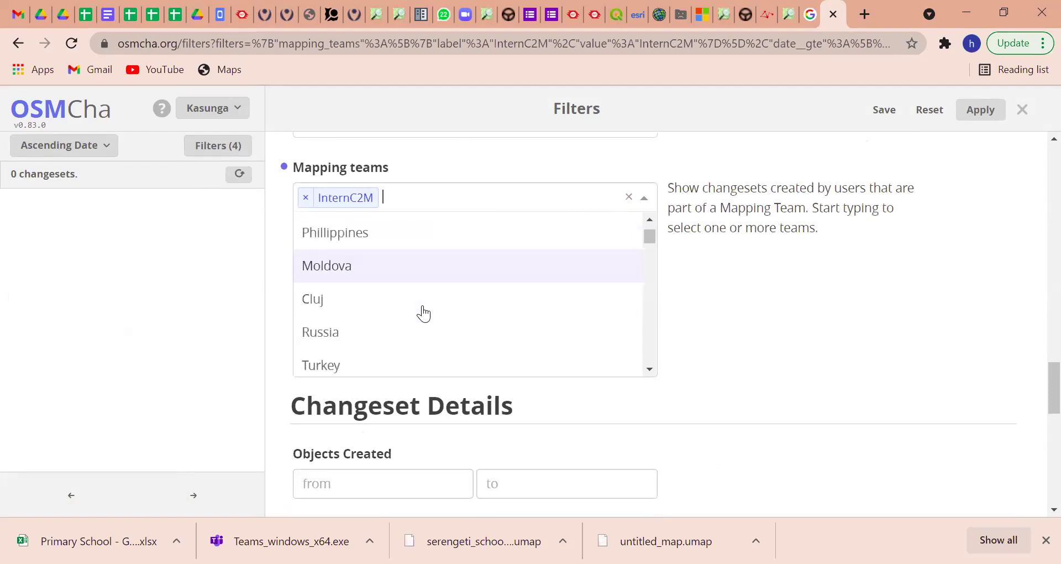
pyautogui.scroll(-10, 424, 313)
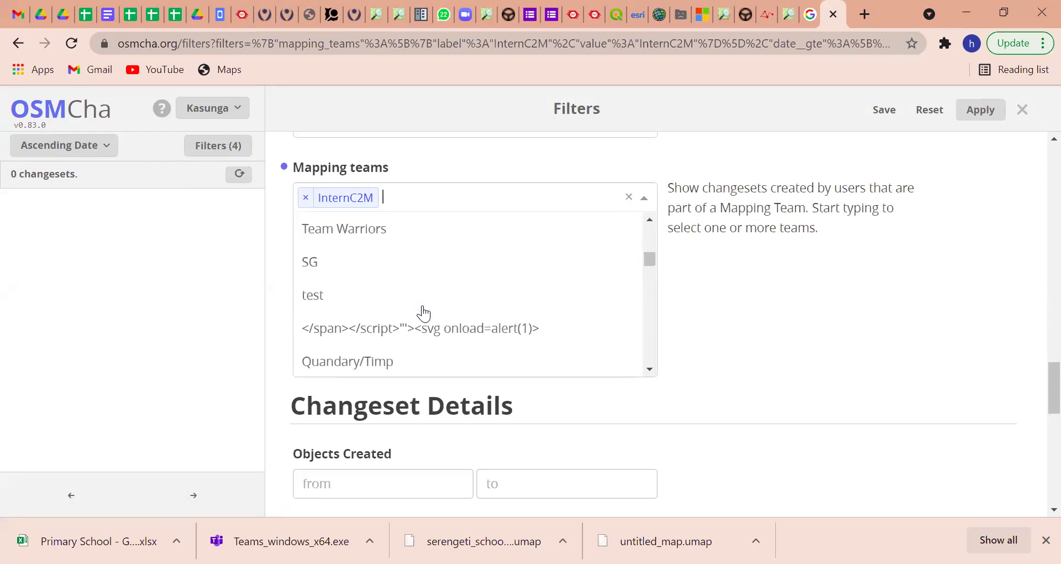
pyautogui.scroll(-10, 424, 313)
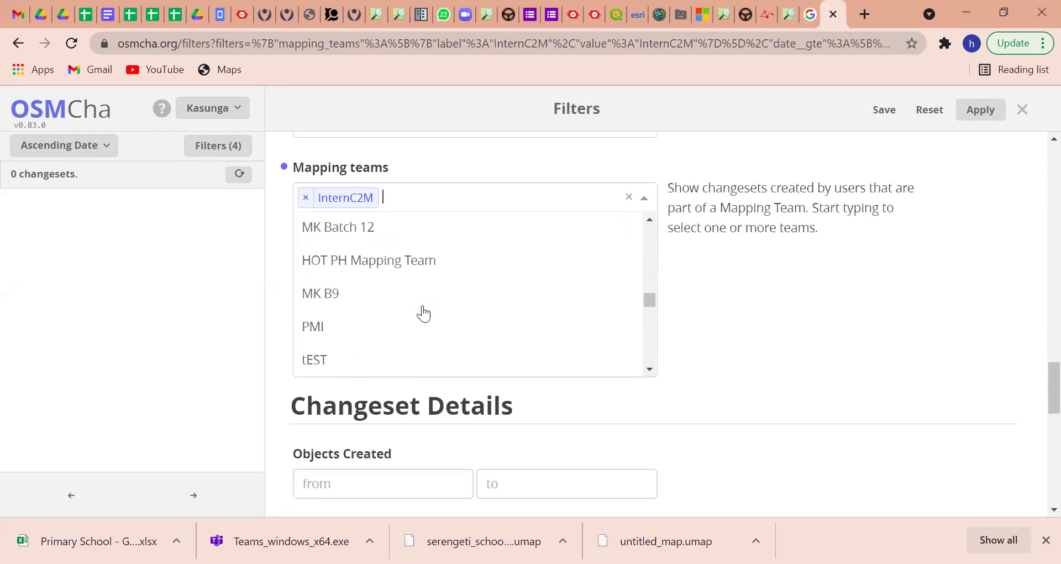
pyautogui.scroll(-6, 422, 310)
pyautogui.click(719, 260)
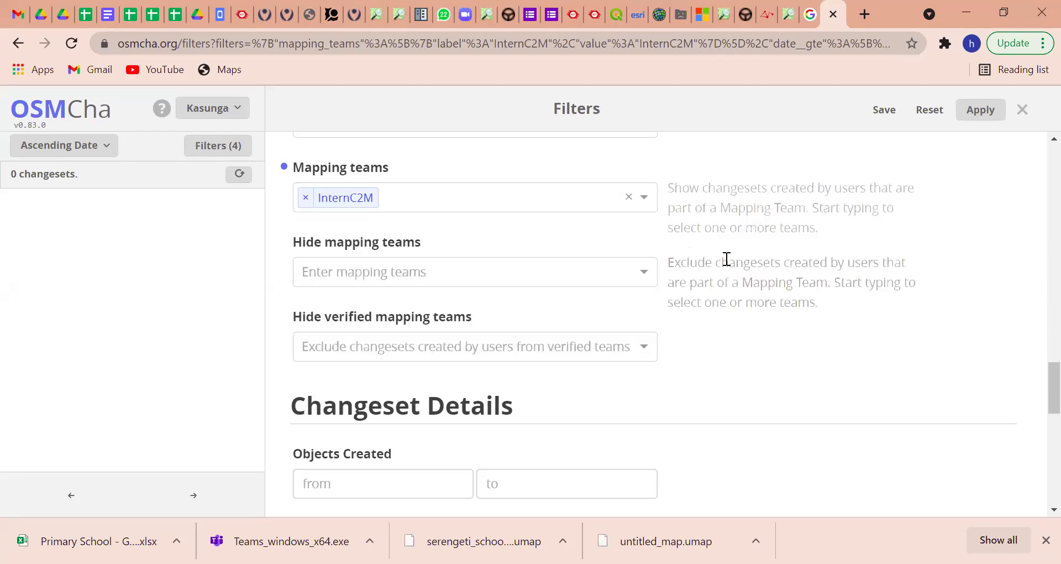
pyautogui.scroll(1, 760, 228)
pyautogui.scroll(20, 759, 229)
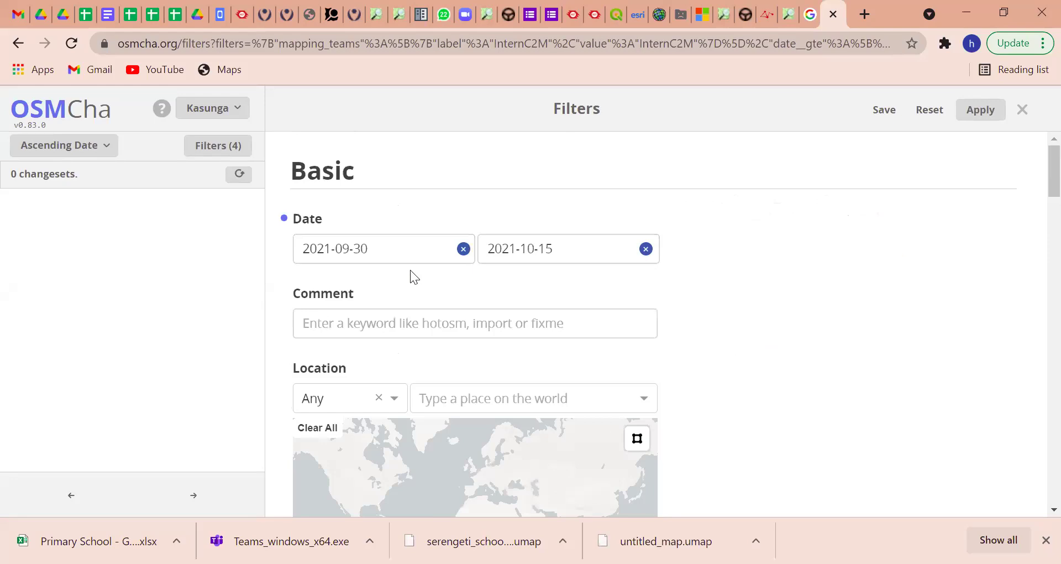
pyautogui.click(381, 245)
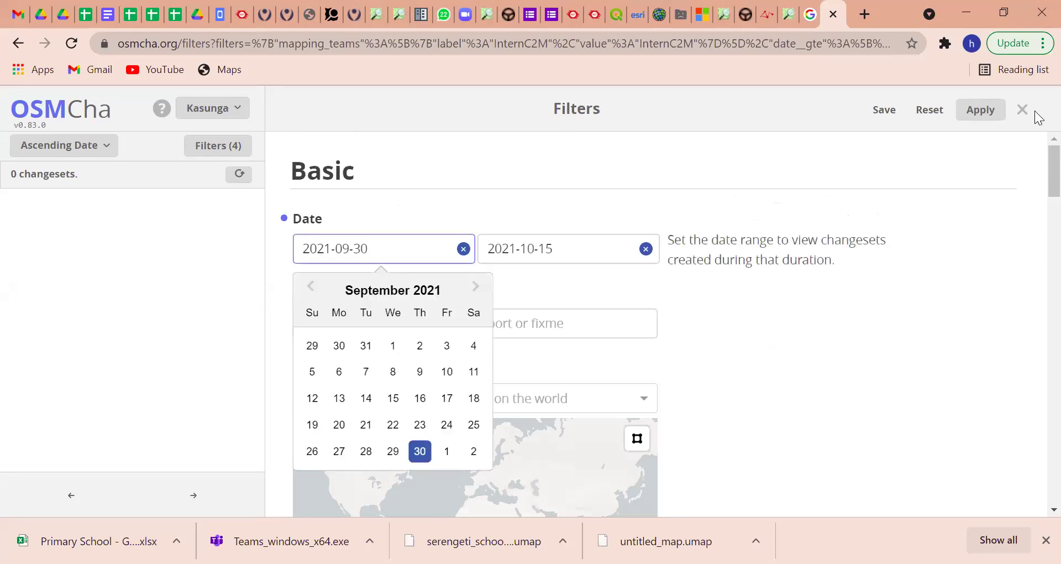
pyautogui.click(979, 111)
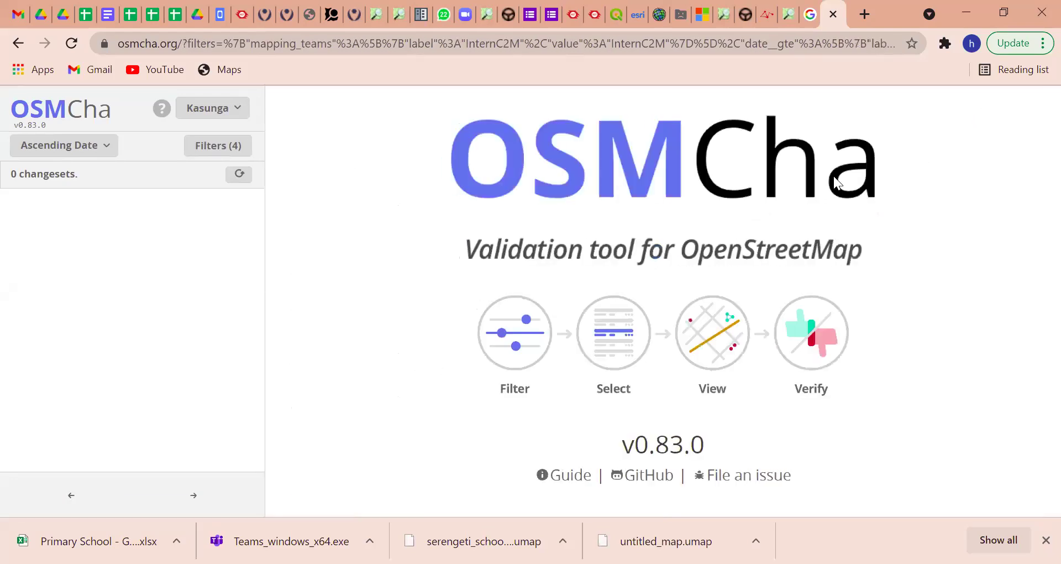
pyautogui.click(237, 176)
pyautogui.click(228, 145)
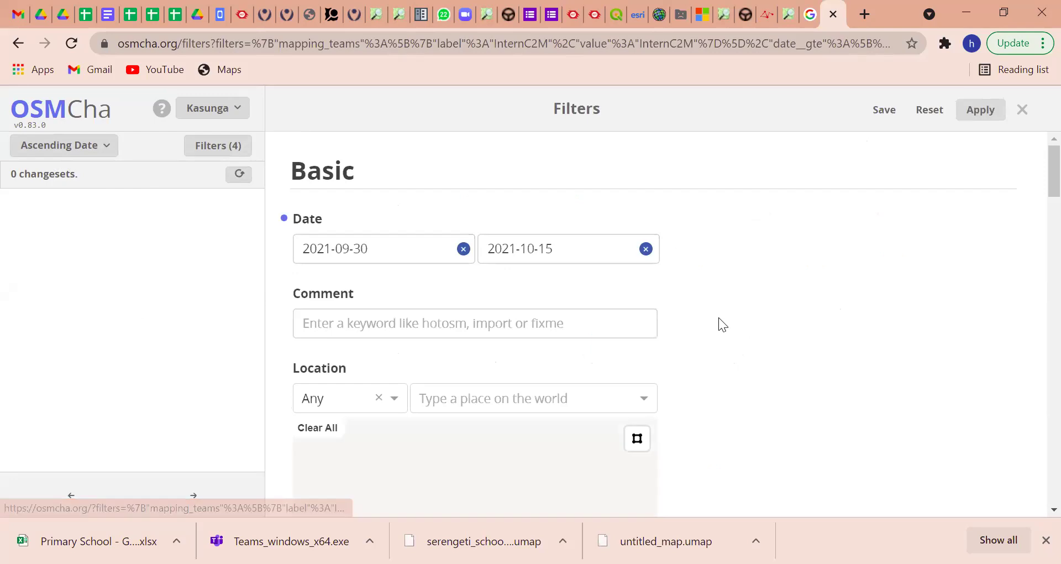
pyautogui.scroll(-20, 718, 318)
pyautogui.scroll(-15, 715, 305)
pyautogui.scroll(12, 714, 305)
pyautogui.scroll(18, 714, 304)
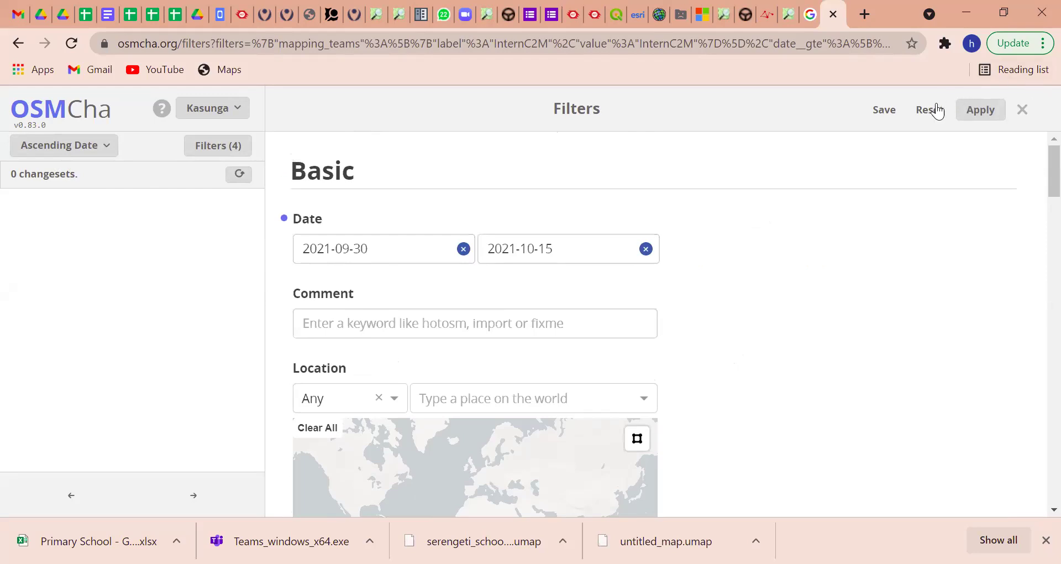
pyautogui.click(936, 109)
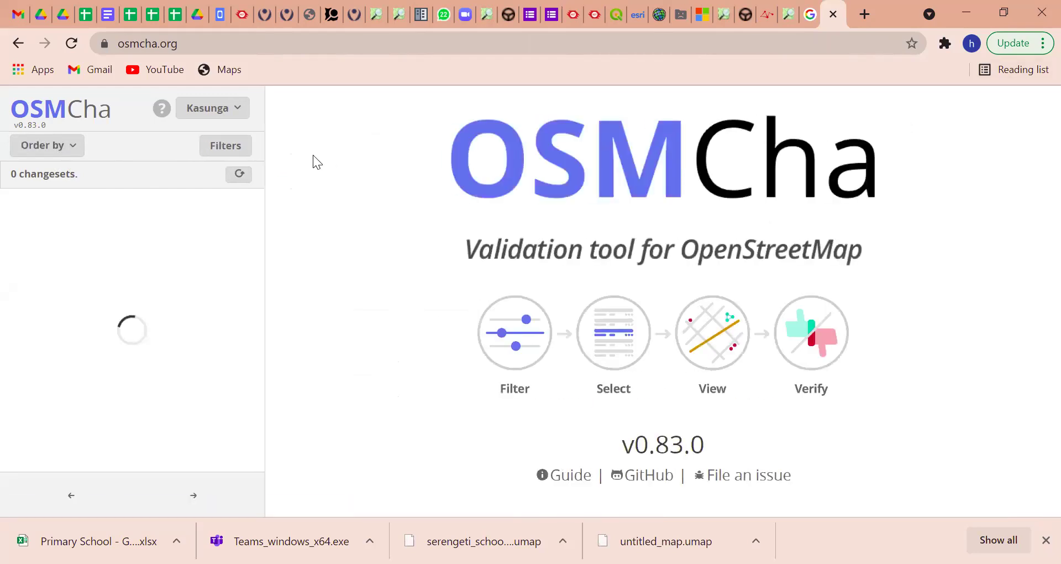
# Filter changesets to only the InternC2M team via the My teams page.
pyautogui.scroll(-7, 173, 307)
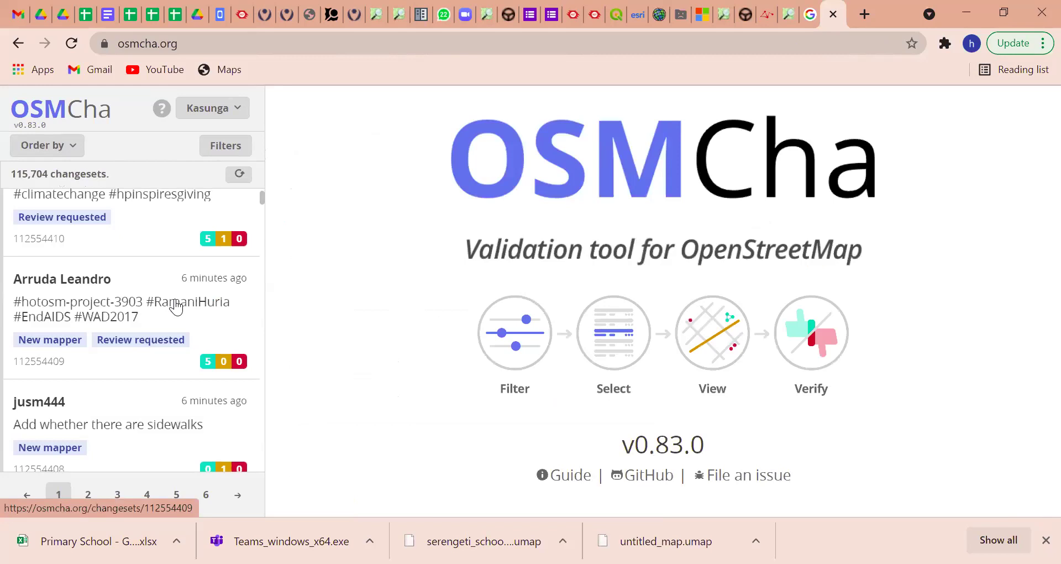
pyautogui.scroll(-15, 173, 303)
pyautogui.scroll(14, 88, 204)
pyautogui.scroll(-7, 156, 320)
pyautogui.scroll(-15, 156, 319)
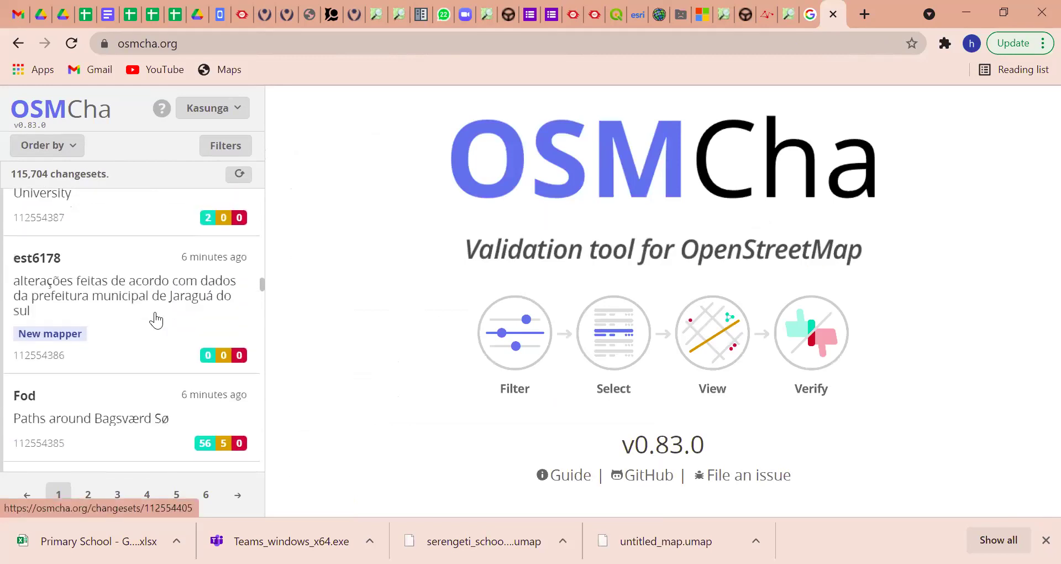
pyautogui.scroll(-5, 157, 320)
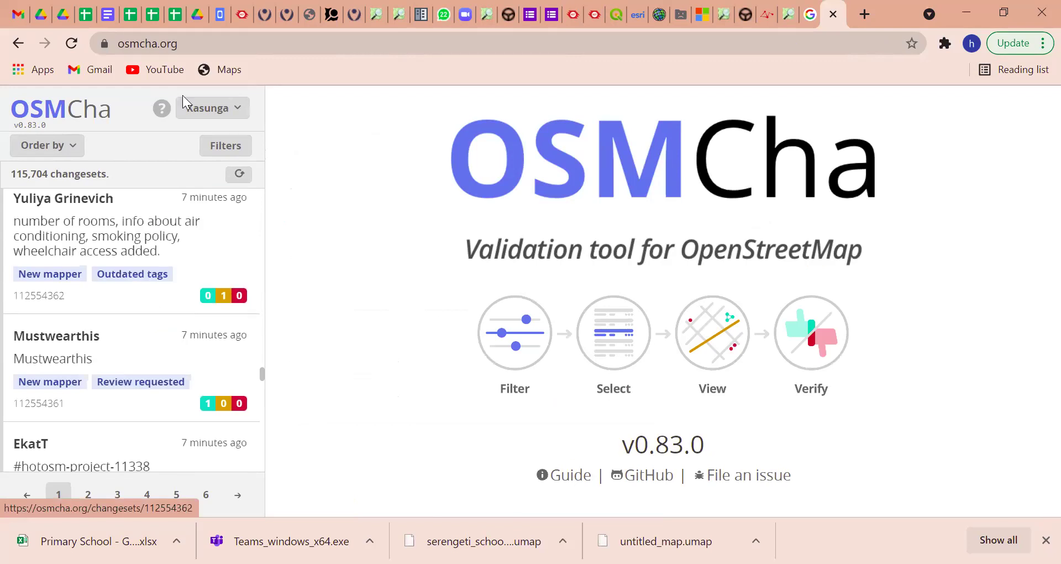
pyautogui.click(208, 107)
pyautogui.click(237, 256)
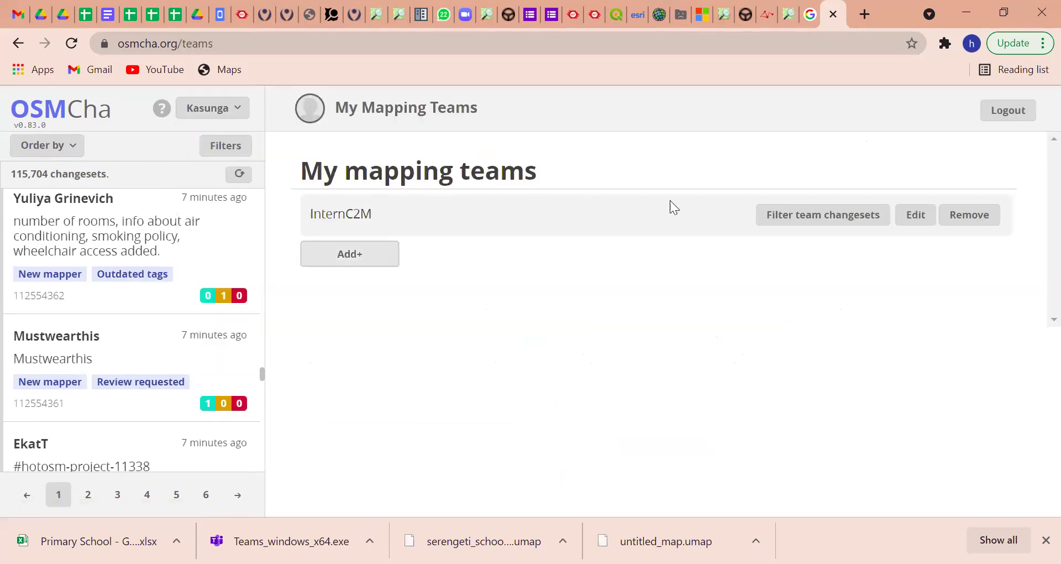
pyautogui.click(805, 215)
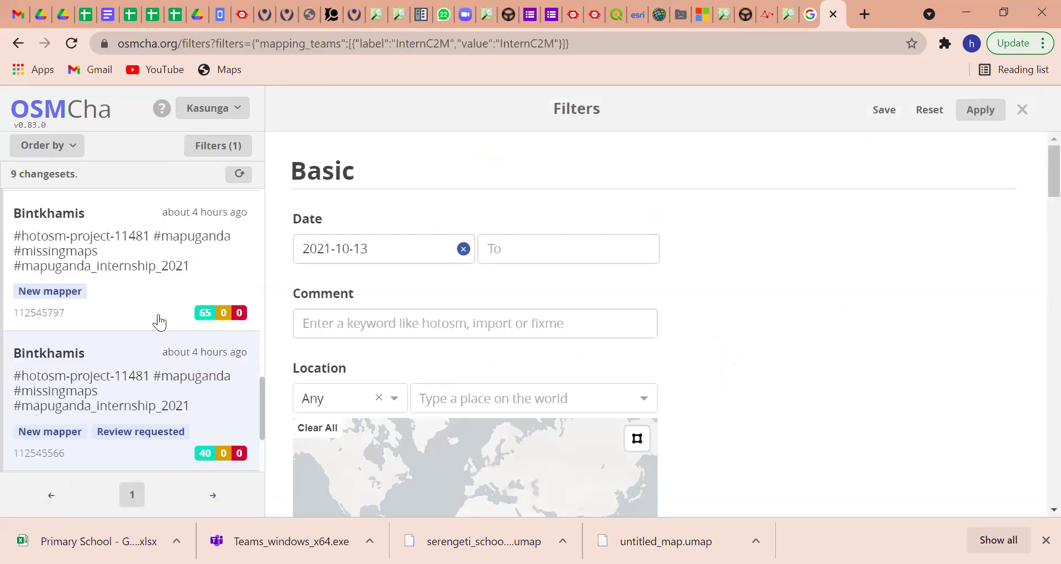
# Dismiss the end-date calendar and reset all changeset filters.
pyautogui.click(511, 250)
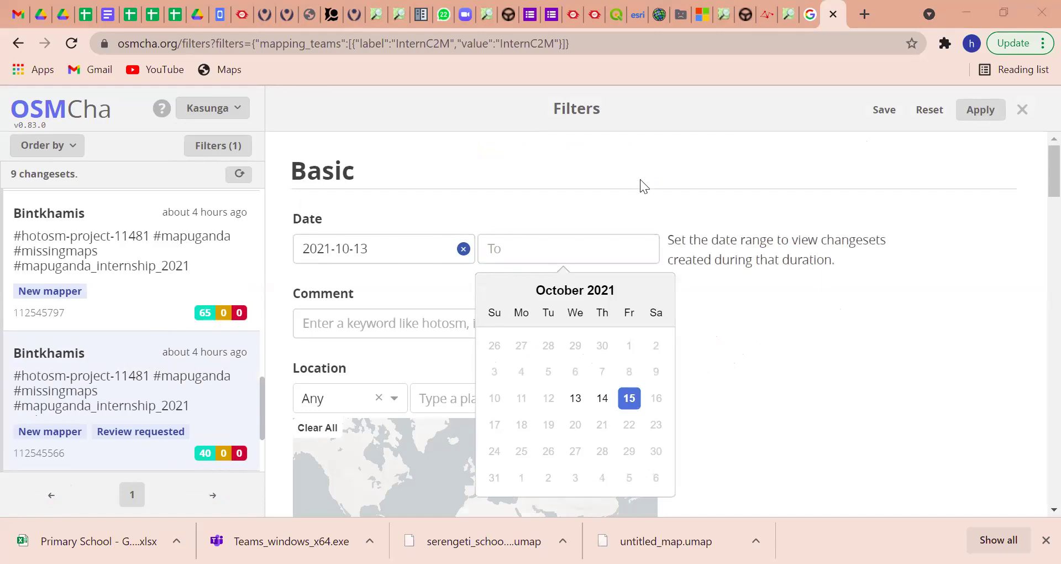
pyautogui.click(390, 344)
pyautogui.scroll(-2, 97, 409)
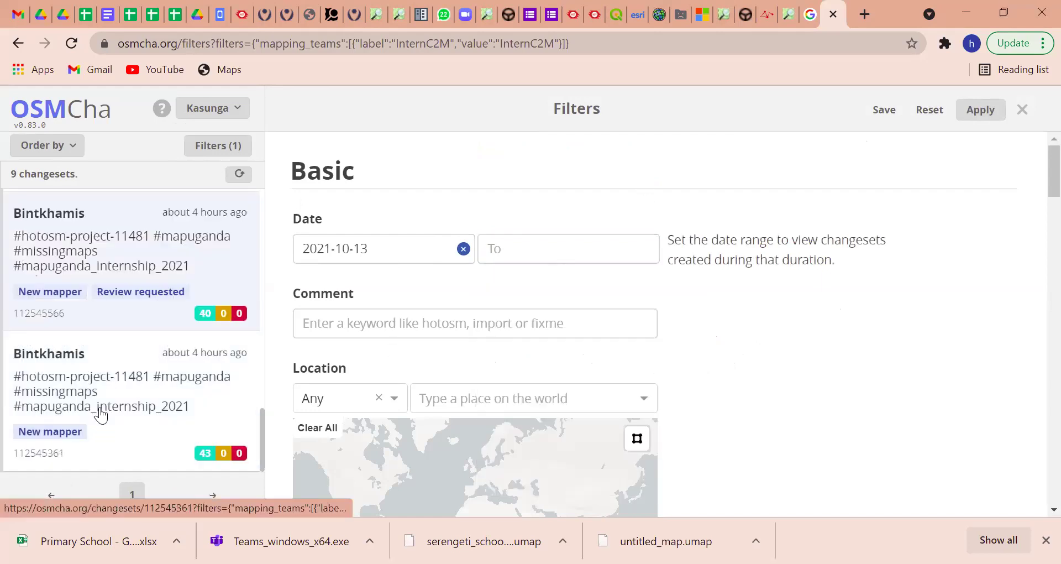
pyautogui.scroll(15, 99, 417)
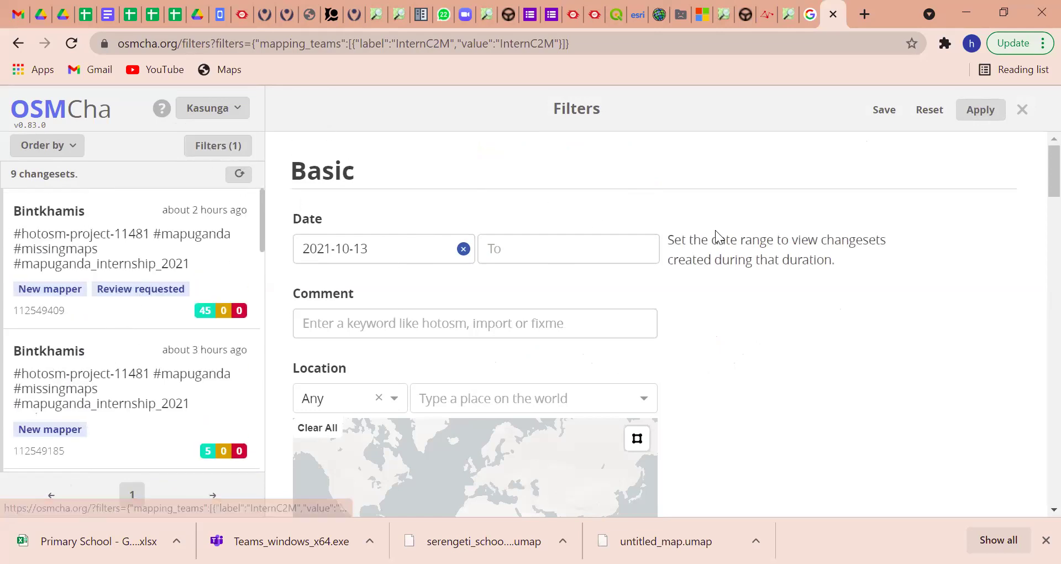
pyautogui.click(926, 111)
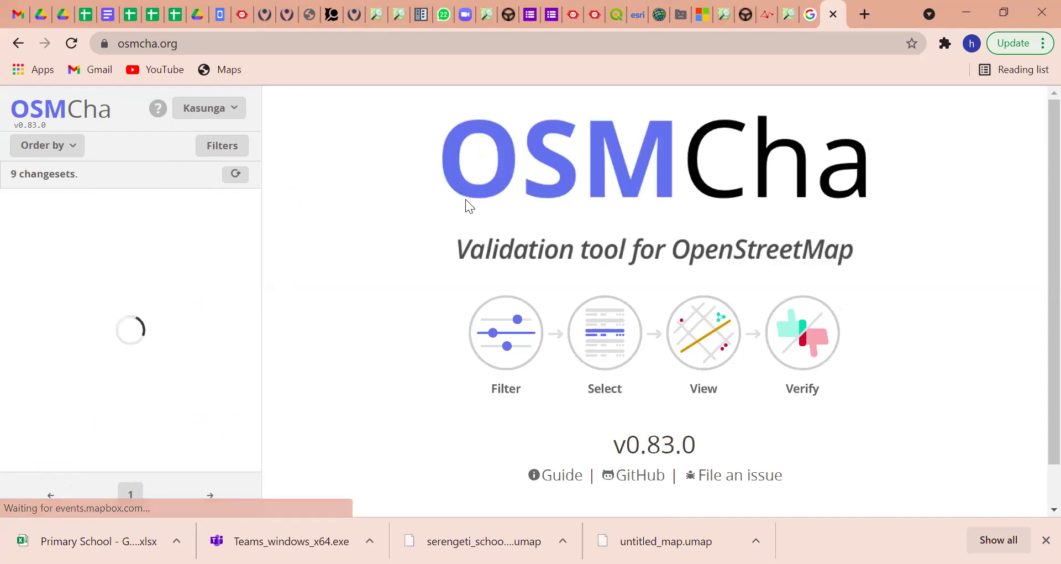
# Try entering a user name in the Users filter twice, discarding it each time.
pyautogui.click(226, 146)
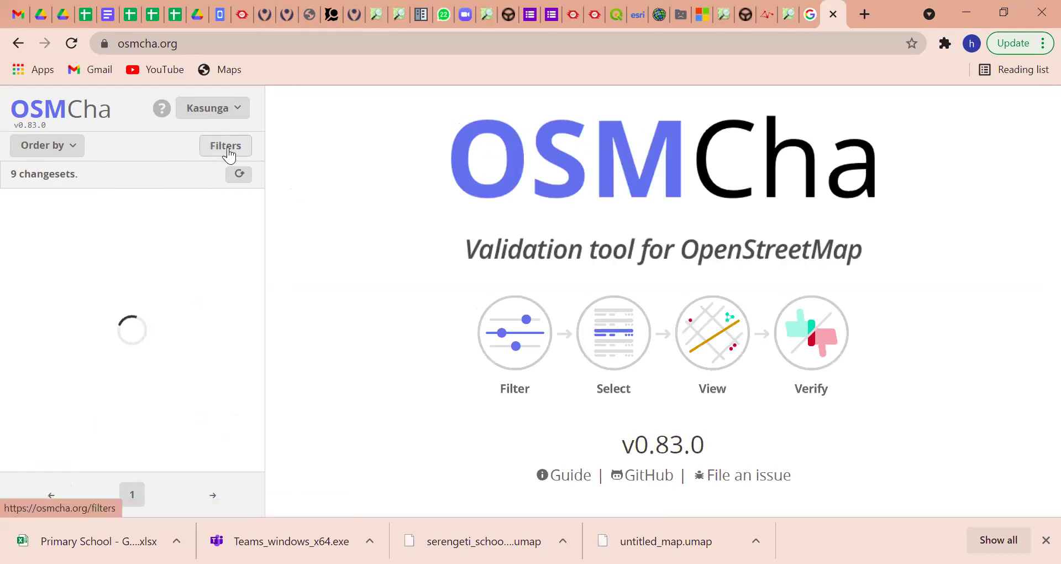
pyautogui.scroll(-20, 435, 270)
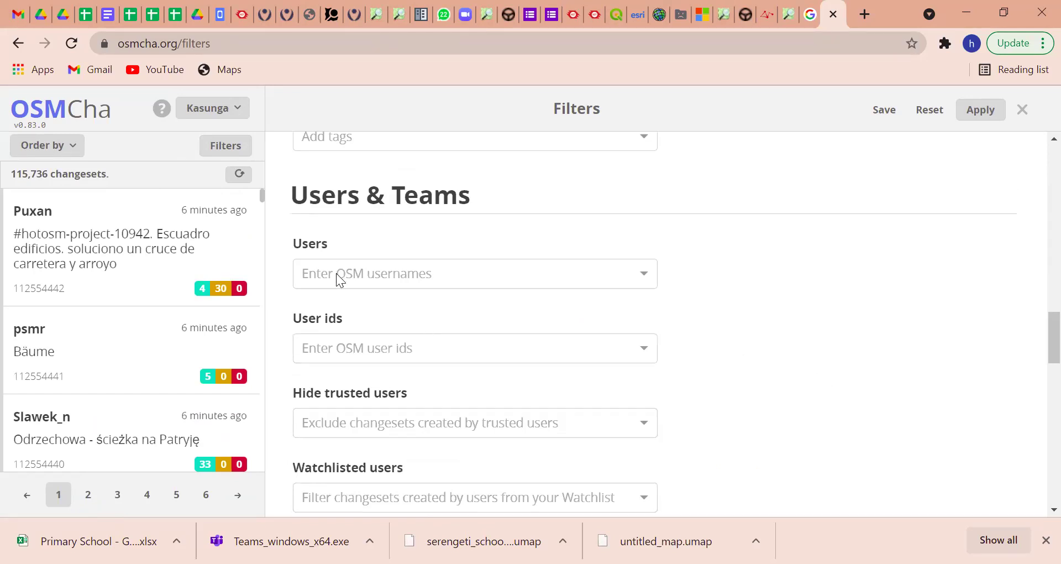
pyautogui.click(336, 273)
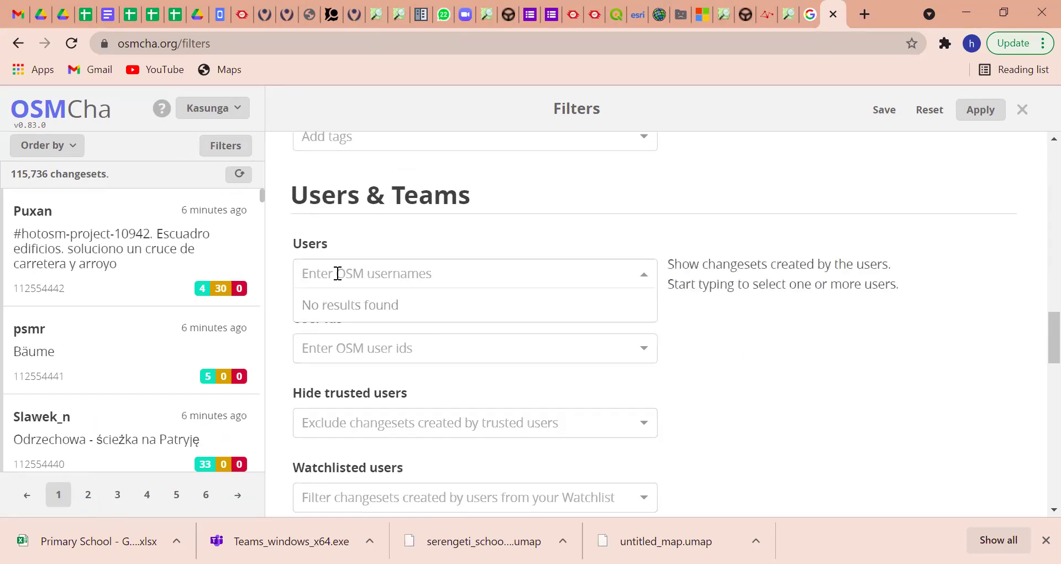
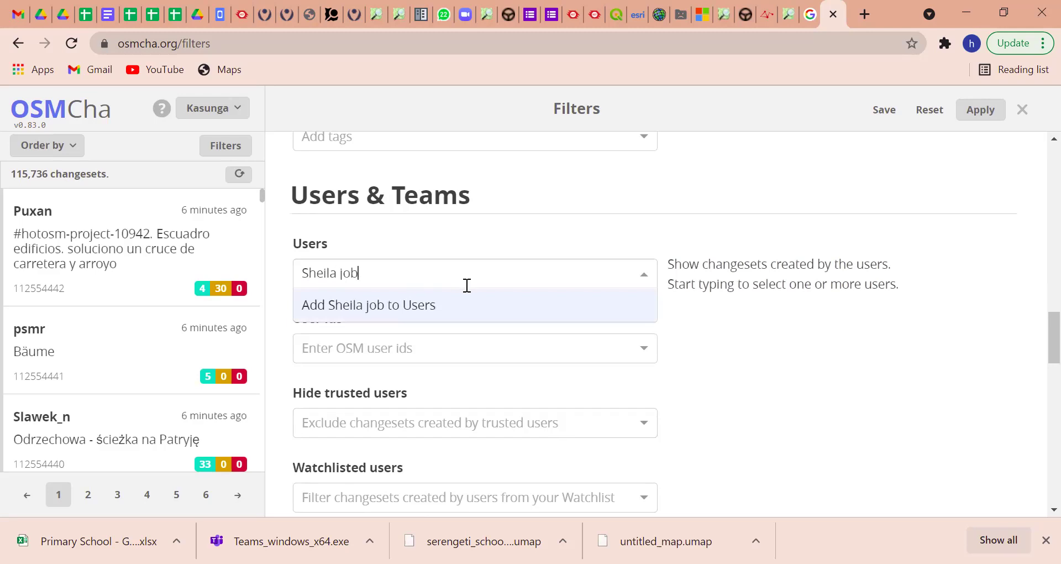
pyautogui.click(716, 405)
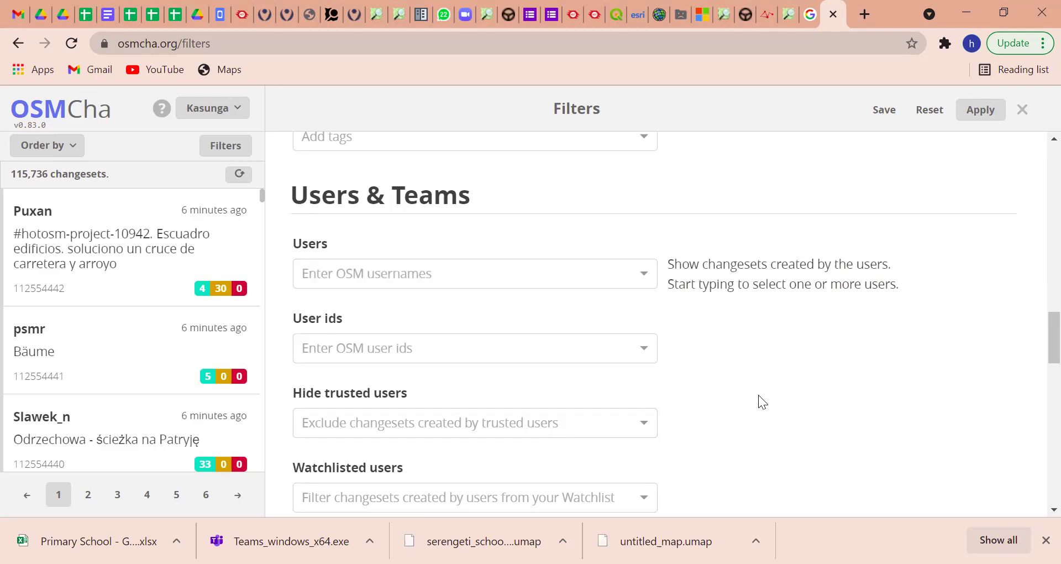
pyautogui.click(364, 265)
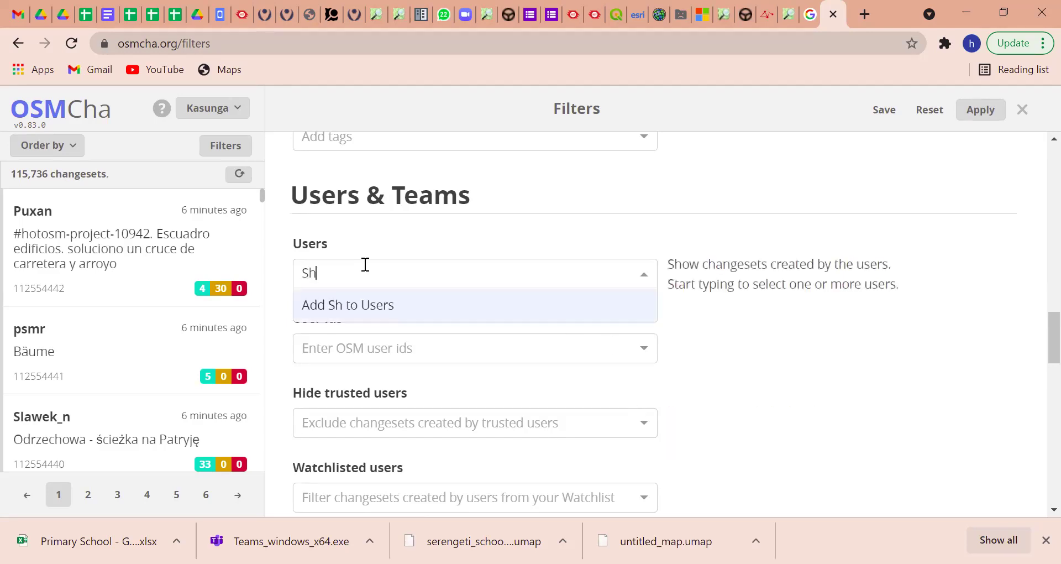
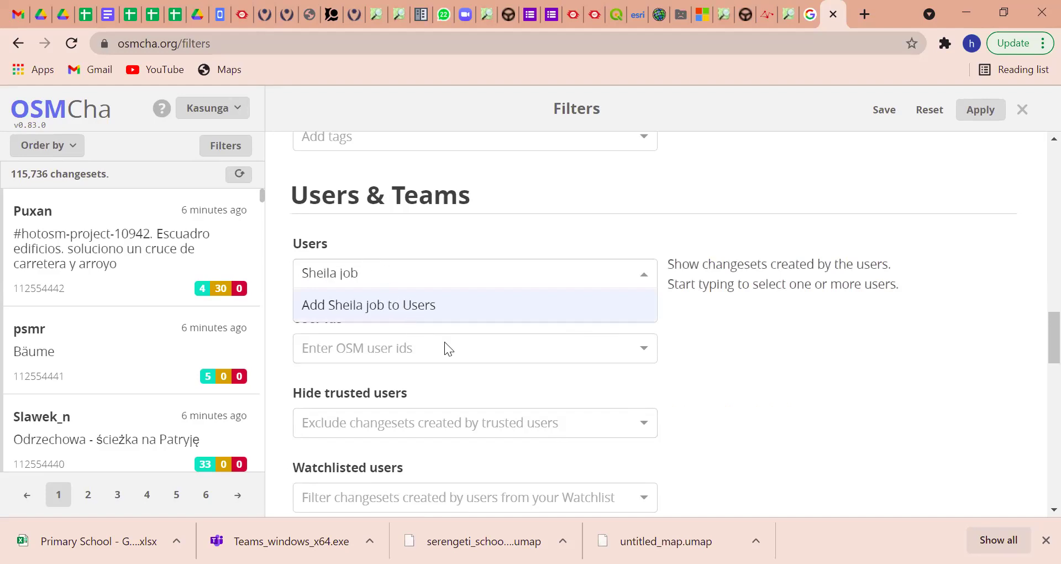
pyautogui.click(752, 386)
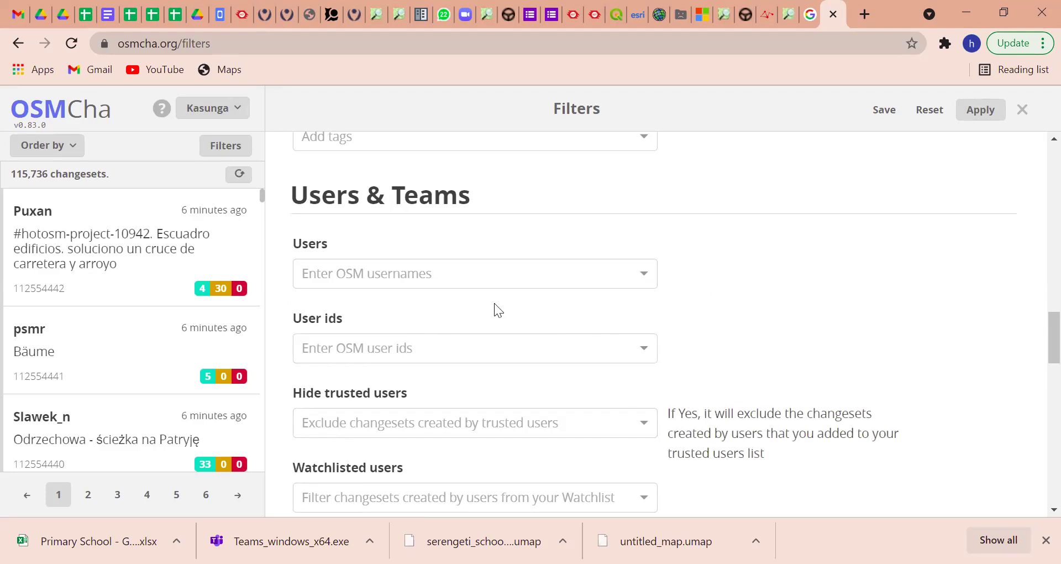
# Bring up the start-date calendar in the Basic filter section.
pyautogui.scroll(-5, 494, 303)
pyautogui.scroll(5, 494, 303)
pyautogui.scroll(10, 494, 302)
pyautogui.click(386, 248)
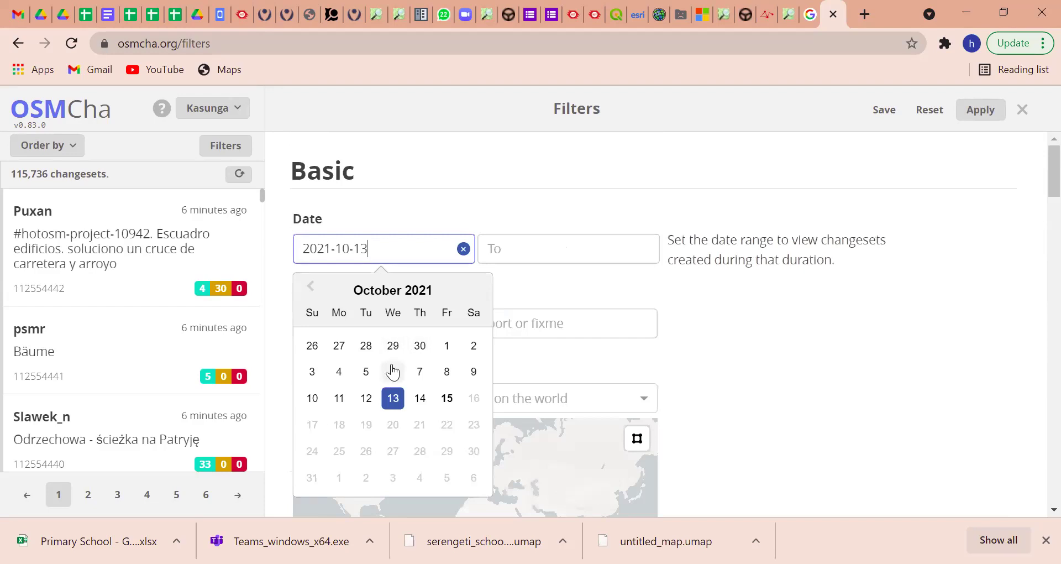
# Set the date range from 2021-09-30 to 2021-10-14.
pyautogui.click(420, 345)
pyautogui.click(495, 251)
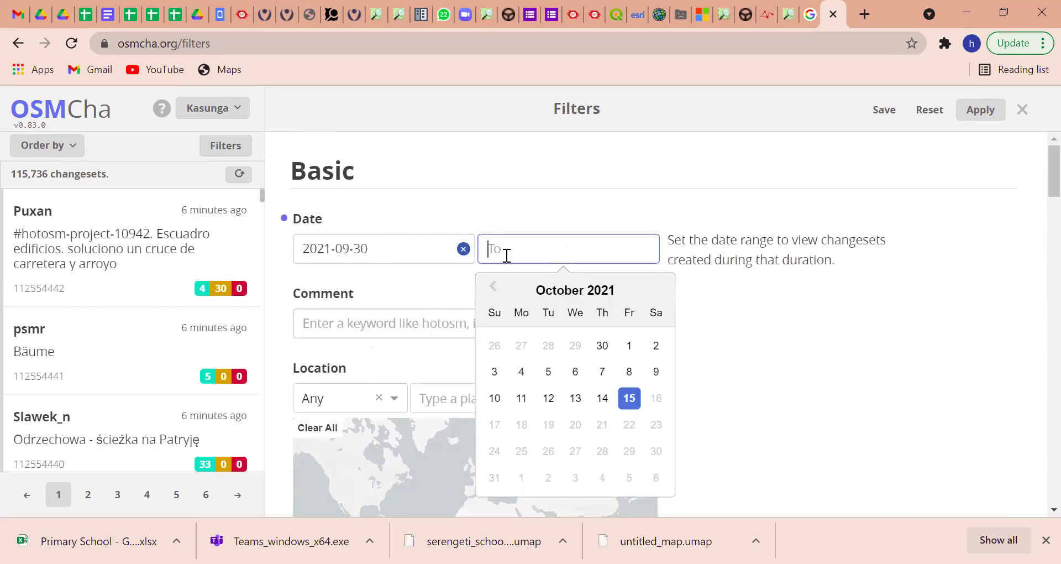
pyautogui.click(603, 401)
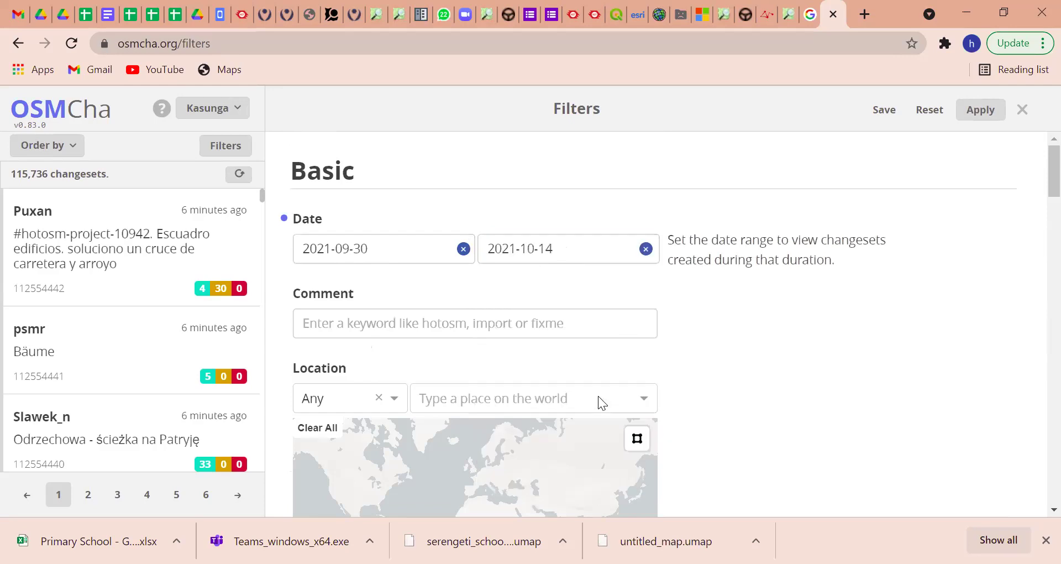
pyautogui.scroll(-15, 413, 340)
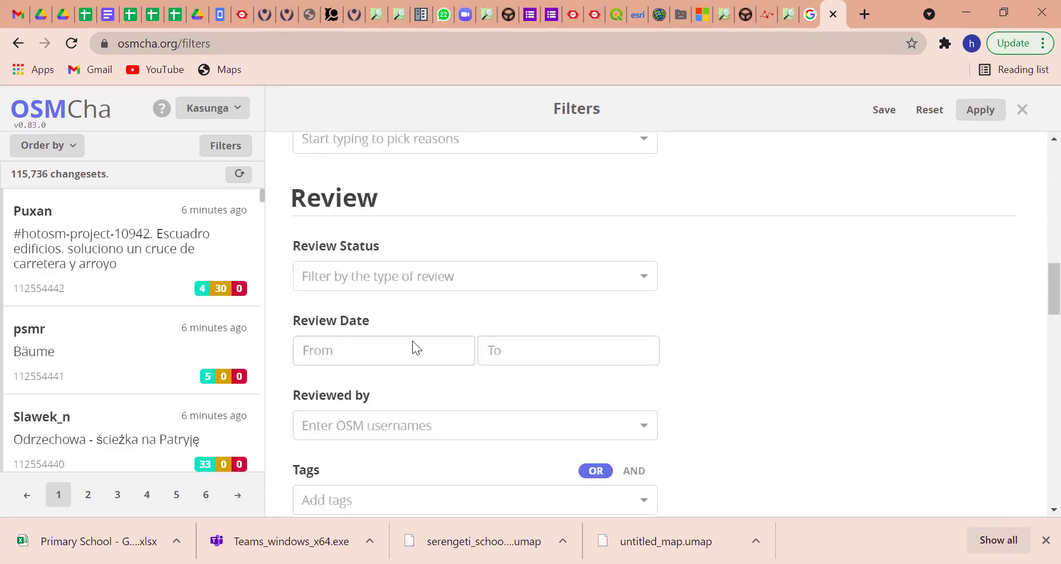
pyautogui.scroll(-3, 412, 340)
pyautogui.scroll(-3, 369, 293)
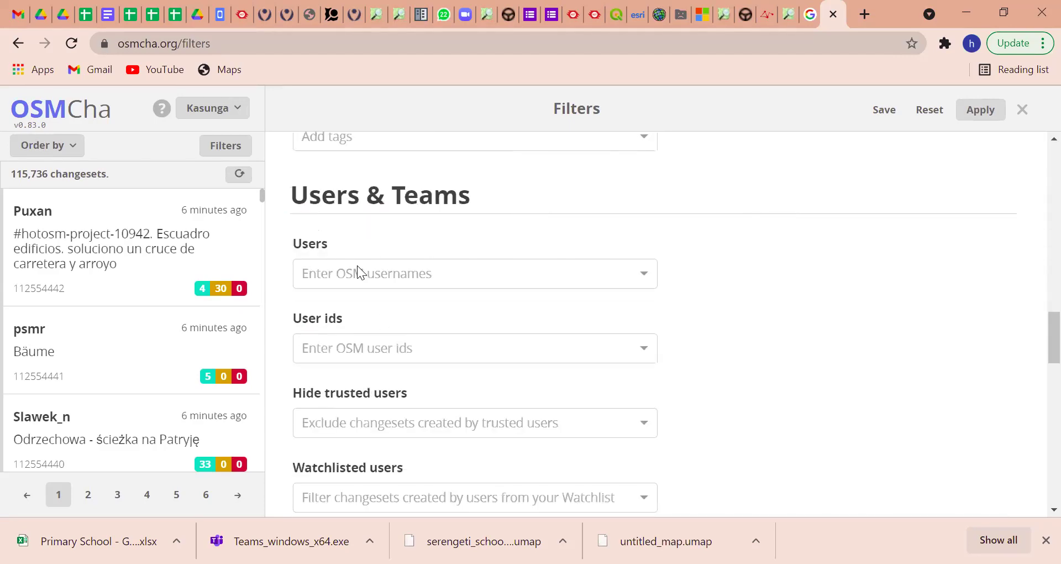
# Try a user name in the Users filter, then discard it, leaving Users empty.
pyautogui.click(643, 274)
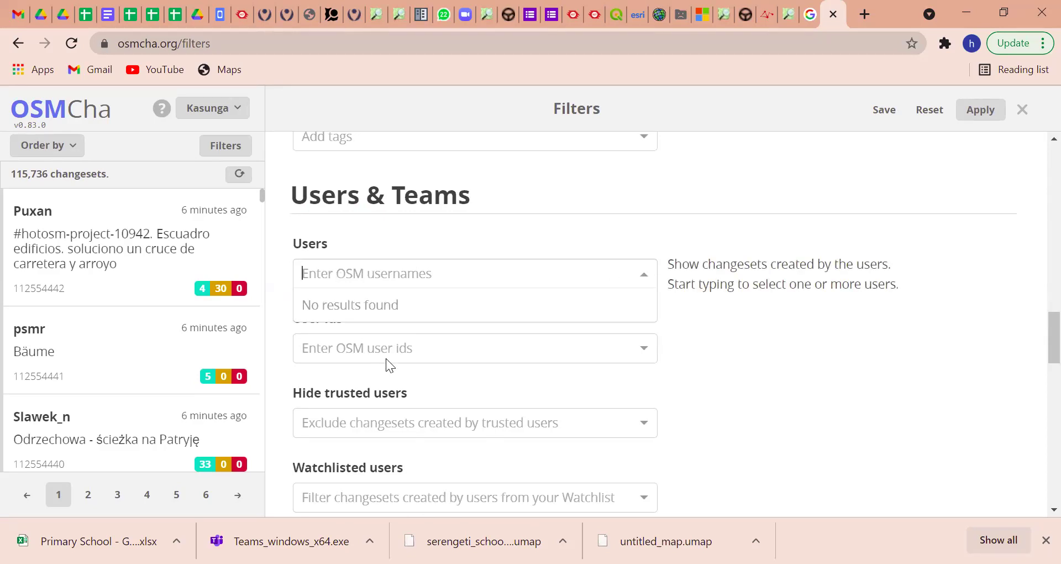
pyautogui.scroll(-2, 379, 359)
pyautogui.click(381, 275)
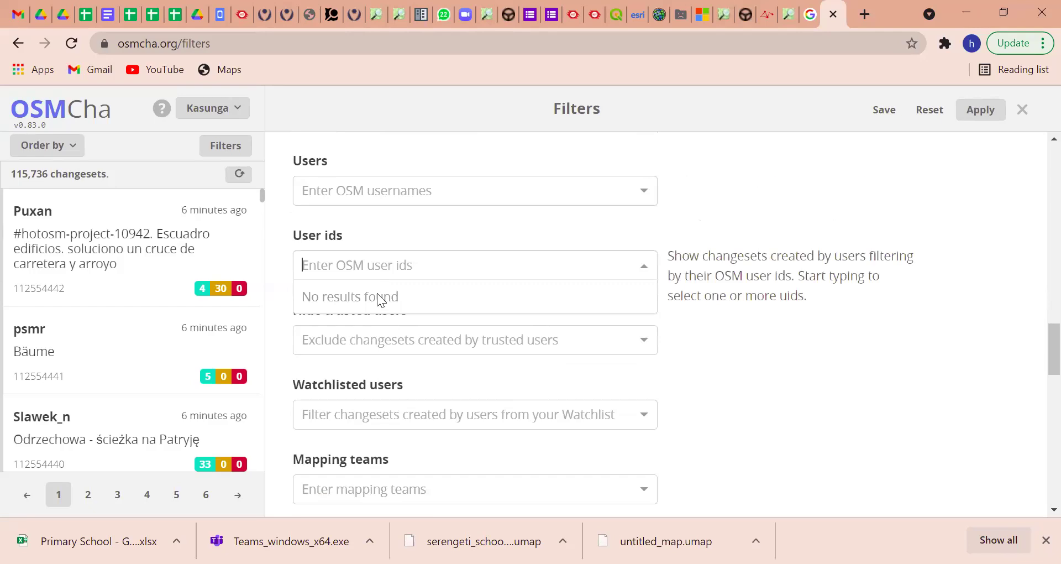
pyautogui.click(912, 395)
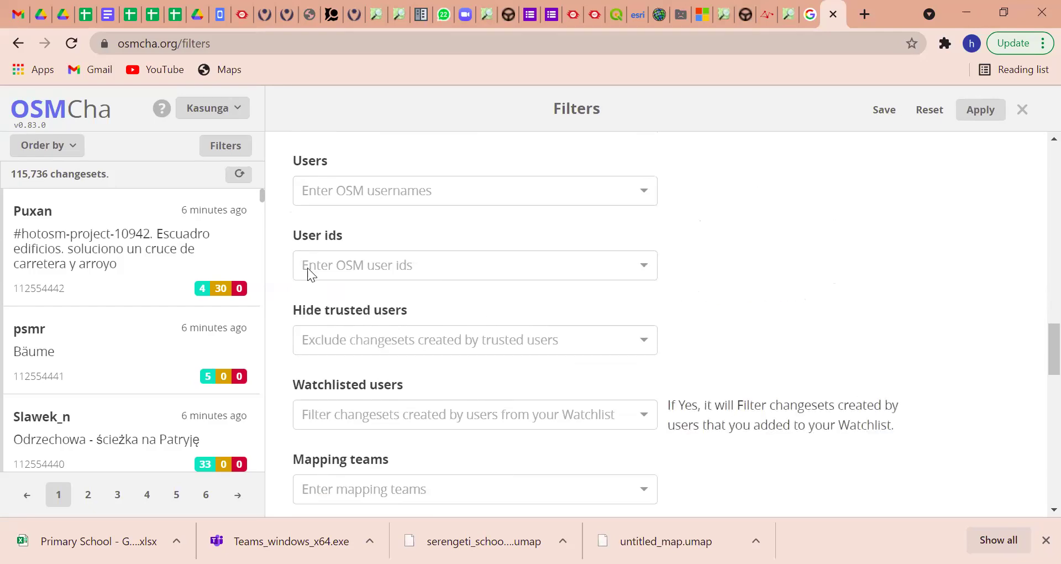
pyautogui.click(334, 189)
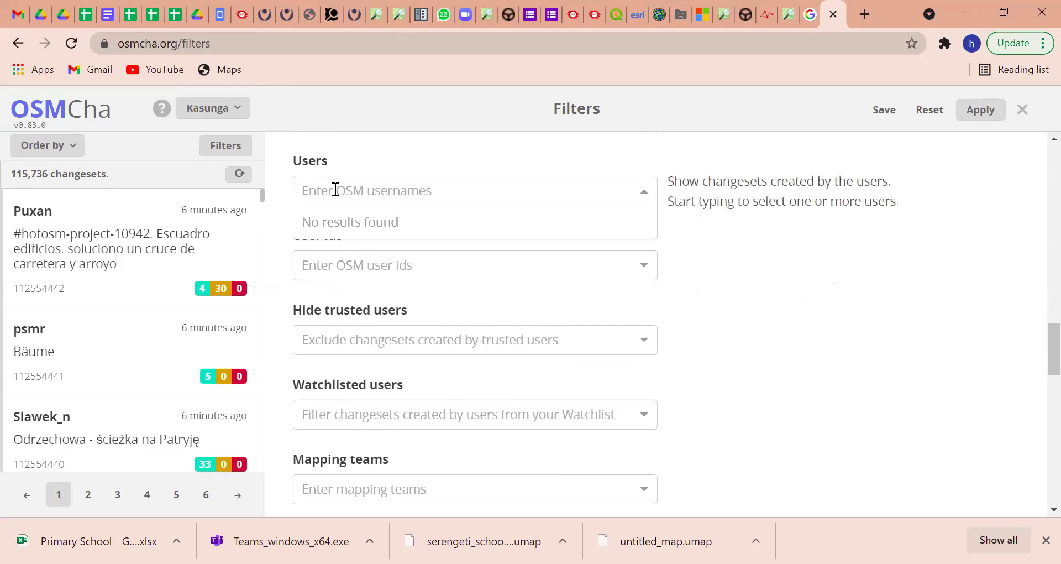
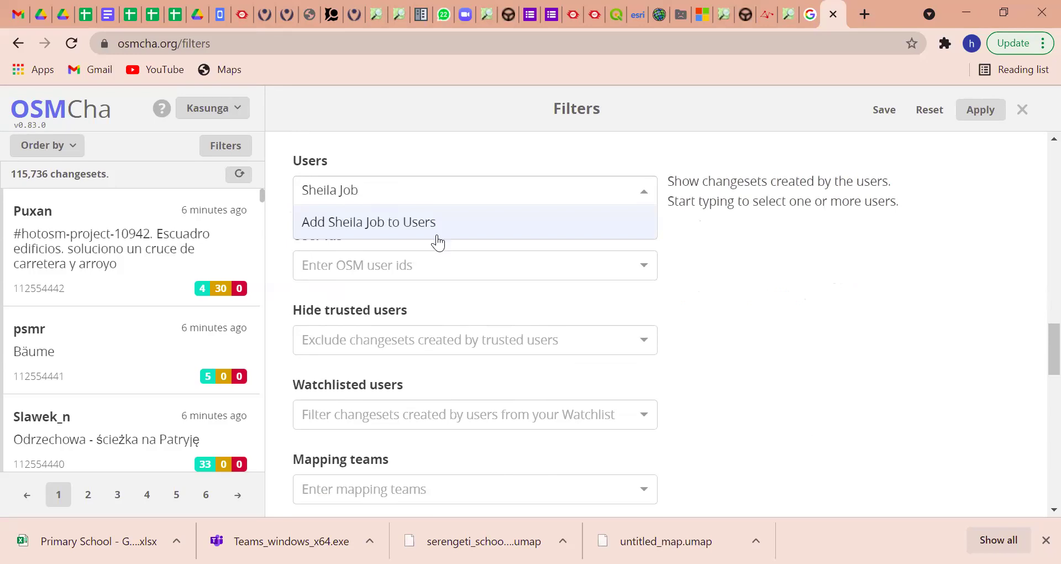
pyautogui.click(776, 264)
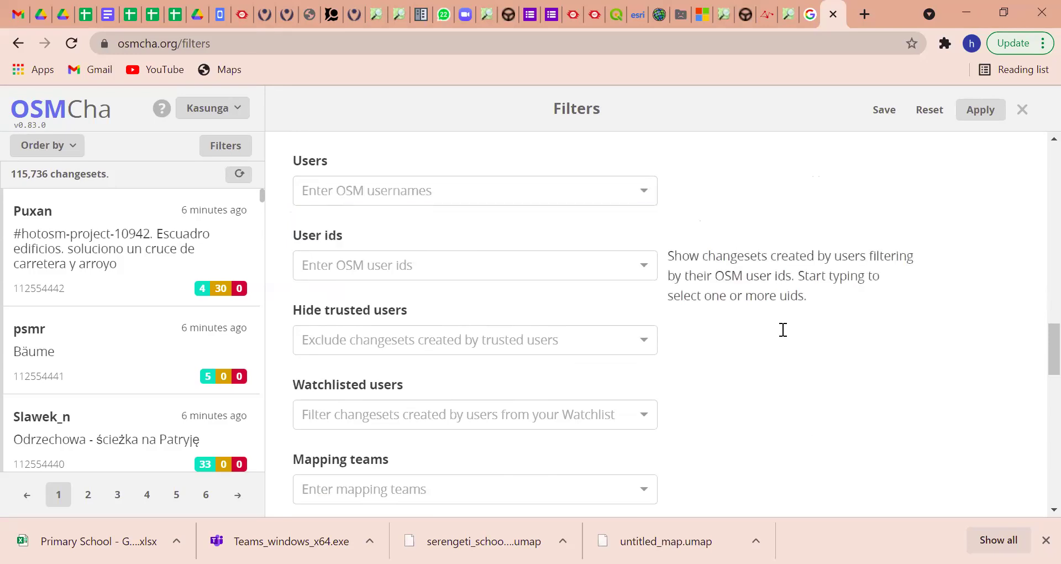
pyautogui.scroll(-15, 772, 333)
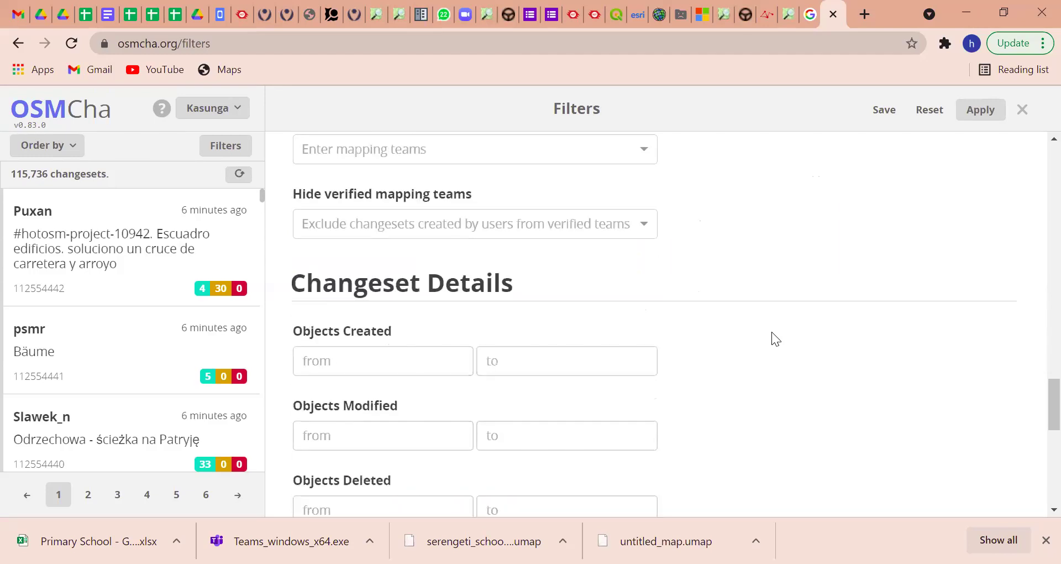
pyautogui.scroll(15, 771, 331)
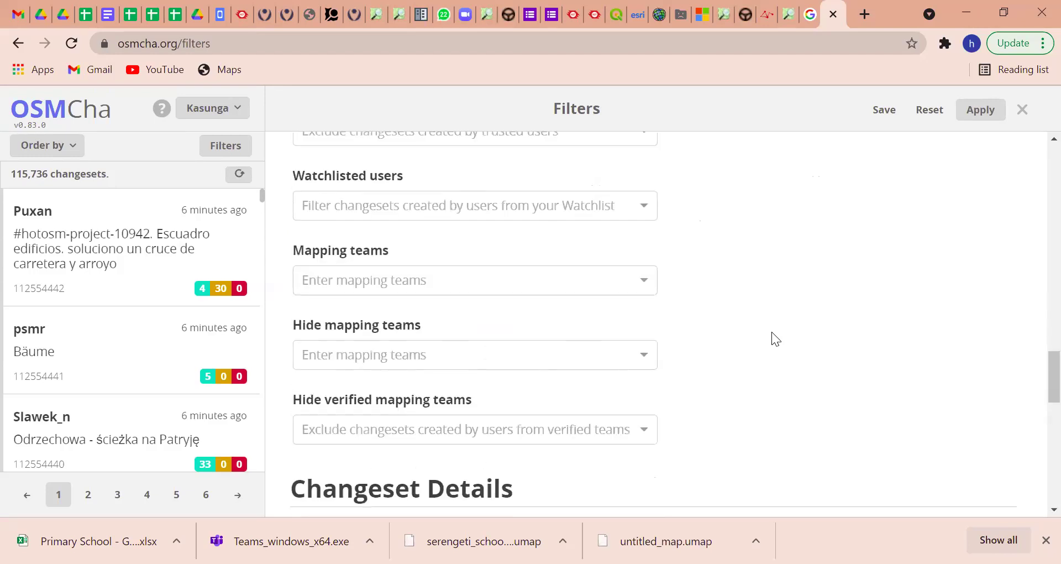
pyautogui.scroll(5, 771, 332)
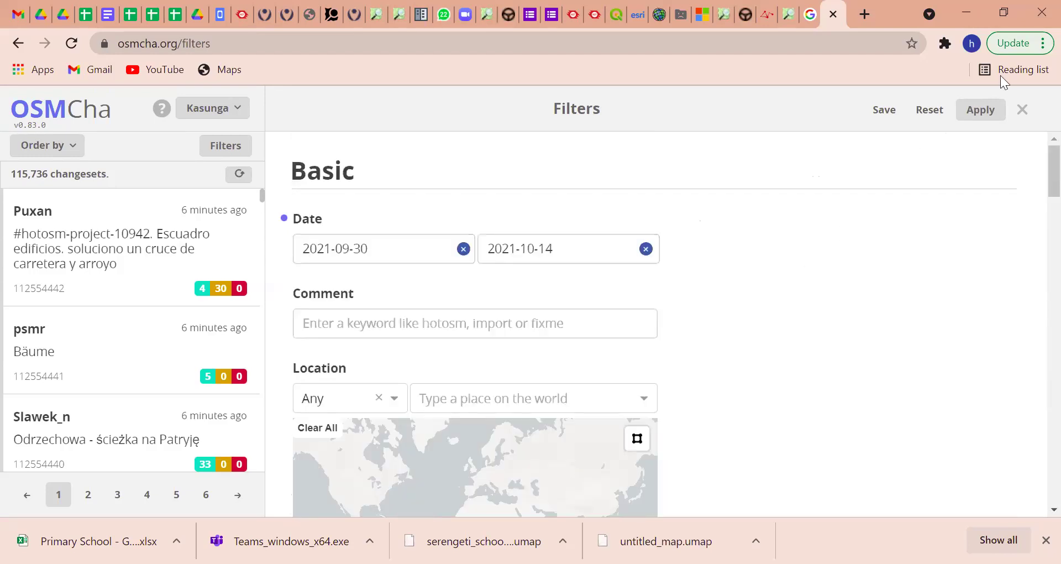
# Apply the date filter and order changesets by Descending Date.
pyautogui.click(982, 112)
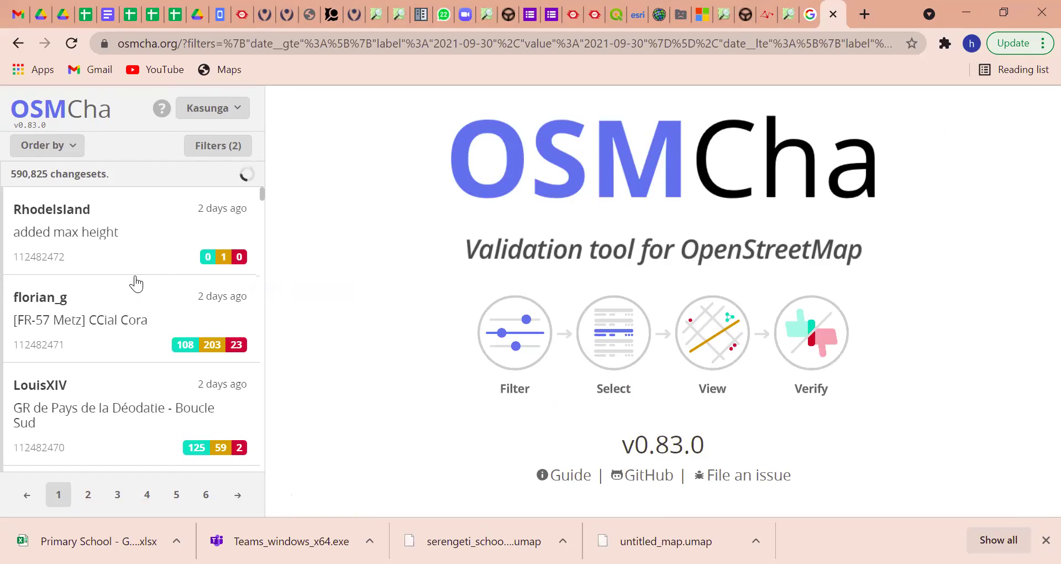
pyautogui.scroll(-5, 136, 284)
pyautogui.scroll(5, 133, 280)
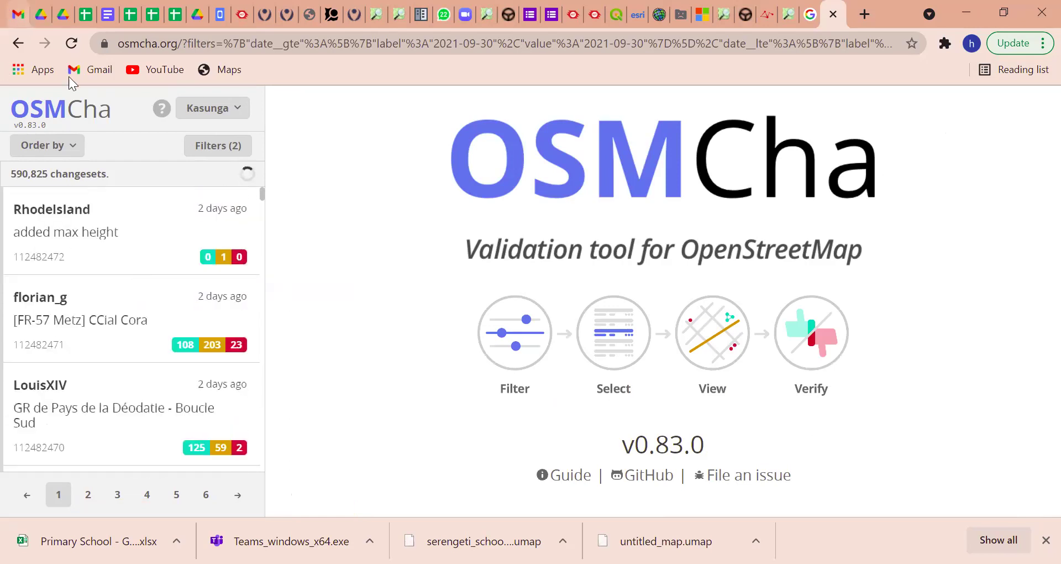
pyautogui.click(56, 146)
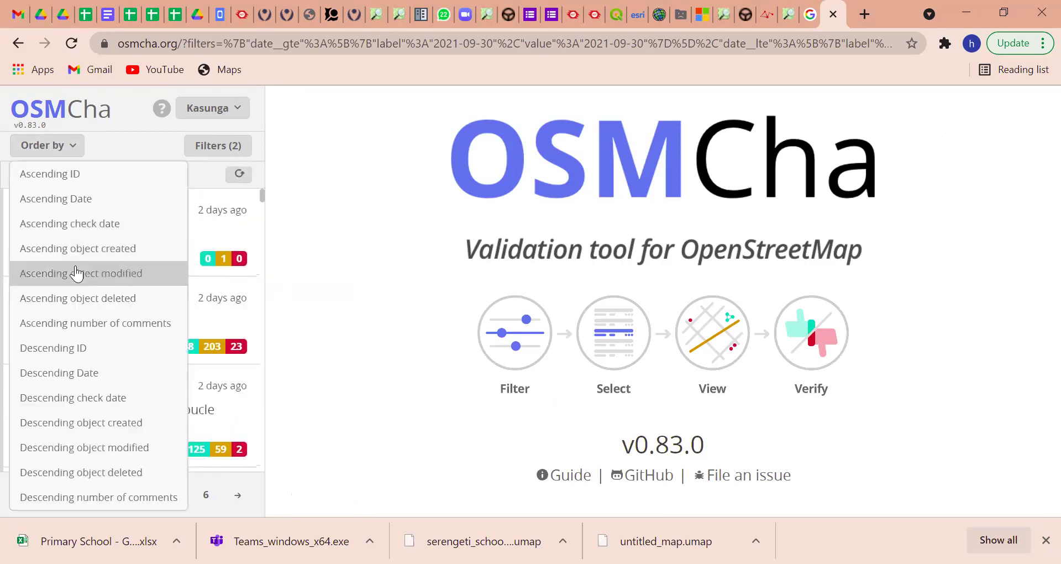
pyautogui.click(61, 374)
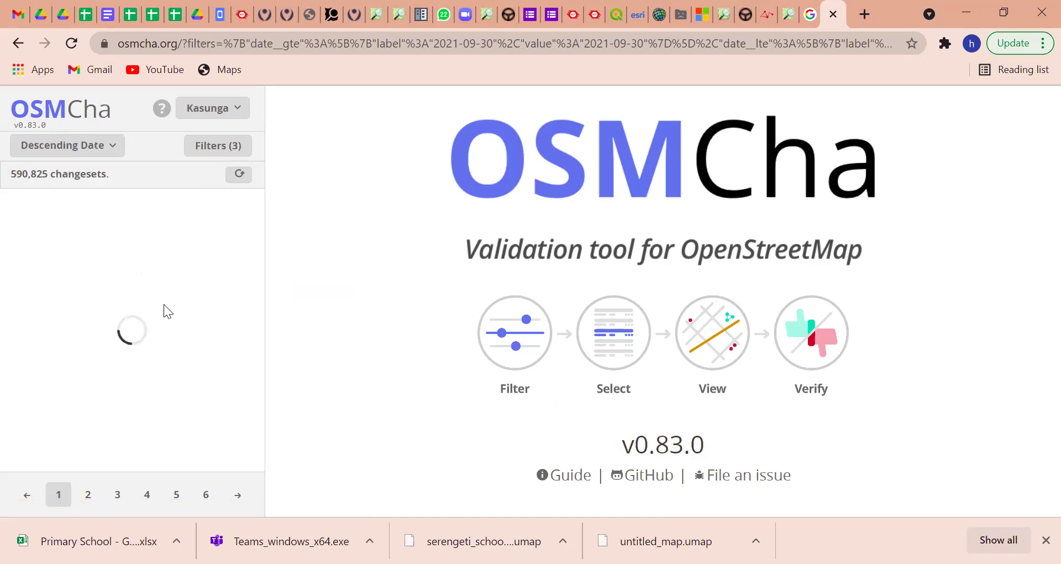
# Page through the changeset results to pages 2 and 3.
pyautogui.scroll(-10, 131, 232)
pyautogui.scroll(-15, 134, 268)
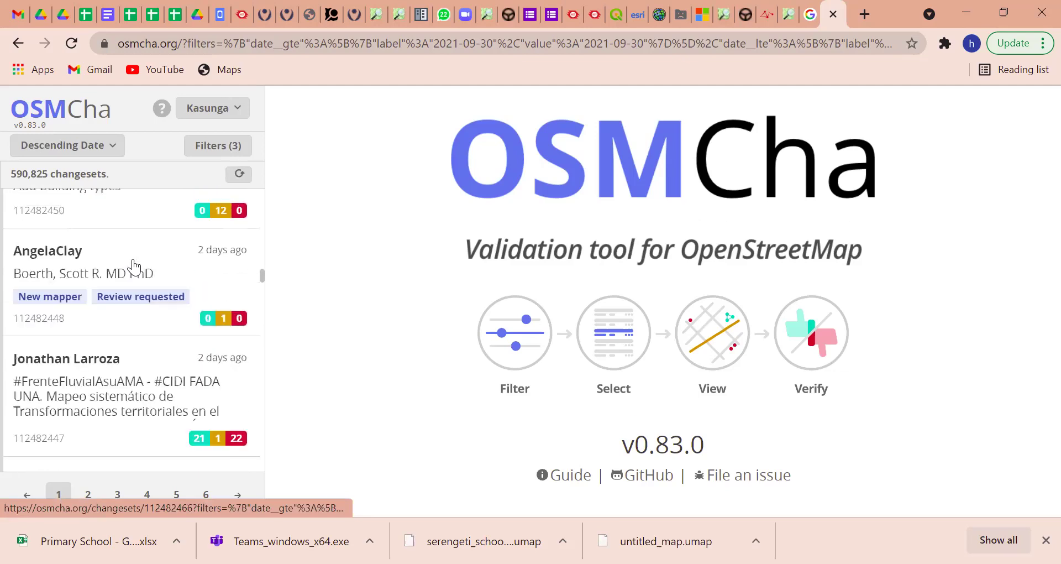
pyautogui.scroll(-10, 132, 271)
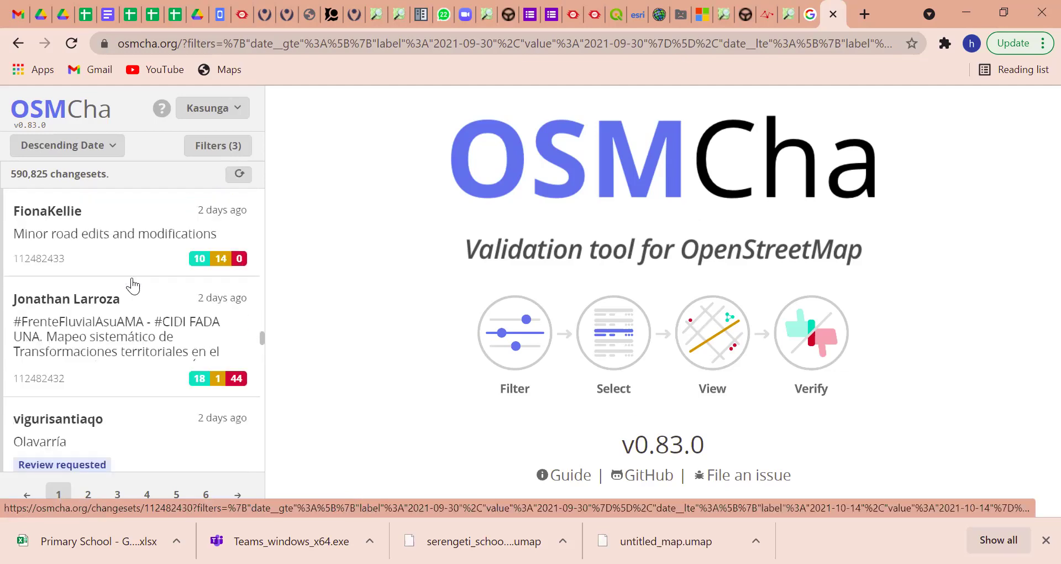
pyautogui.scroll(-12, 133, 286)
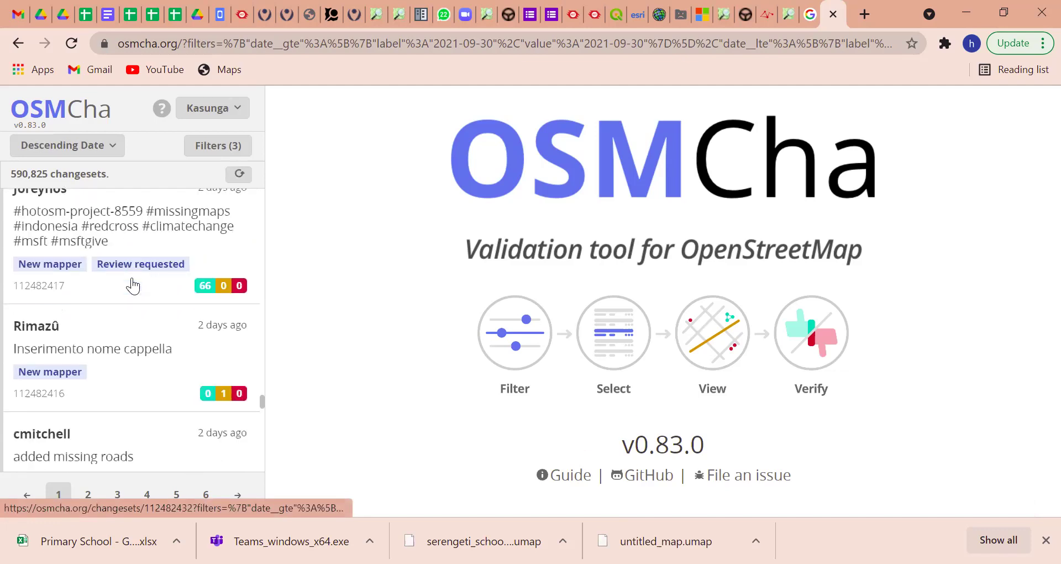
pyautogui.scroll(-10, 132, 286)
pyautogui.scroll(-8, 133, 286)
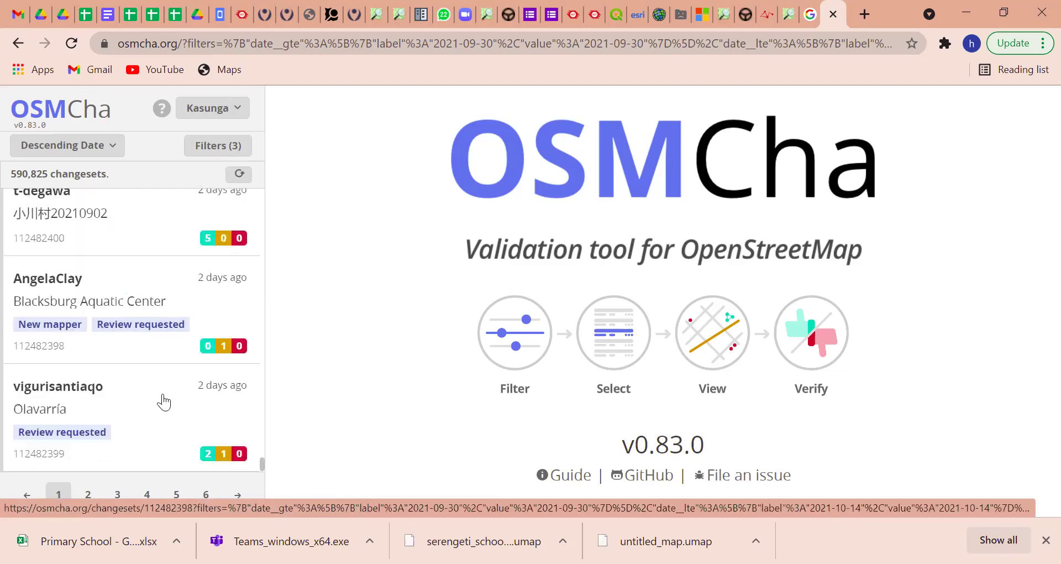
pyautogui.click(87, 494)
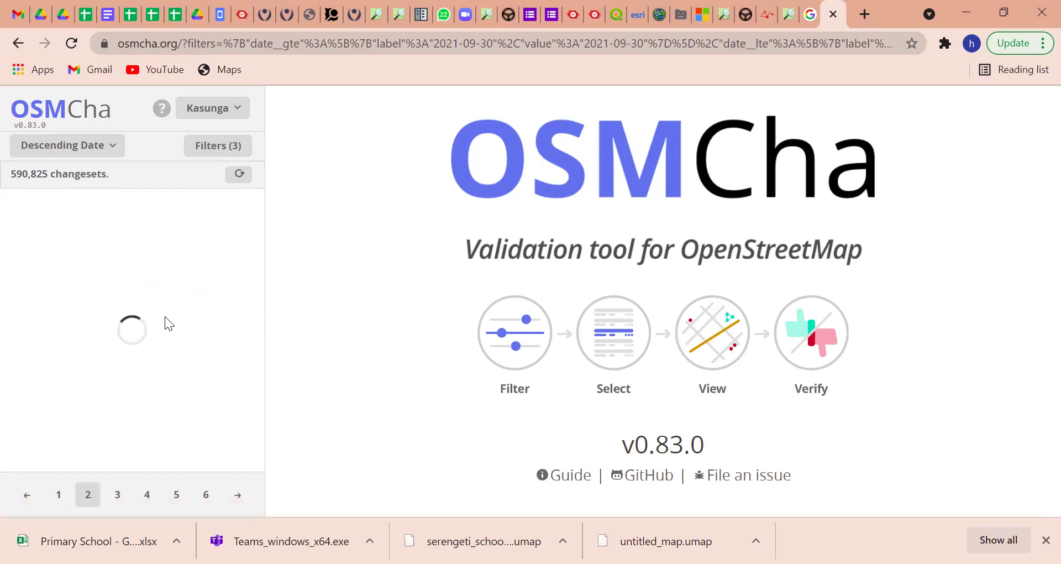
pyautogui.scroll(-5, 108, 299)
pyautogui.scroll(-20, 109, 318)
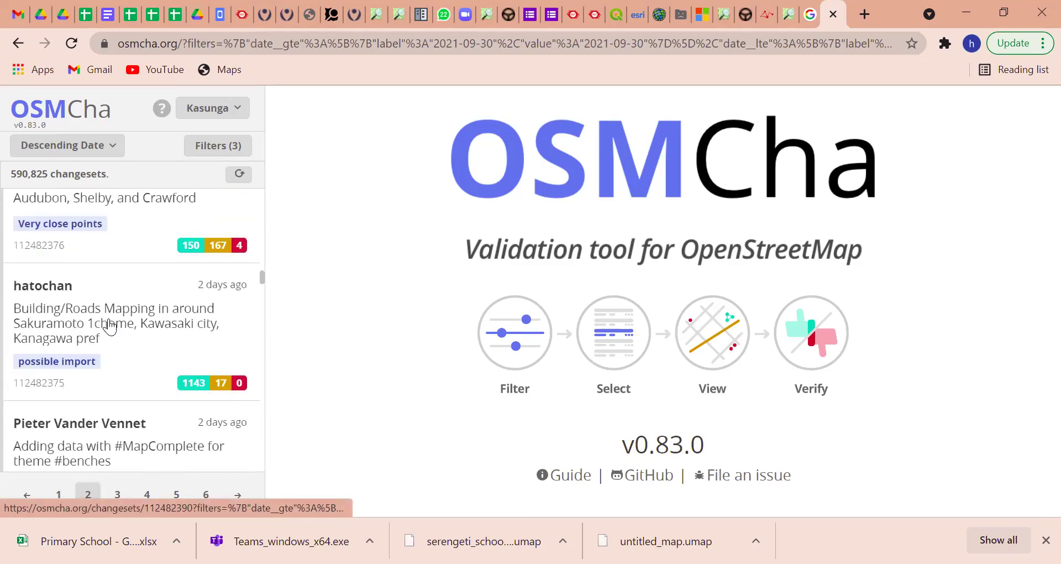
pyautogui.scroll(-15, 110, 326)
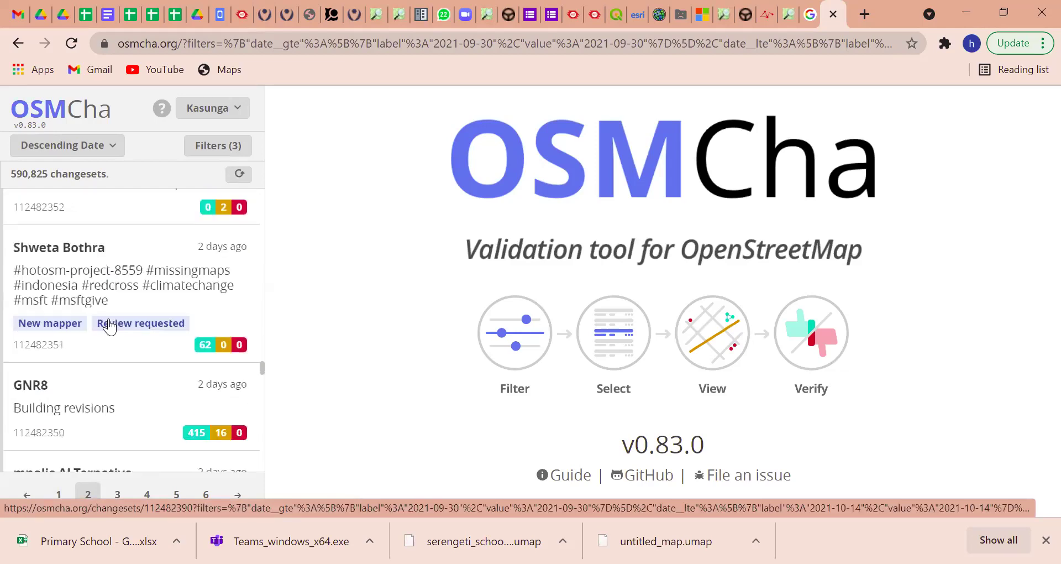
pyautogui.scroll(-5, 110, 332)
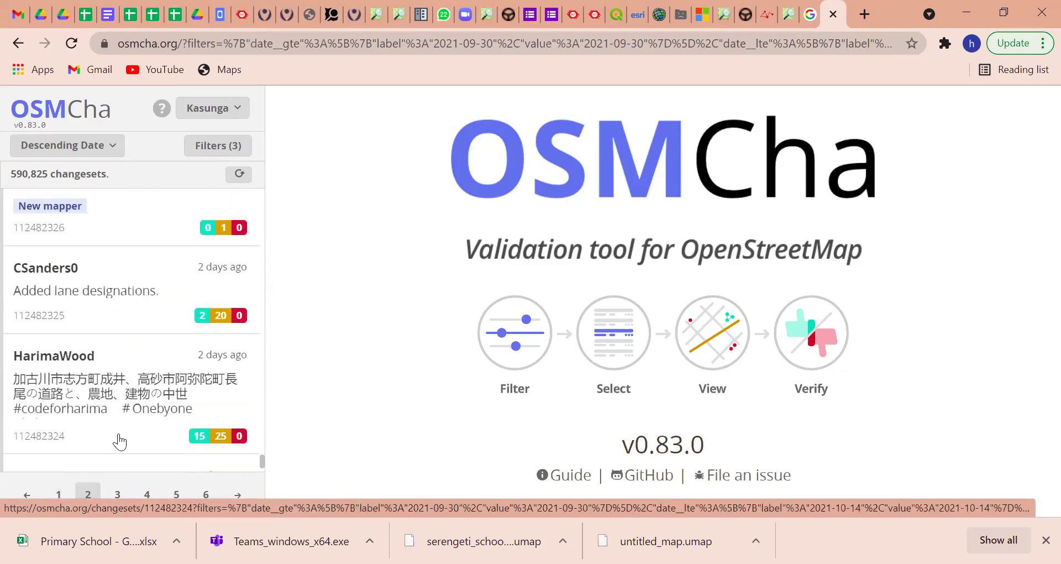
pyautogui.click(116, 494)
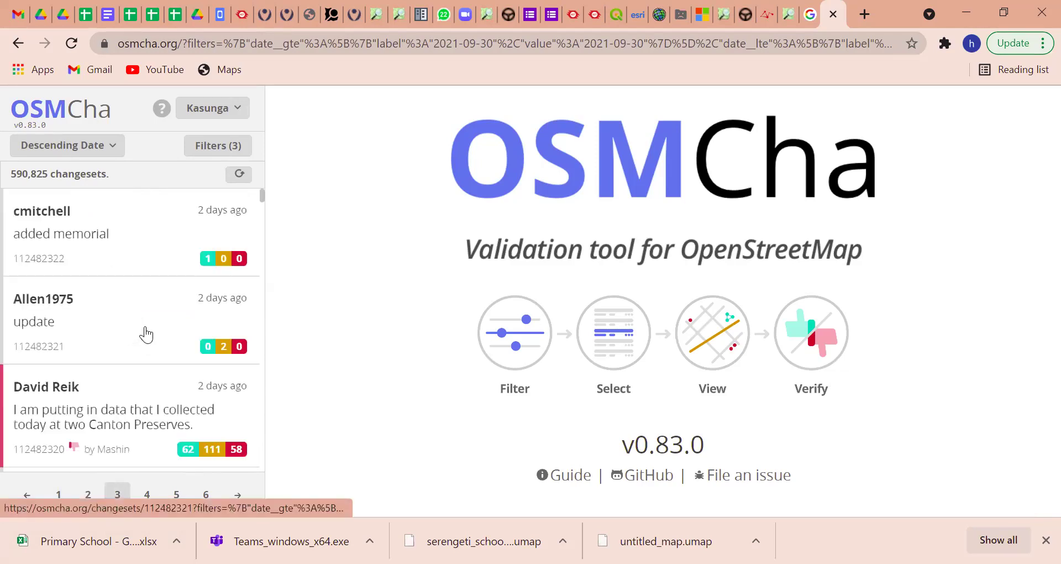
pyautogui.scroll(-5, 143, 326)
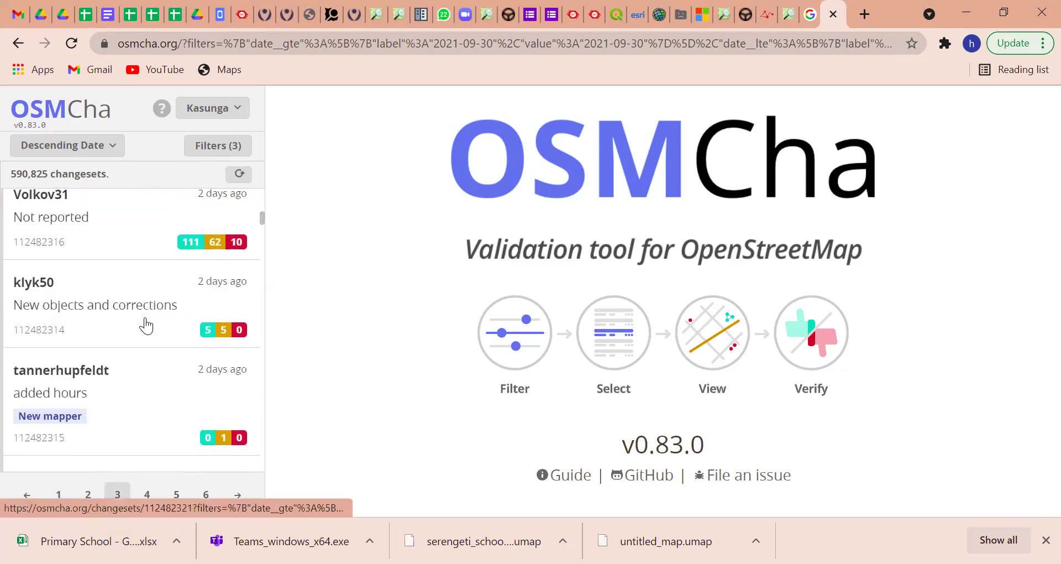
pyautogui.click(212, 108)
# Filter InternC2M team changesets to 2021-10-06 through 2021-10-14 and apply.
pyautogui.click(236, 259)
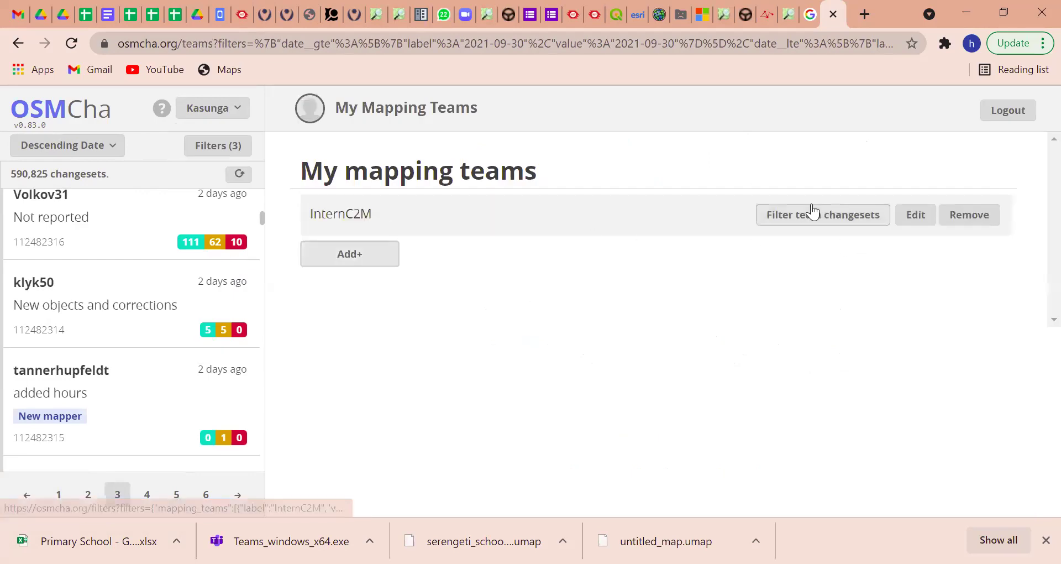
pyautogui.click(812, 212)
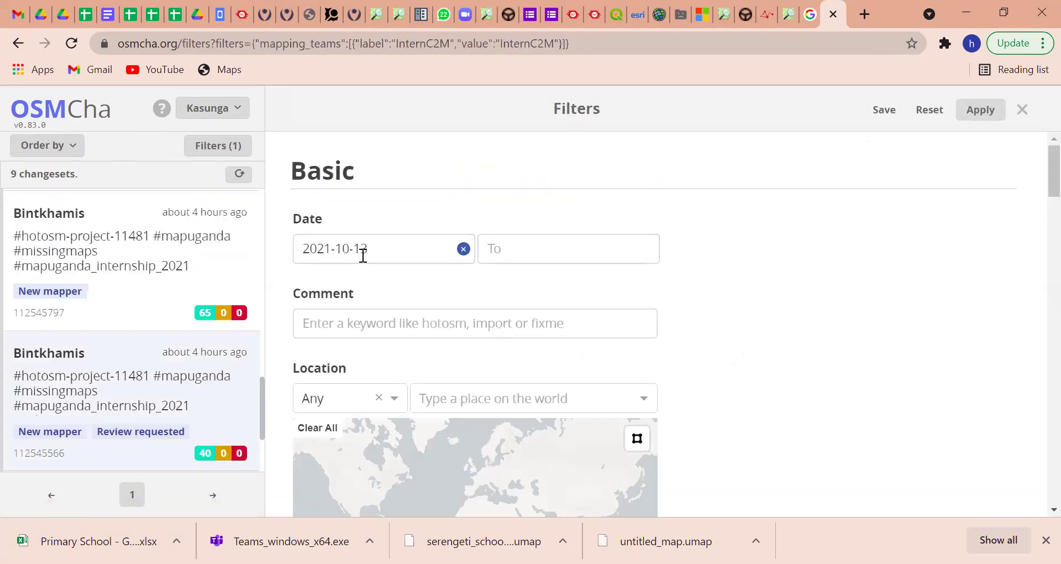
pyautogui.click(384, 248)
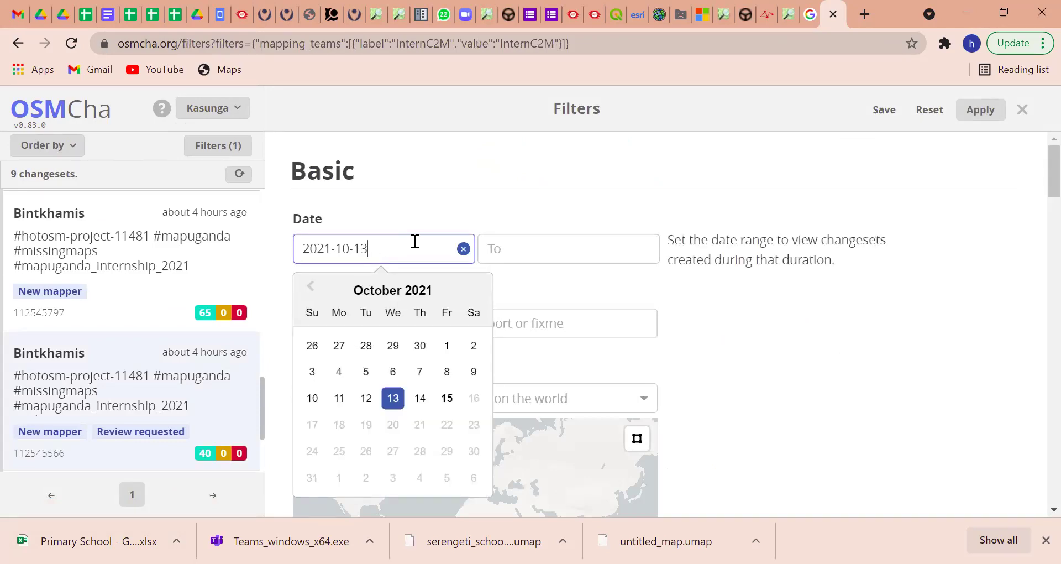
pyautogui.press('BackSpace')
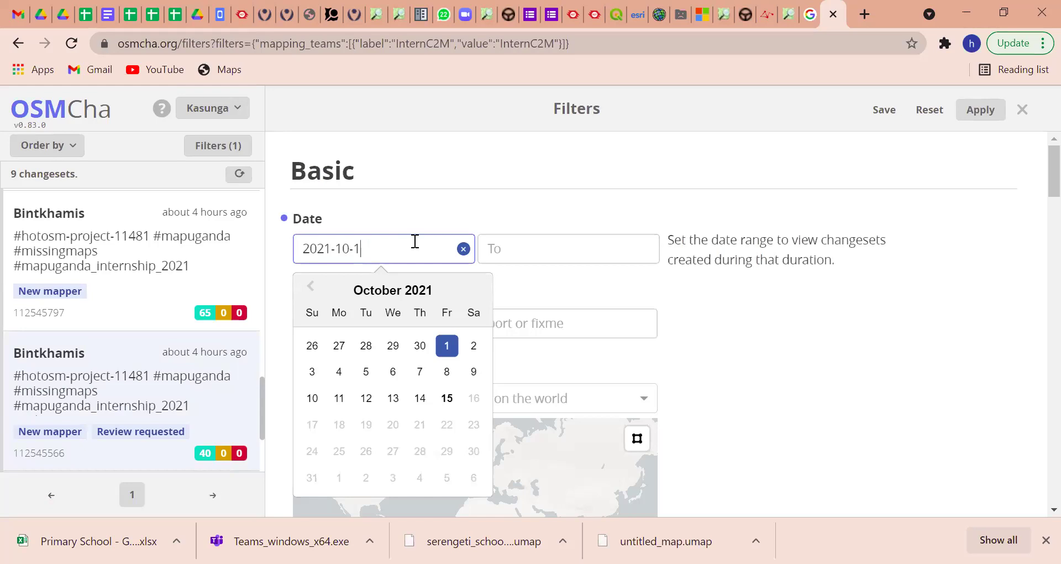
pyautogui.click(393, 371)
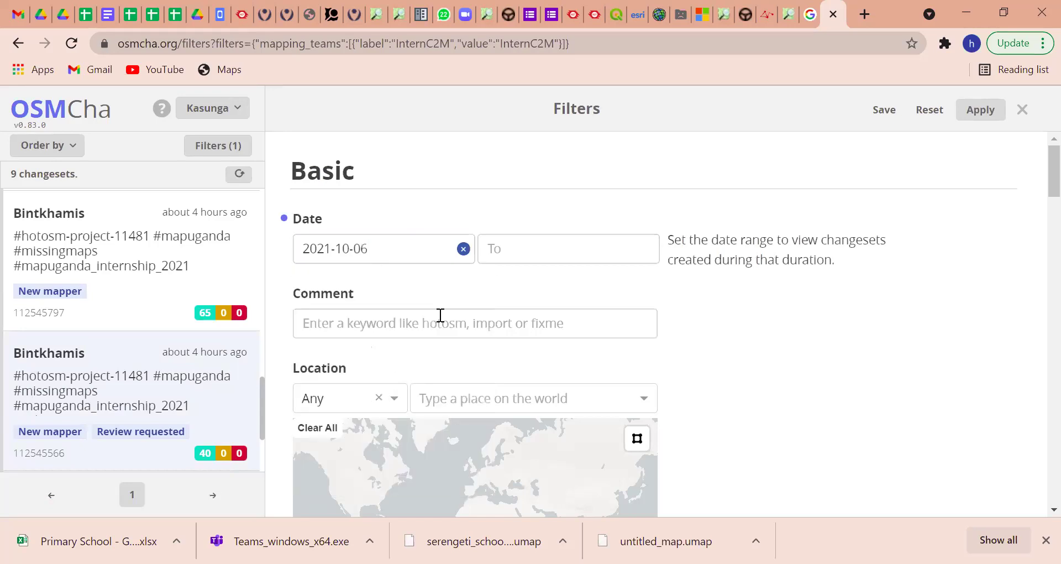
pyautogui.click(533, 249)
pyautogui.click(603, 399)
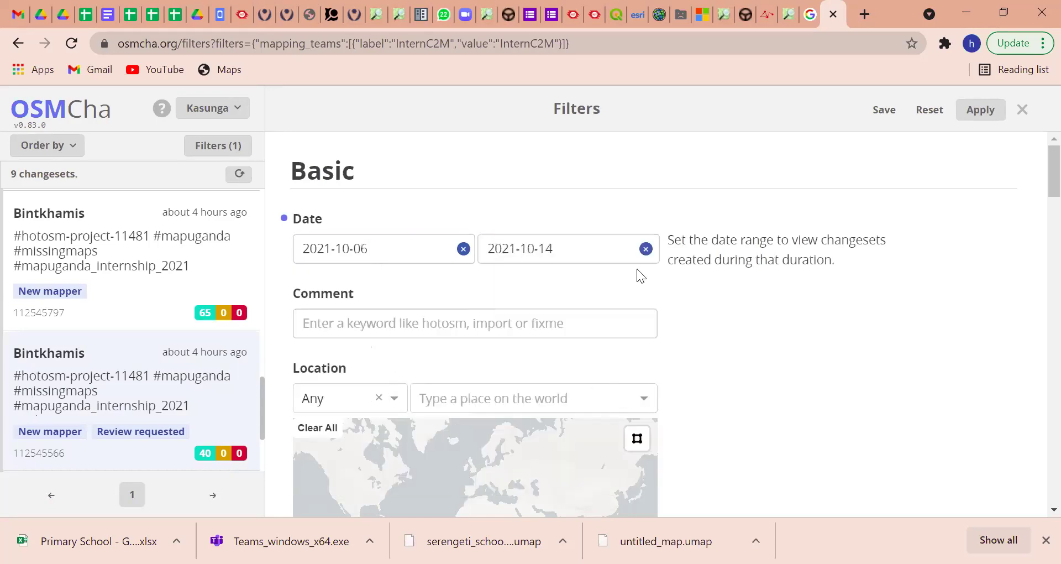
pyautogui.click(979, 110)
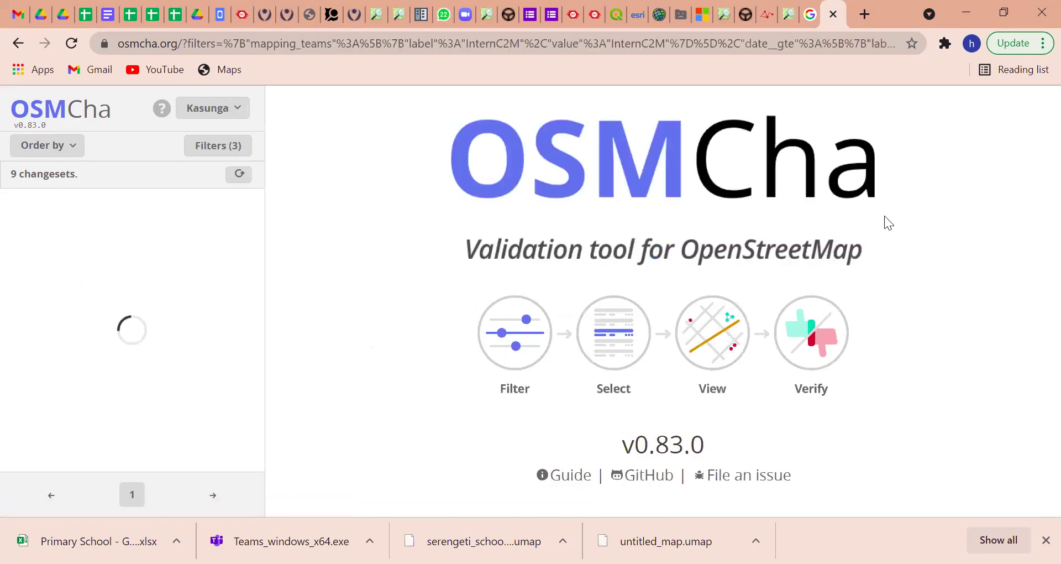
# Reset all OSMCha filters and apply only a 15 October 2021 end date, giving 115,816 changesets.
pyautogui.click(239, 175)
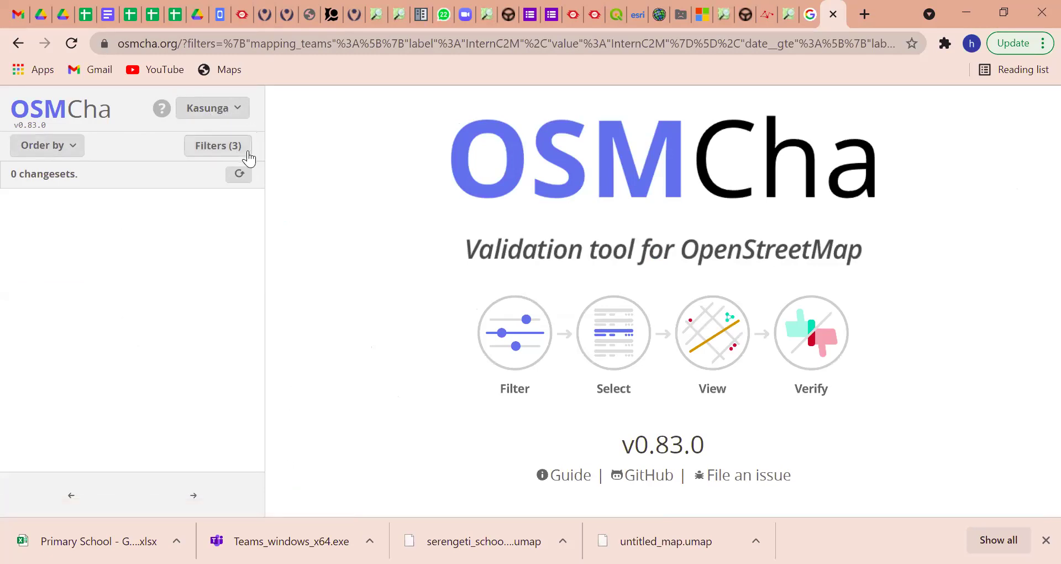
pyautogui.click(217, 145)
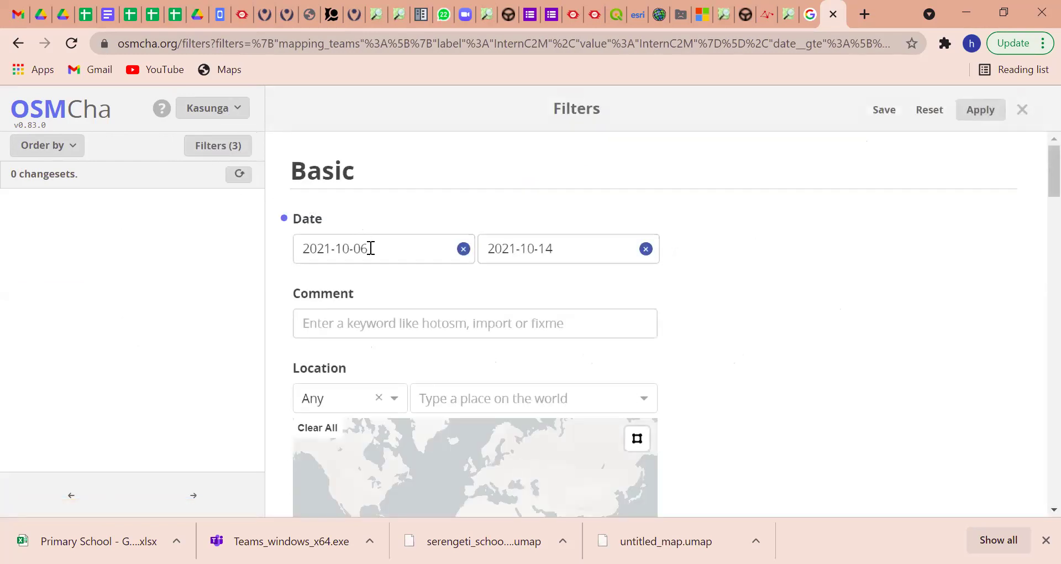
pyautogui.click(370, 248)
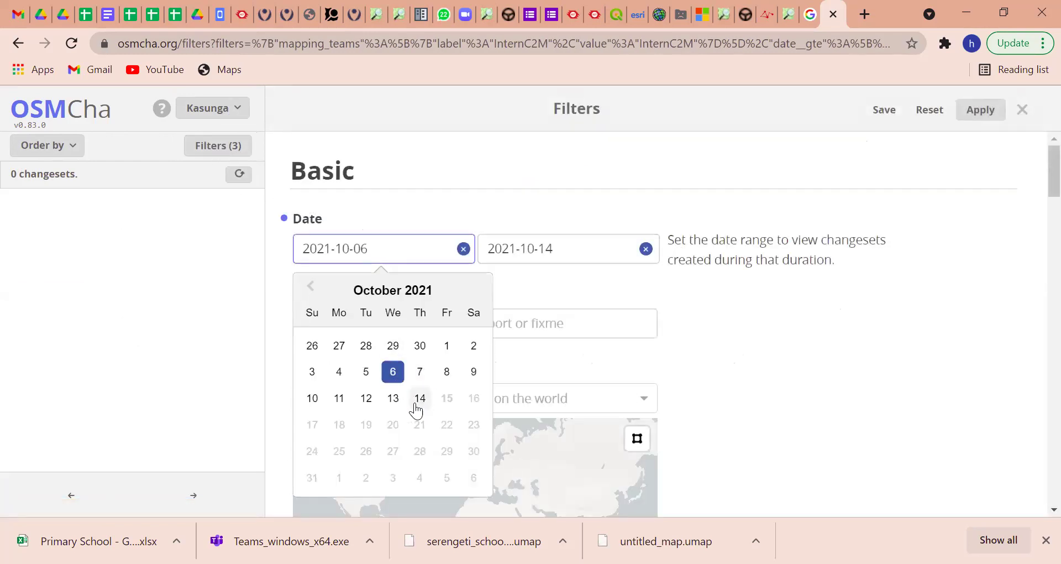
pyautogui.click(393, 398)
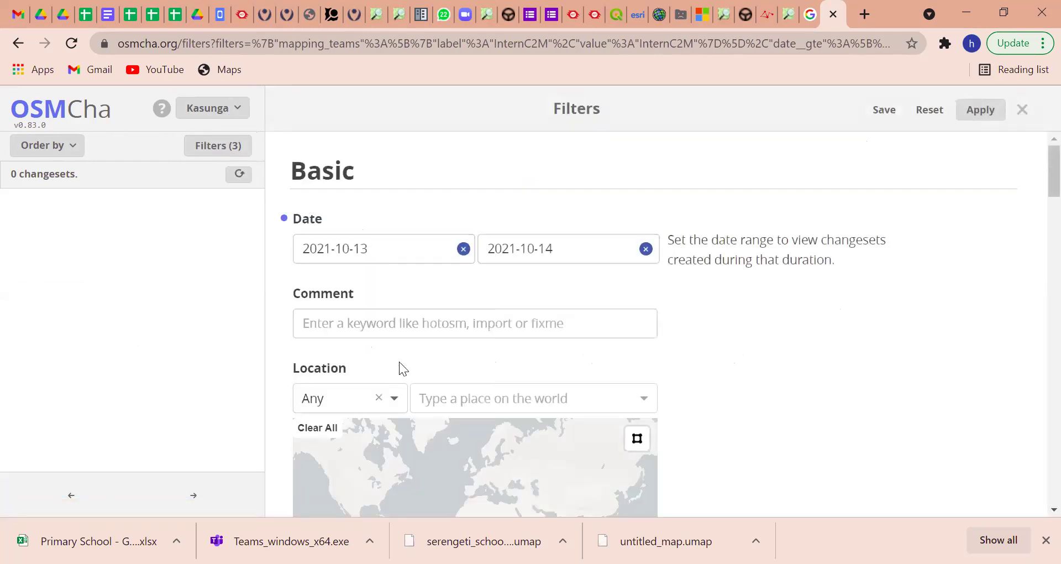
pyautogui.click(929, 110)
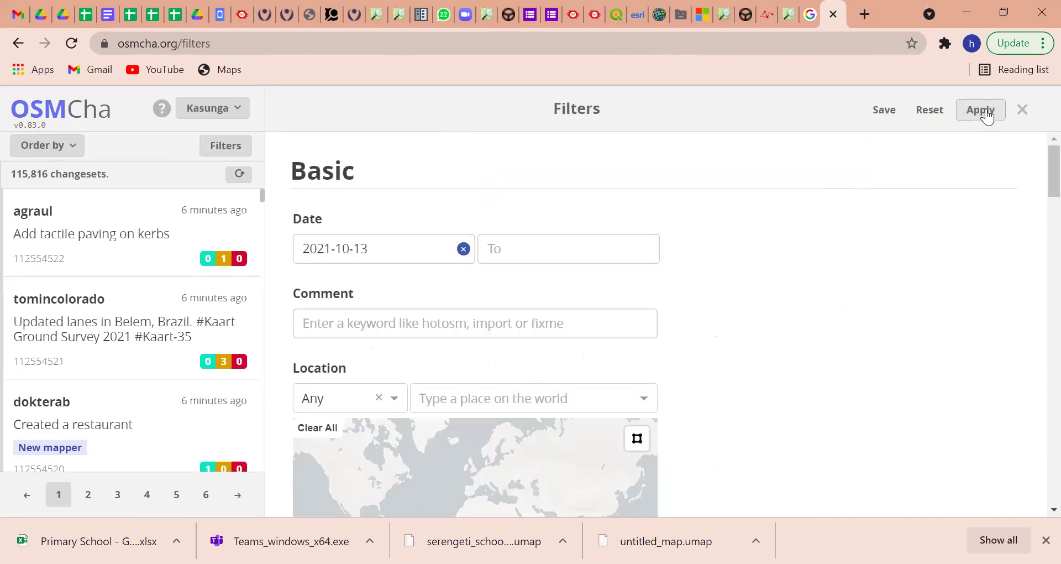
pyautogui.click(505, 270)
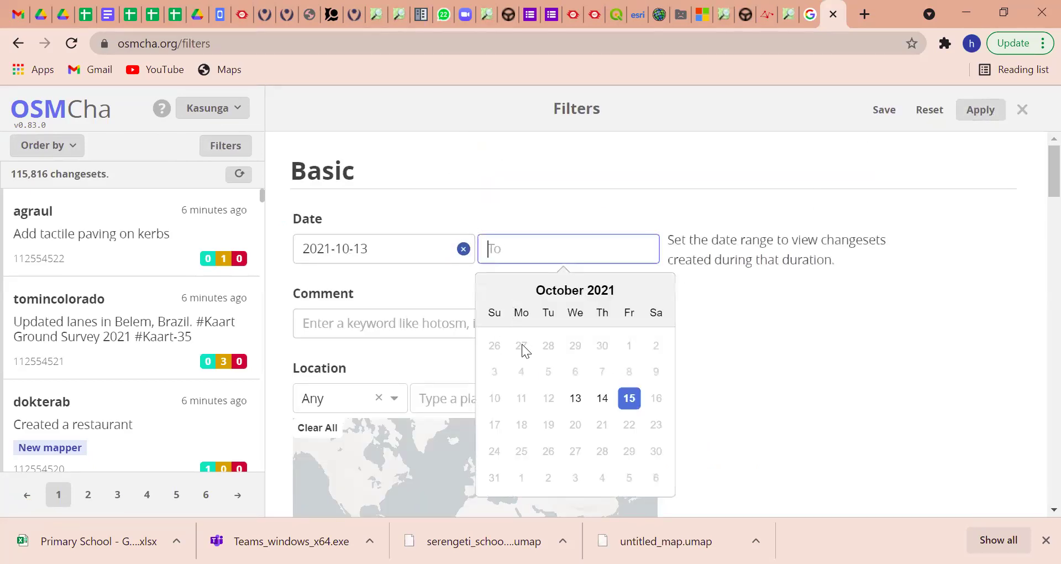
pyautogui.click(628, 397)
pyautogui.click(989, 112)
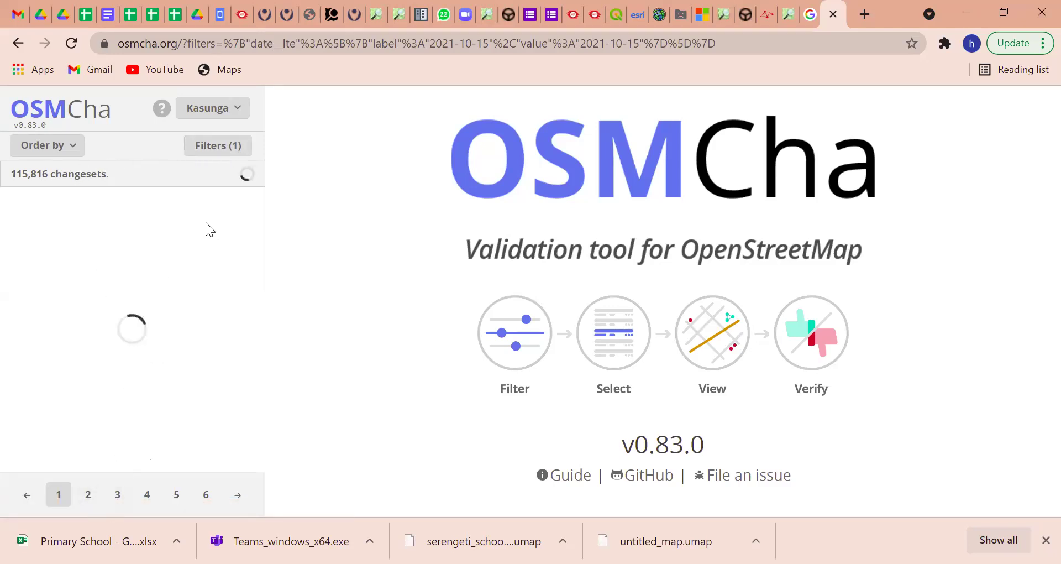
# Page ahead to results page 3 and order changesets by ascending number of comments.
pyautogui.click(232, 105)
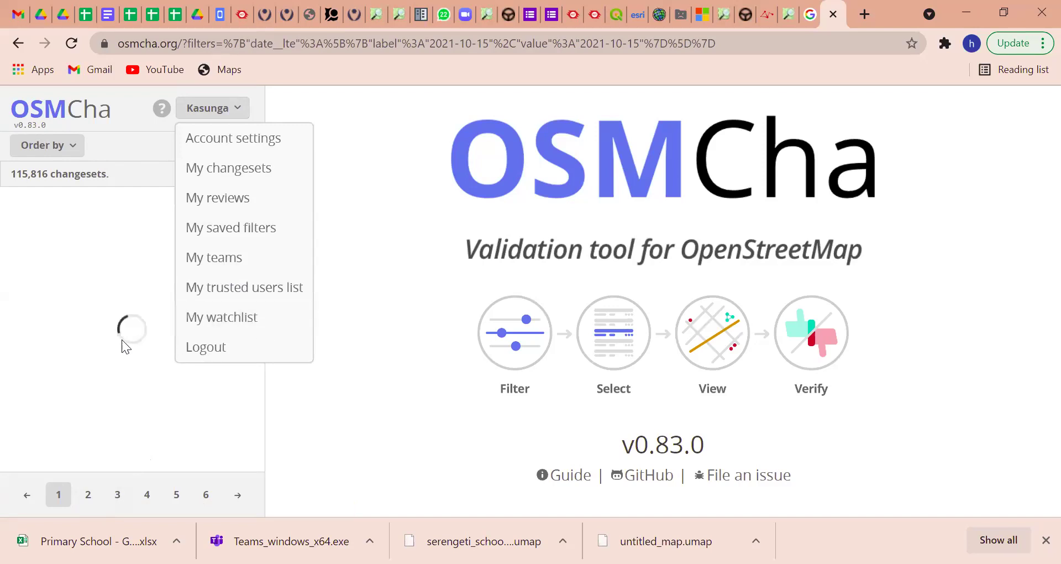
pyautogui.click(125, 271)
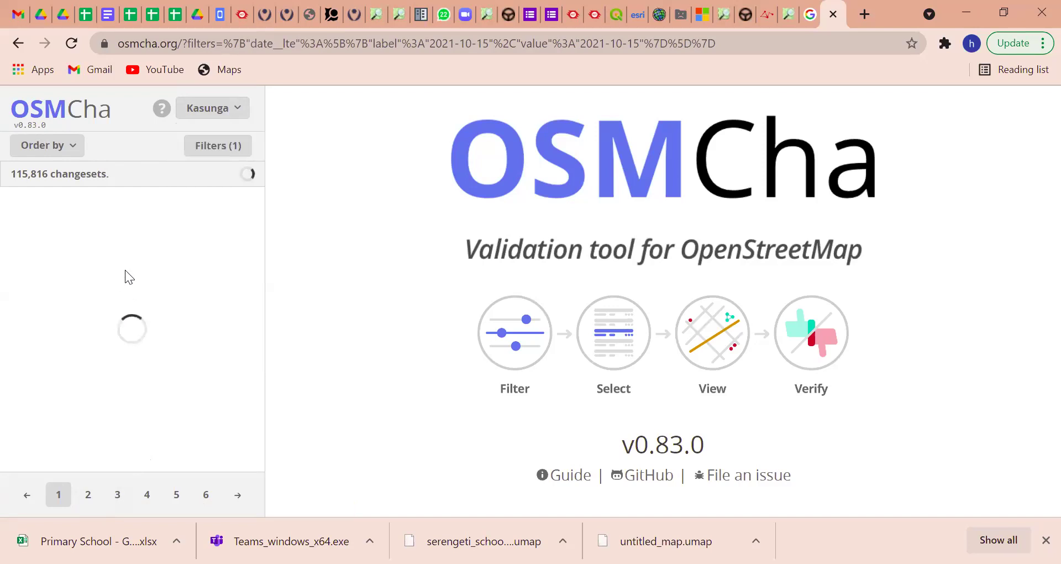
pyautogui.click(241, 500)
pyautogui.click(241, 501)
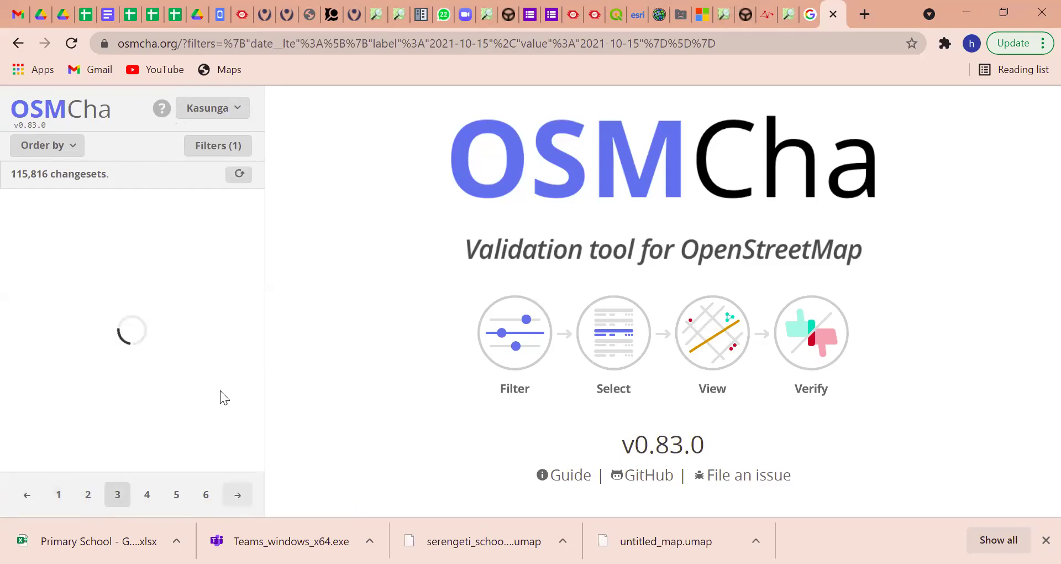
pyautogui.click(73, 154)
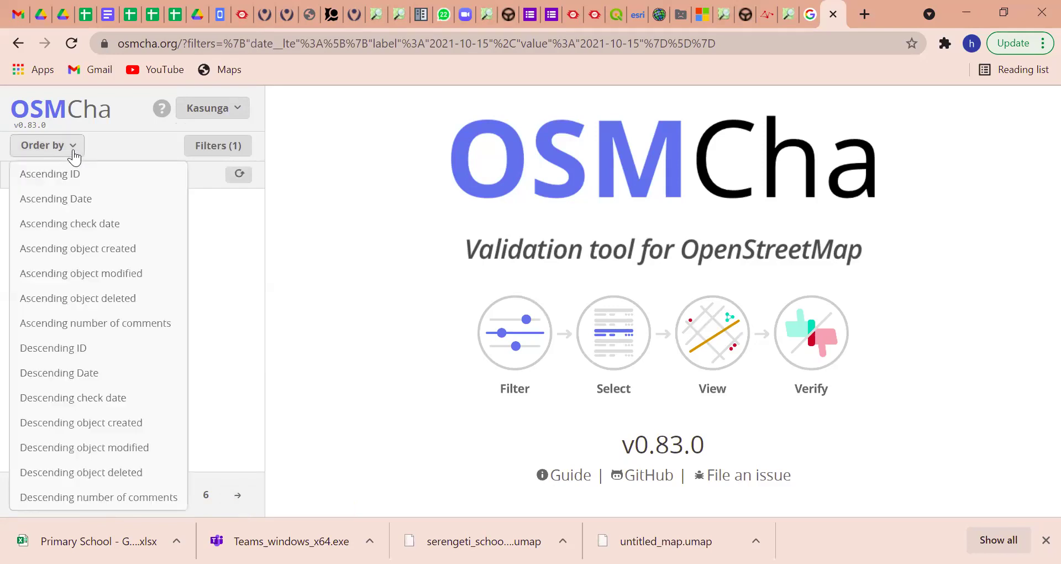
pyautogui.click(57, 326)
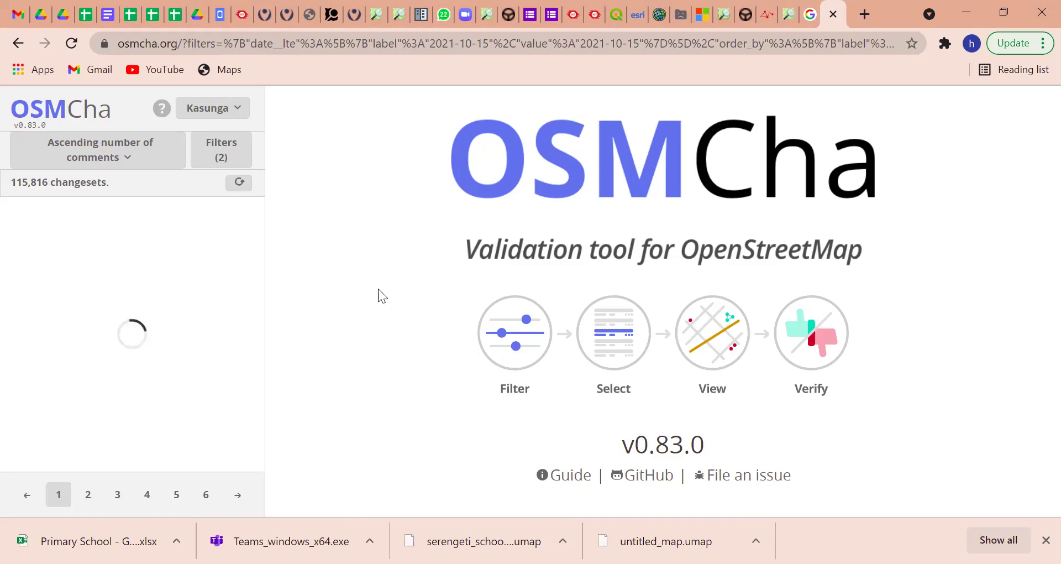
# Apply a changeset date range from 10 October to 14 October 2021.
pyautogui.click(88, 160)
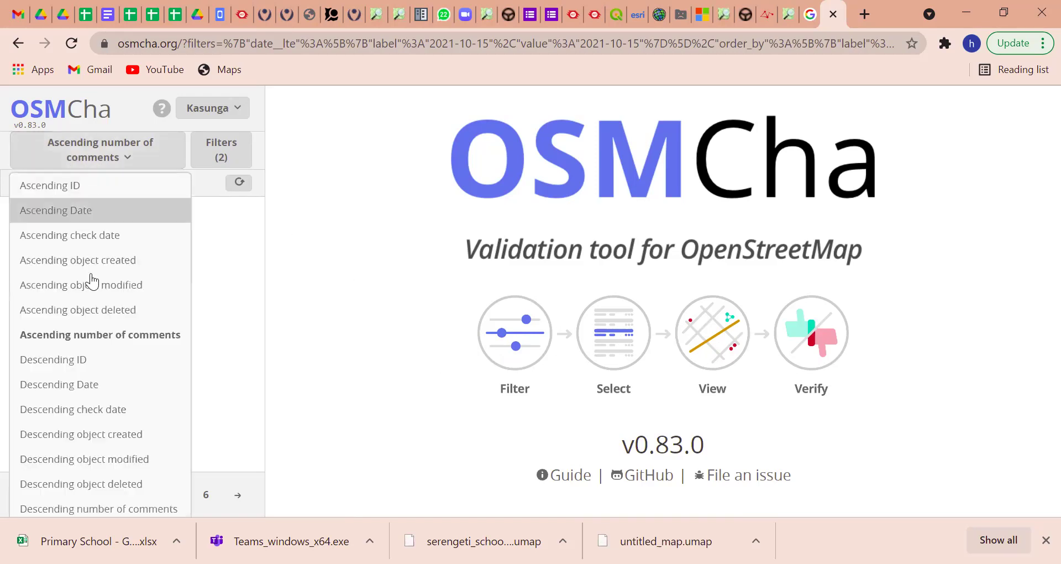
pyautogui.click(227, 231)
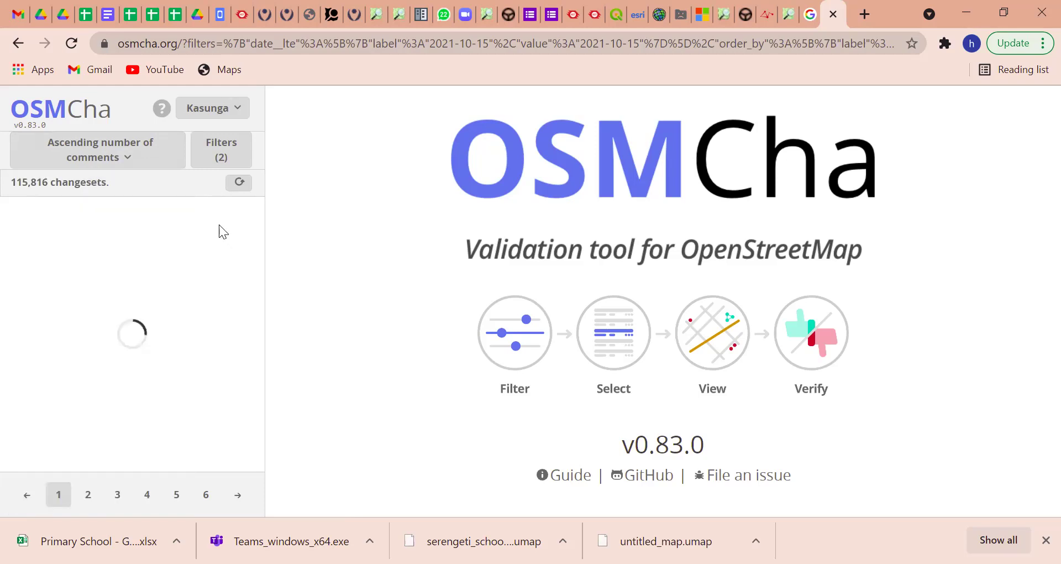
pyautogui.click(223, 153)
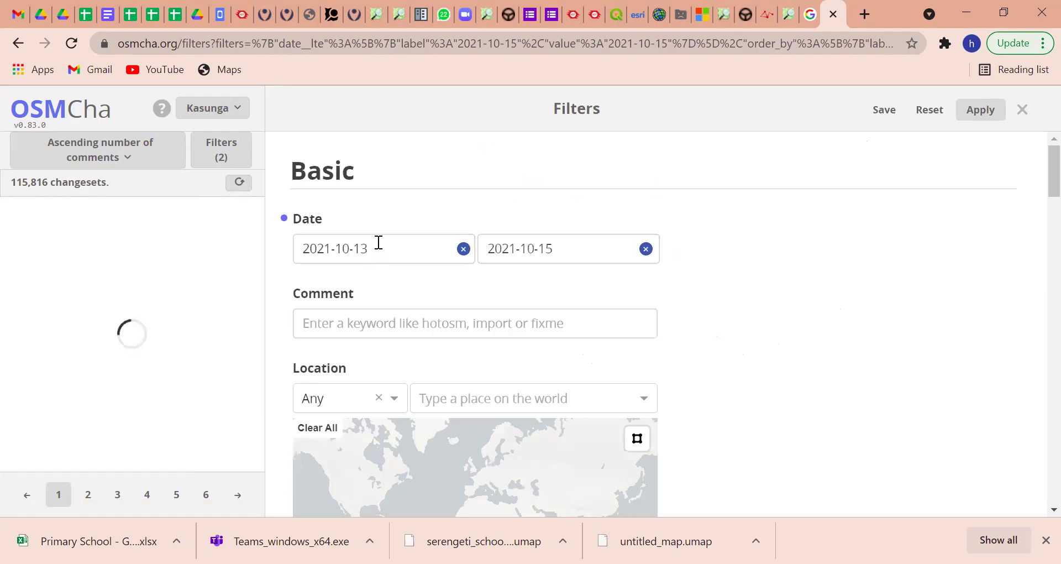
pyautogui.click(379, 243)
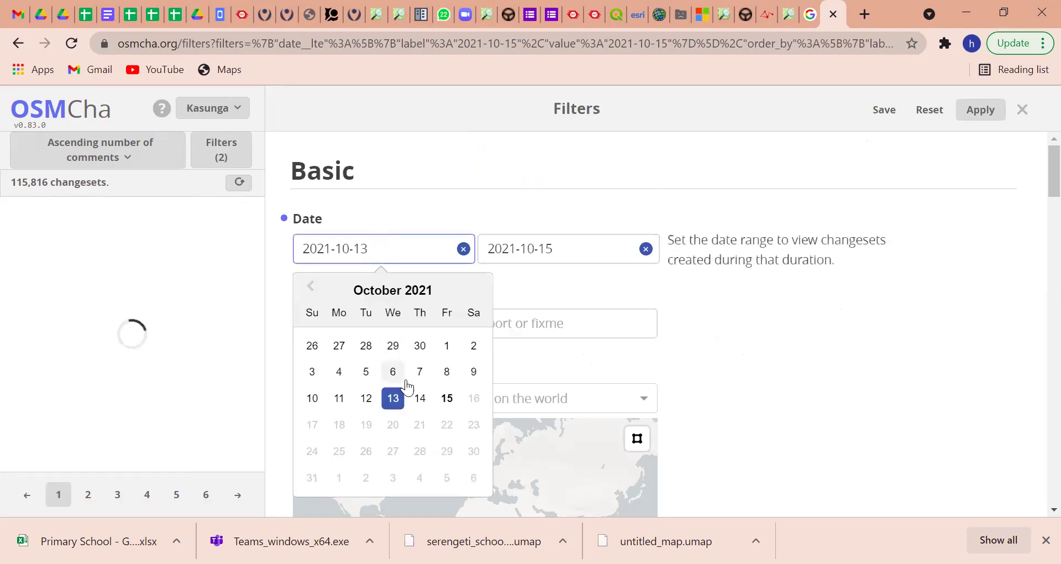
pyautogui.click(311, 398)
pyautogui.click(568, 243)
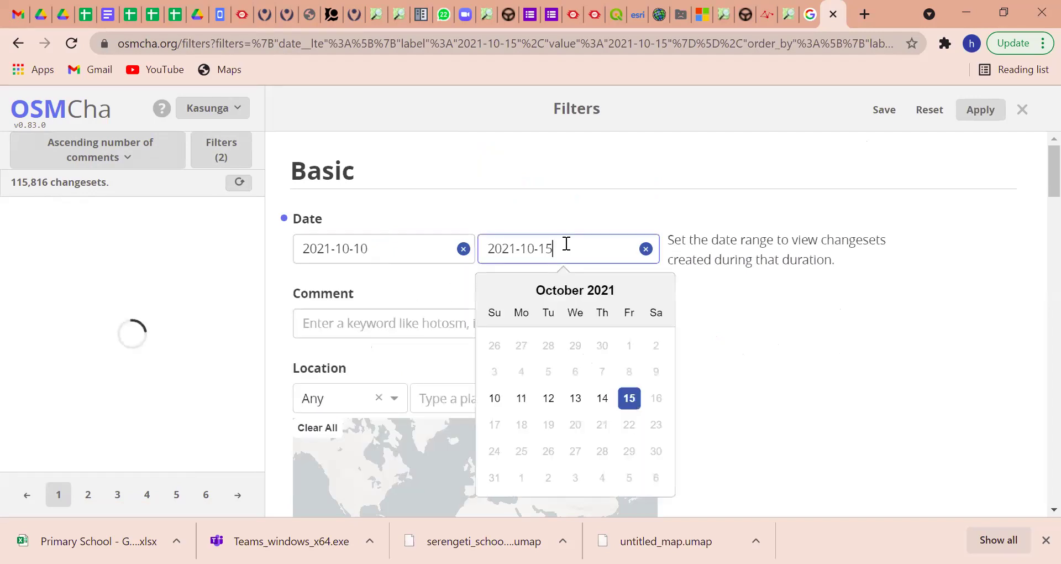
pyautogui.click(603, 398)
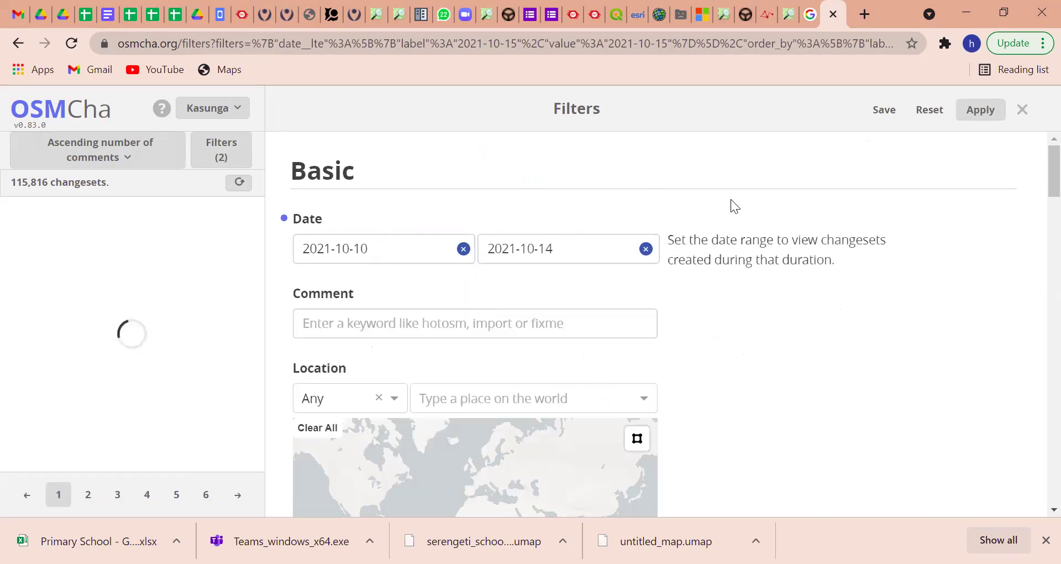
pyautogui.click(978, 110)
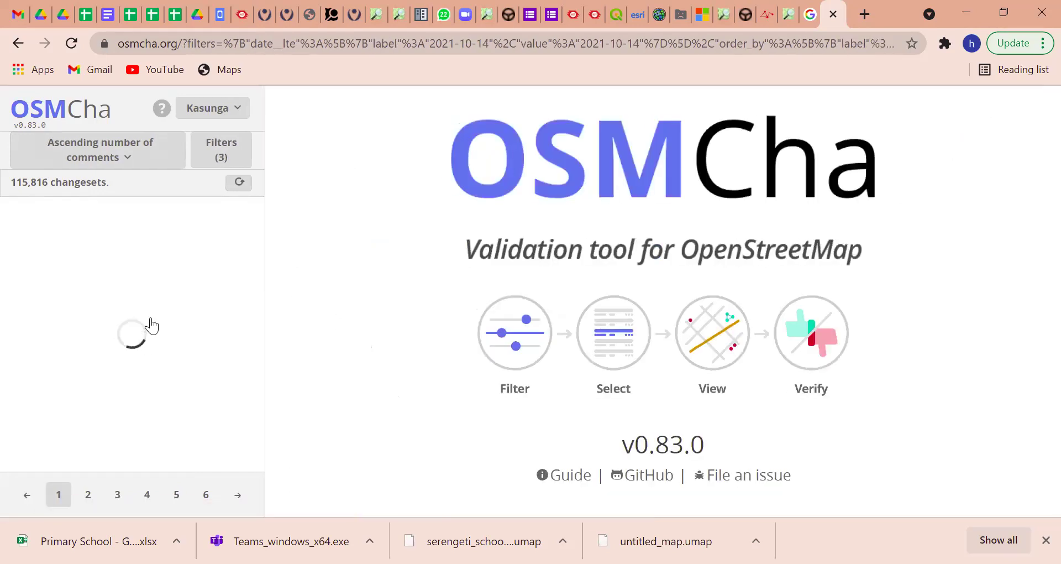
pyautogui.scroll(-2, 124, 338)
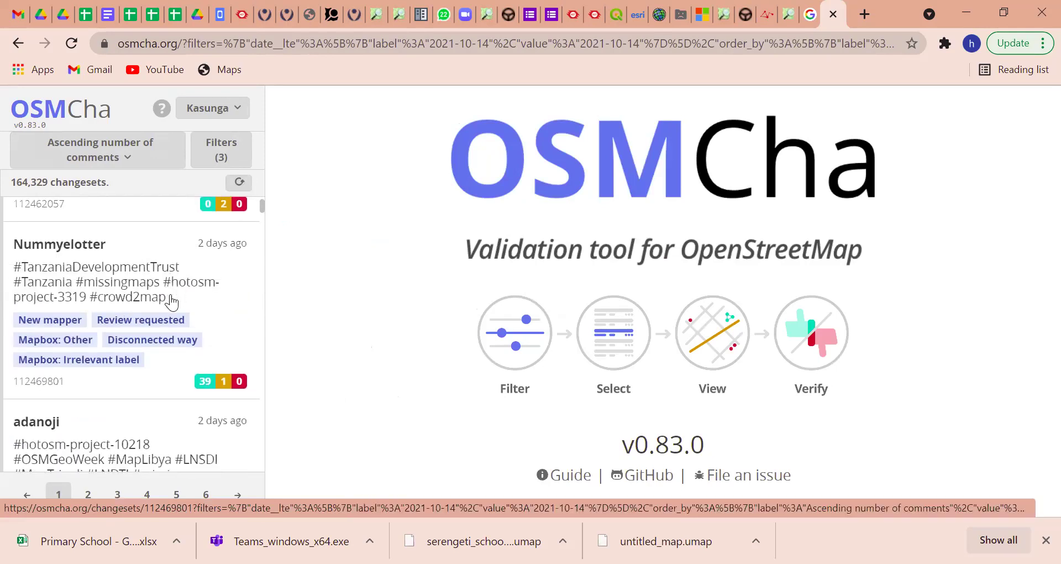
pyautogui.scroll(-6, 166, 306)
pyautogui.scroll(-3, 171, 320)
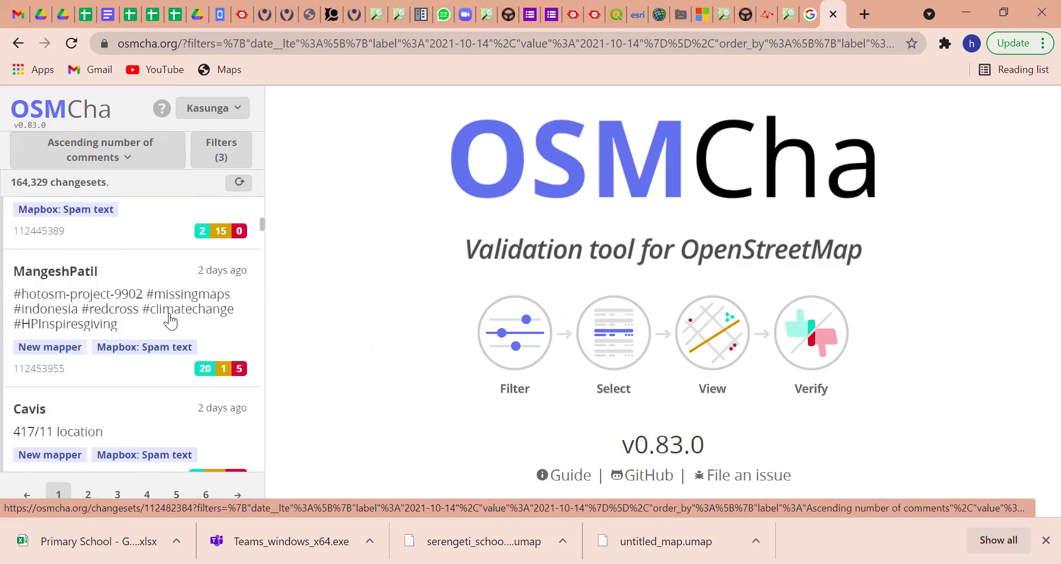
pyautogui.scroll(5, 170, 320)
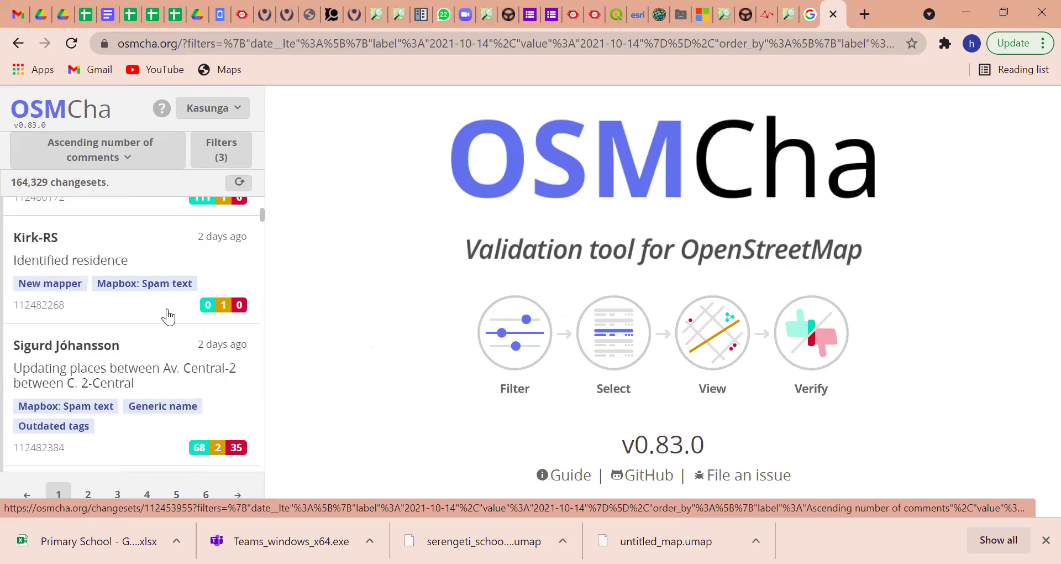
pyautogui.scroll(4, 136, 380)
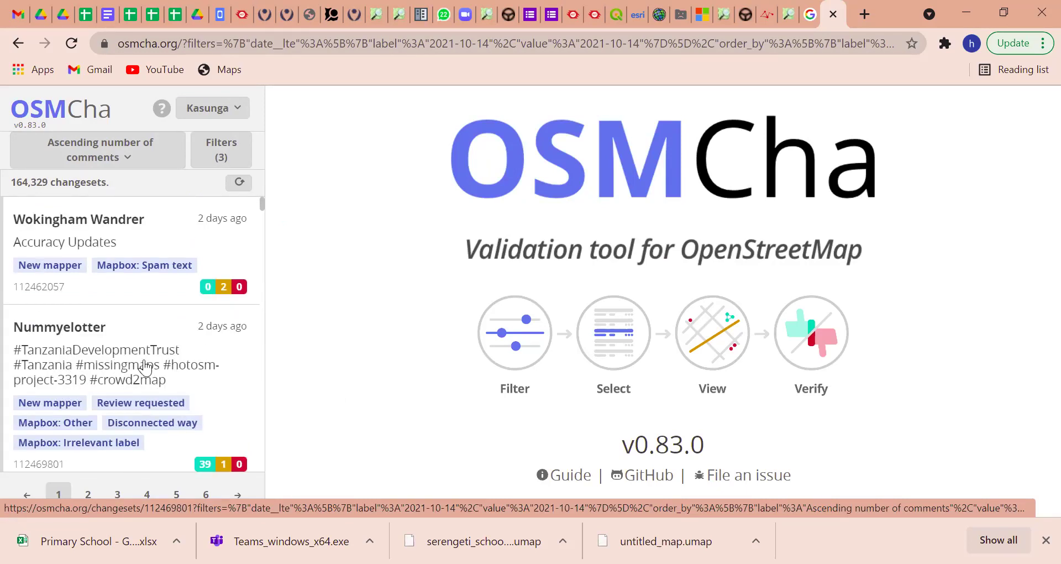
pyautogui.click(129, 365)
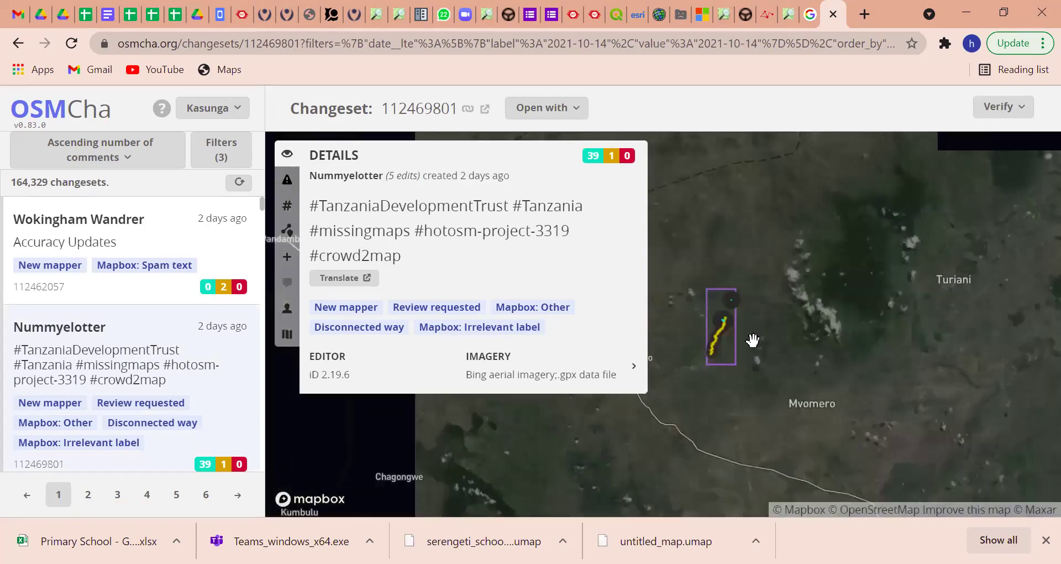
pyautogui.scroll(5, 729, 335)
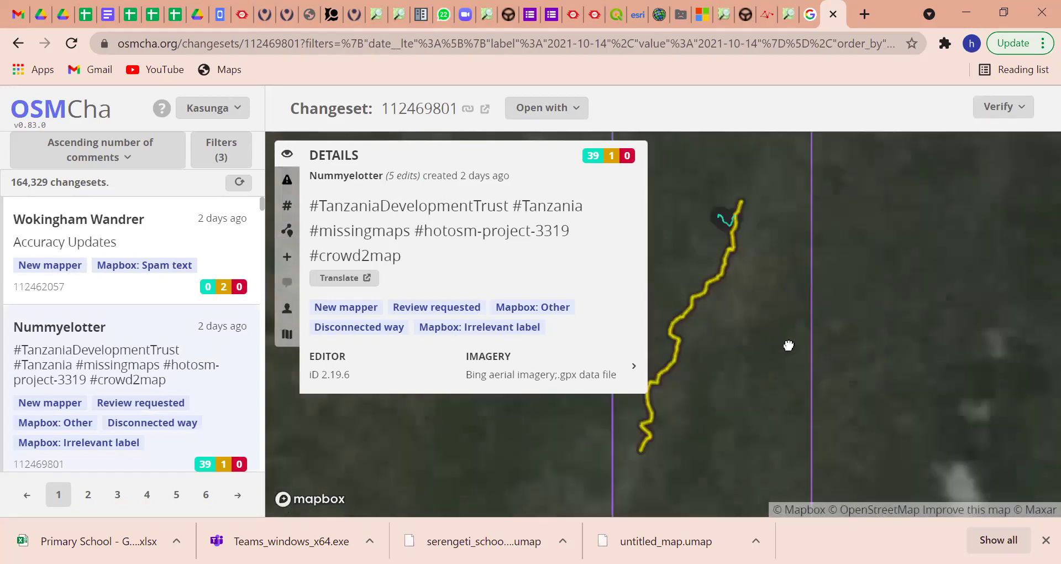
pyautogui.scroll(2, 824, 348)
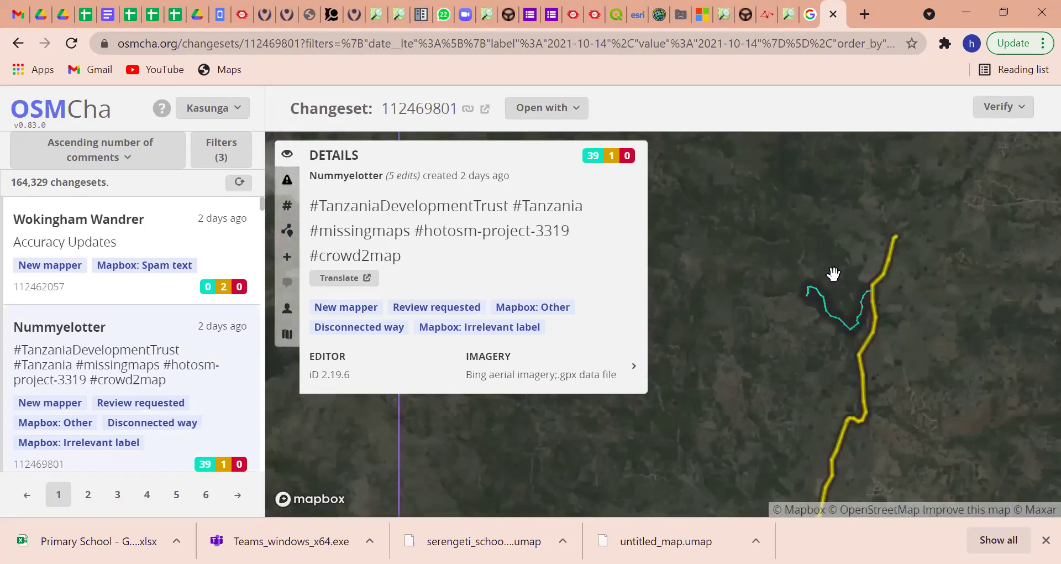
pyautogui.scroll(3, 660, 187)
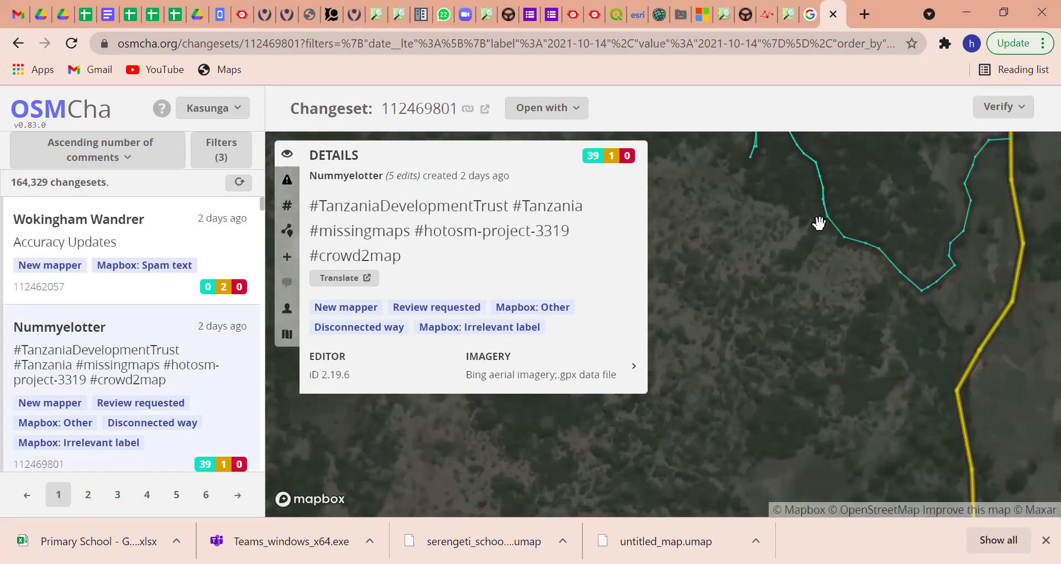
pyautogui.scroll(3, 819, 223)
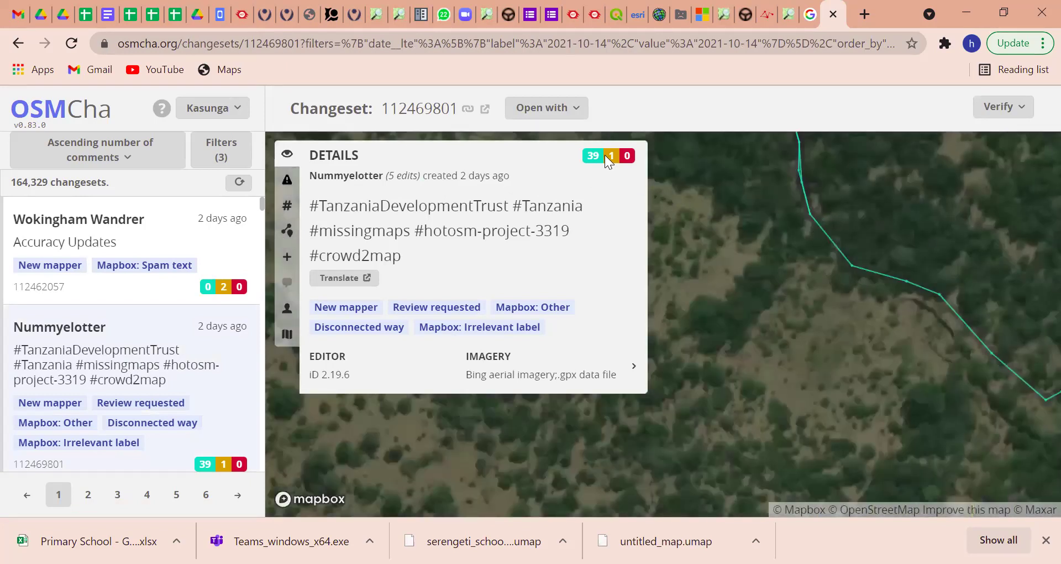
pyautogui.moveTo(774, 325); pyautogui.dragTo(633, 205)
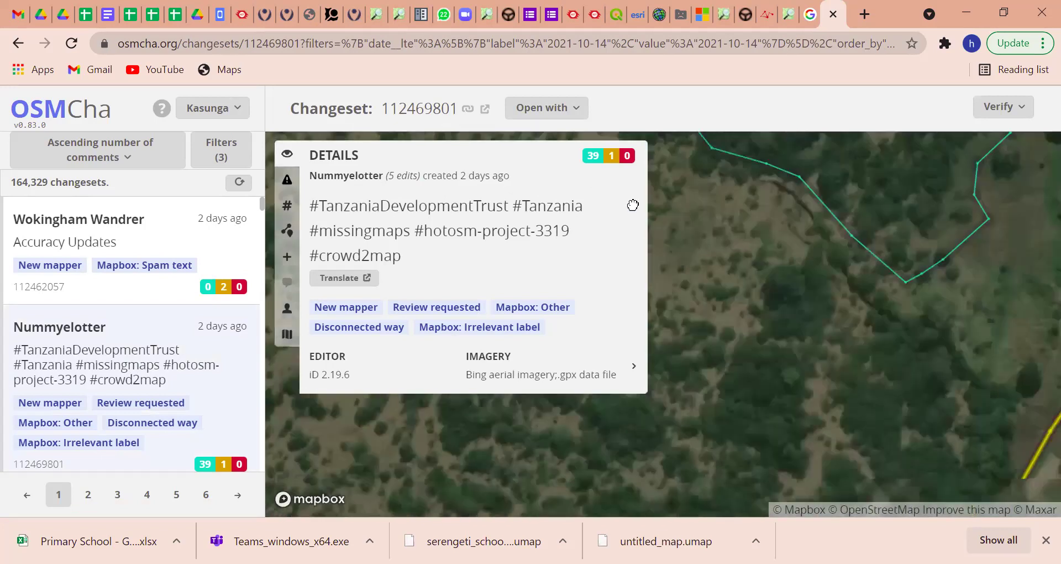
pyautogui.moveTo(895, 383); pyautogui.dragTo(755, 276)
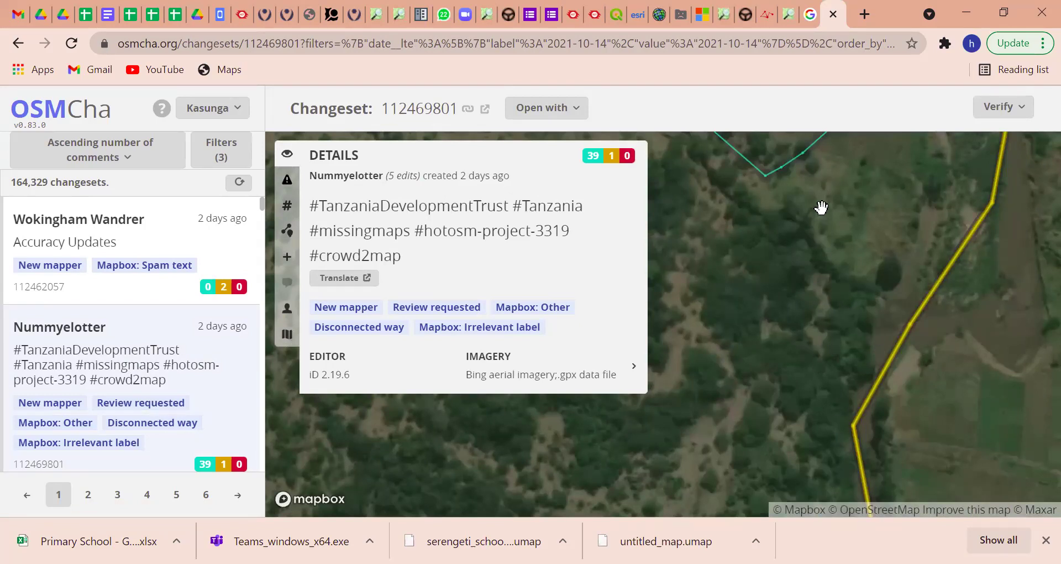
pyautogui.scroll(3, 817, 232)
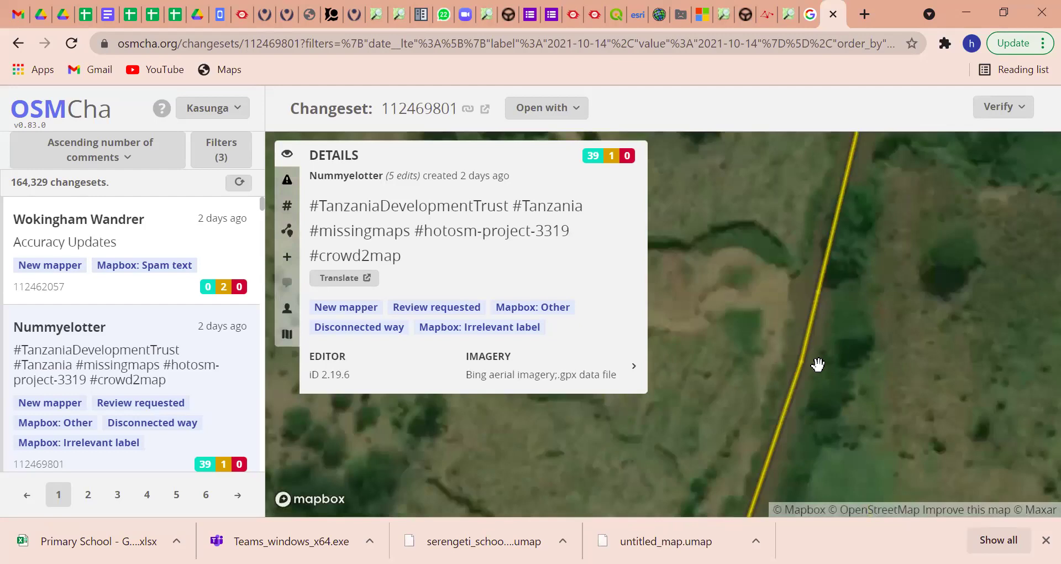
pyautogui.scroll(-2, 765, 365)
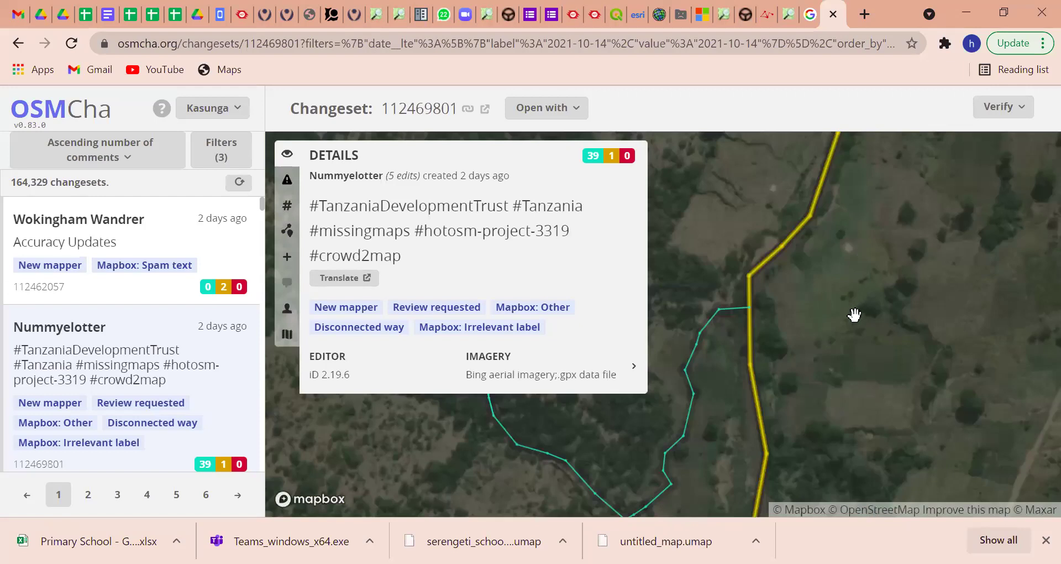
pyautogui.scroll(2, 854, 313)
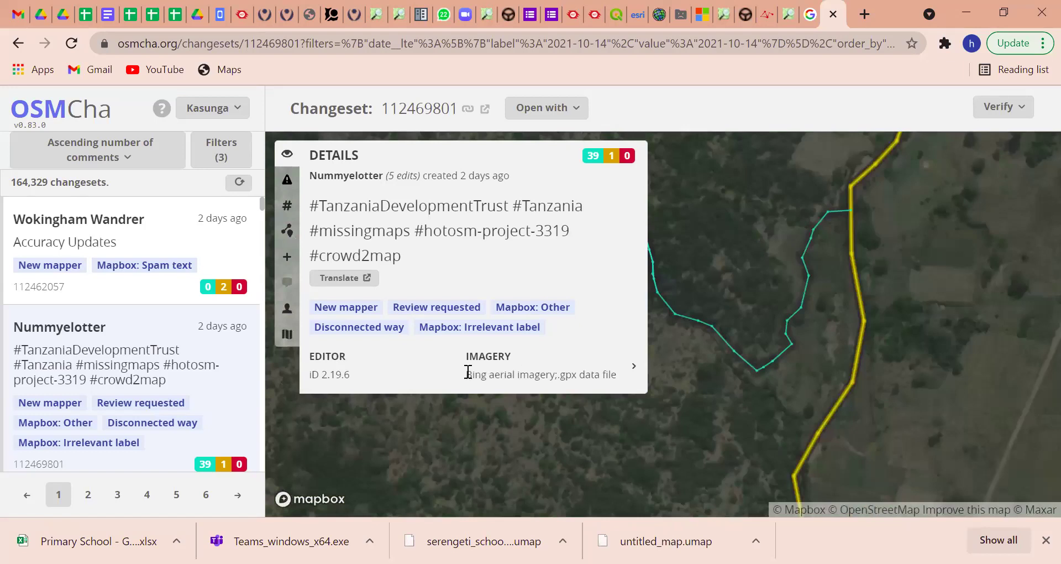
# Show the map controls, zoom around the modified and added ways, then open the empty Discussions panel.
pyautogui.click(286, 335)
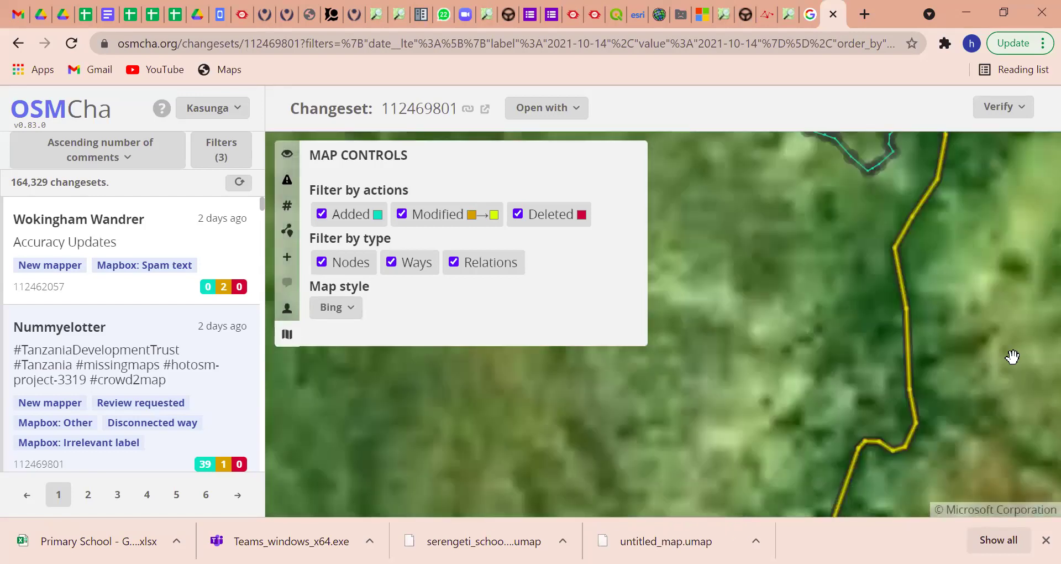
pyautogui.scroll(2, 823, 332)
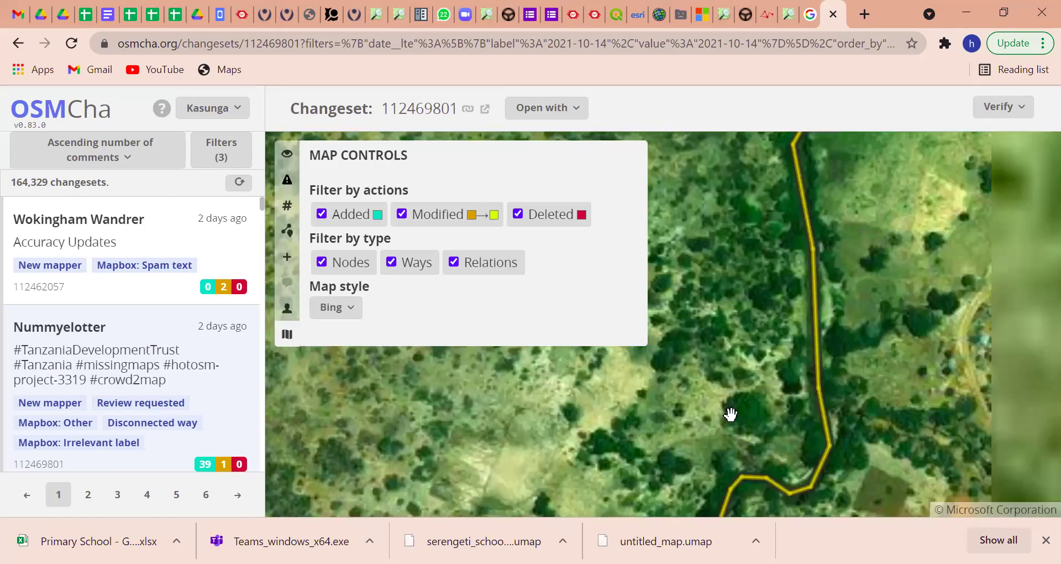
pyautogui.scroll(2, 730, 417)
pyautogui.scroll(2, 802, 359)
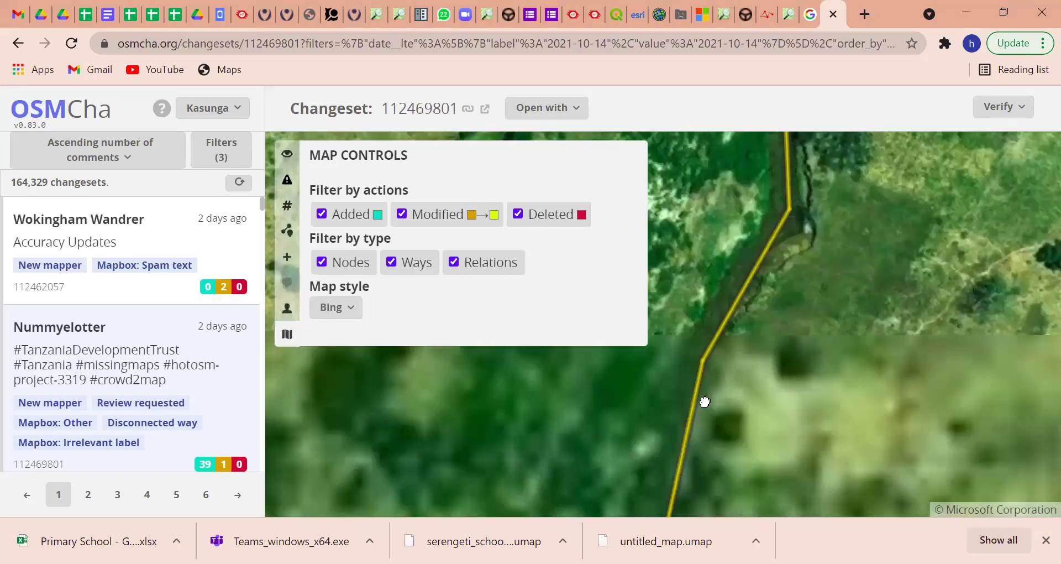
pyautogui.scroll(-2, 777, 247)
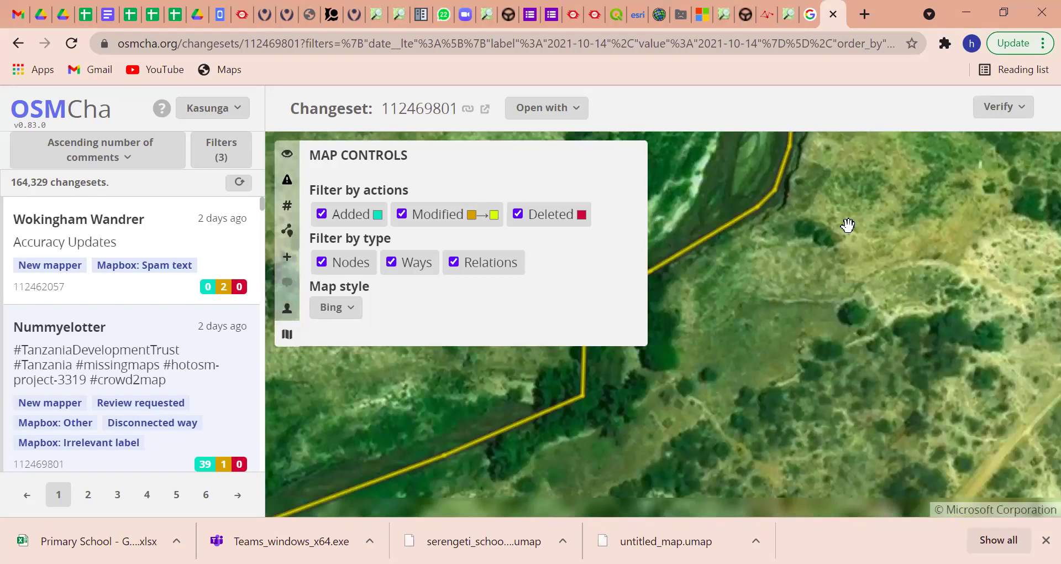
pyautogui.scroll(1, 685, 296)
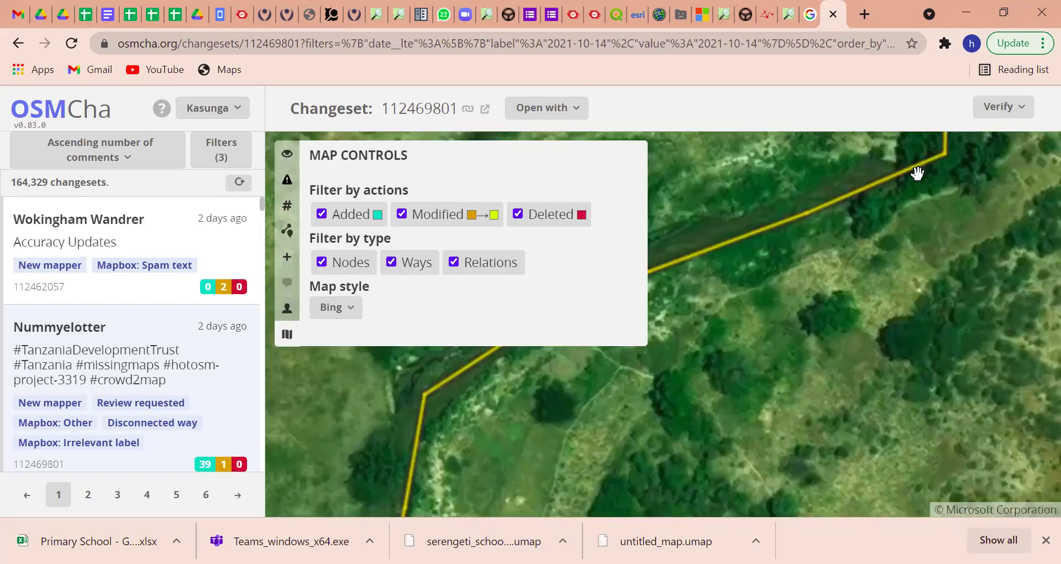
pyautogui.scroll(2, 868, 285)
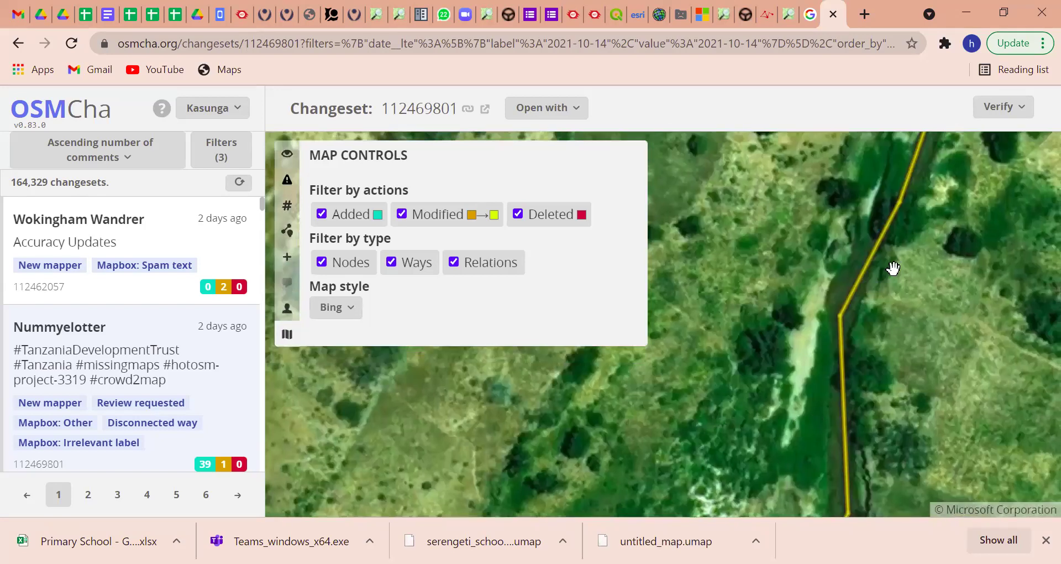
pyautogui.scroll(-1, 845, 289)
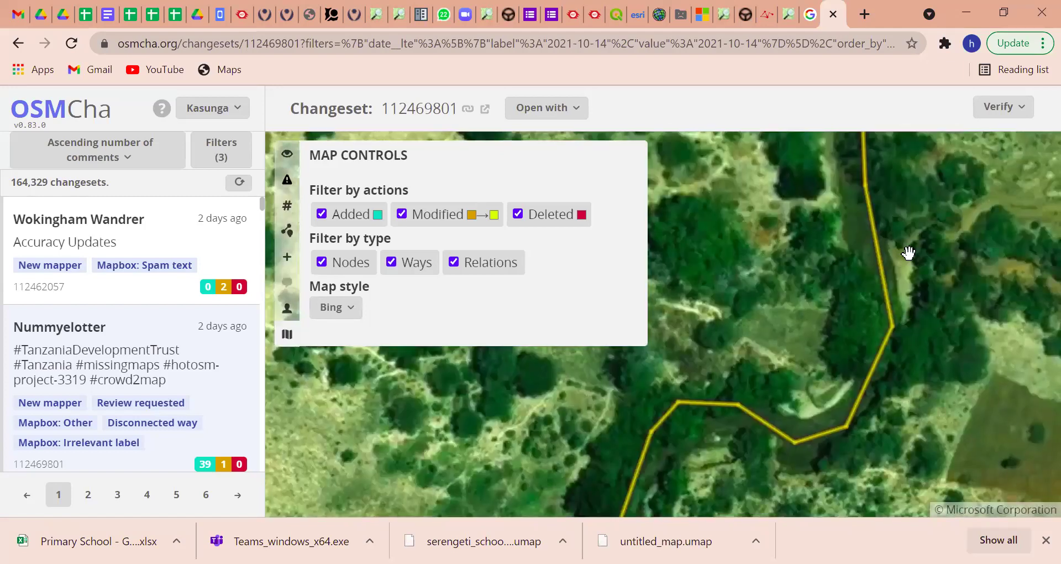
pyautogui.scroll(1, 850, 388)
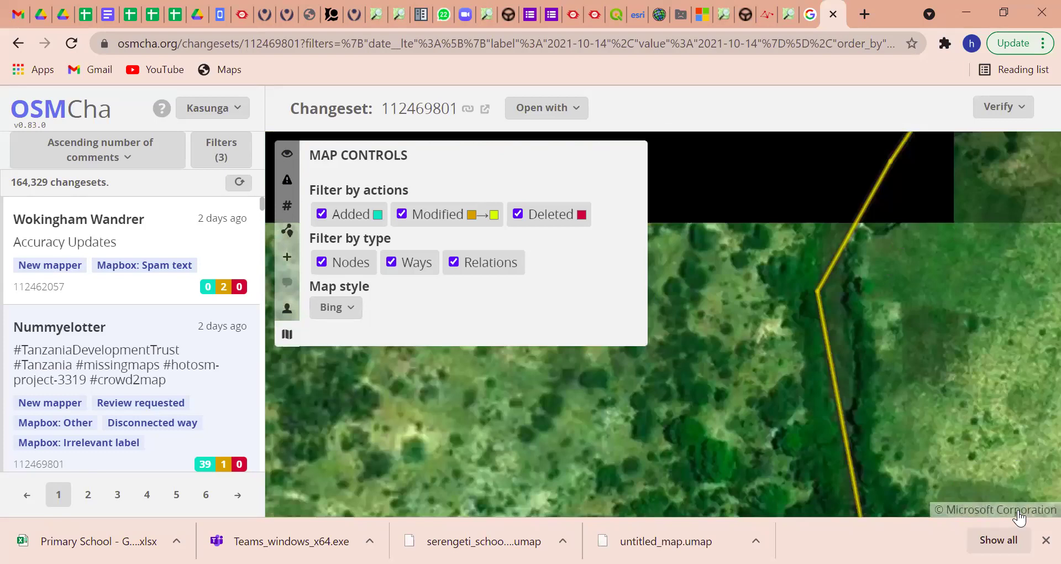
pyautogui.scroll(-1, 995, 369)
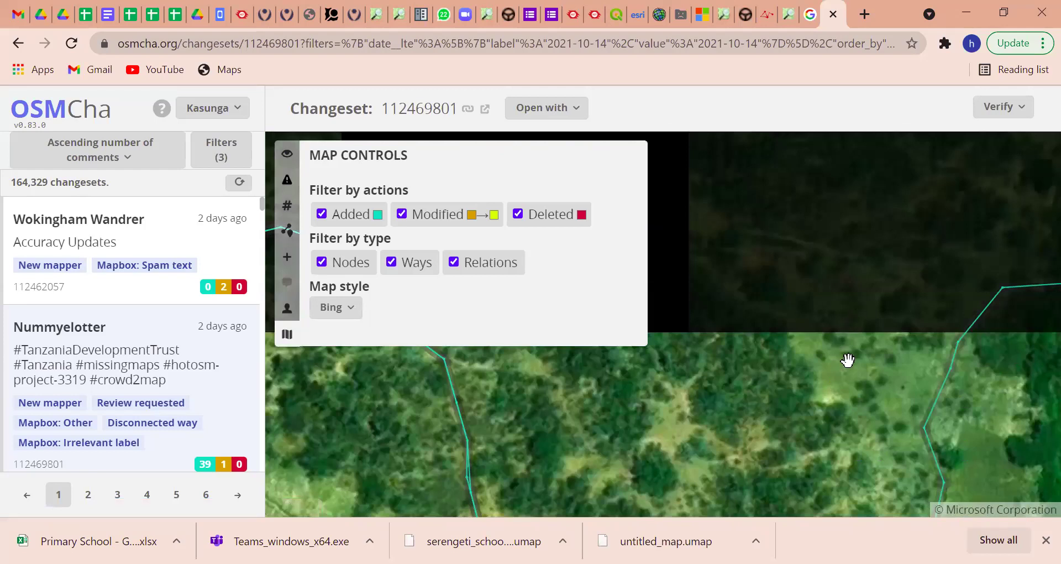
pyautogui.scroll(2, 859, 306)
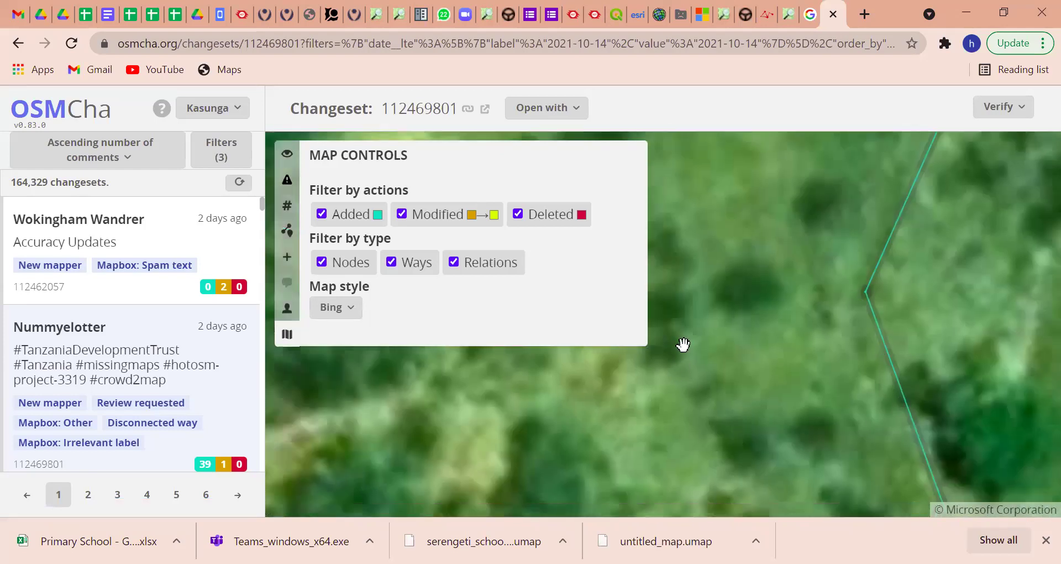
pyautogui.scroll(-3, 862, 312)
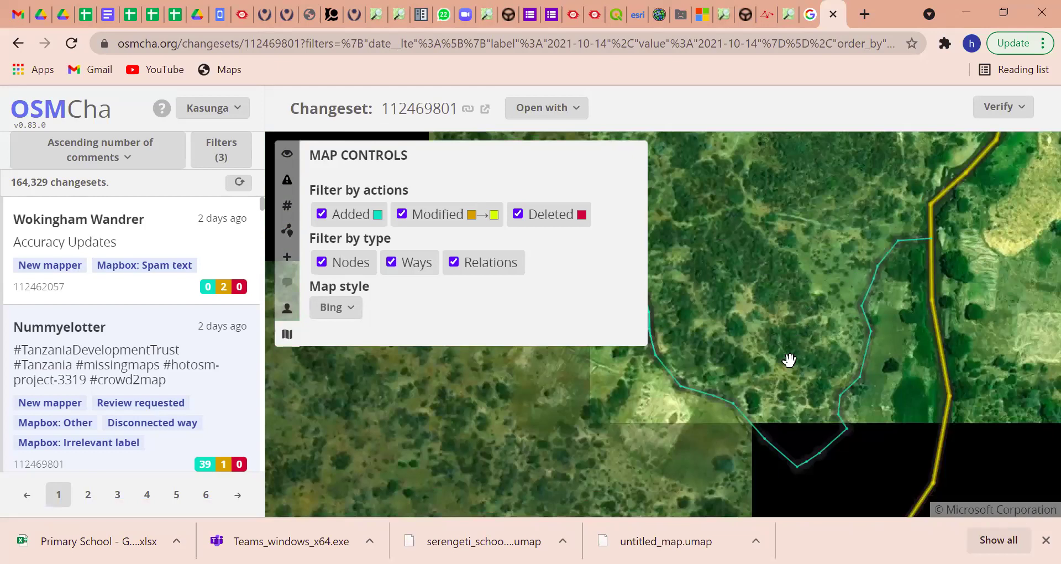
pyautogui.scroll(3, 789, 400)
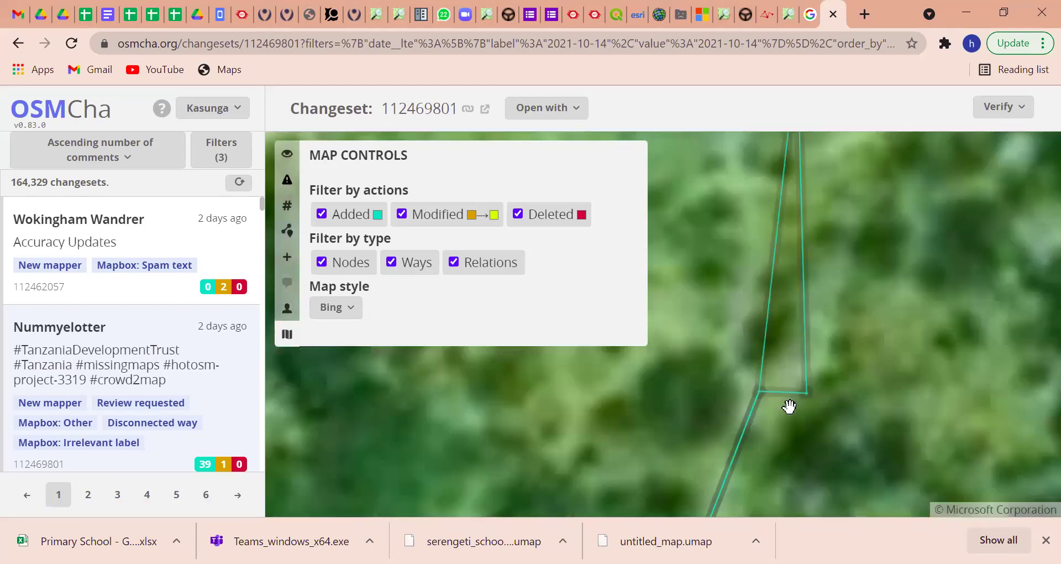
pyautogui.click(288, 284)
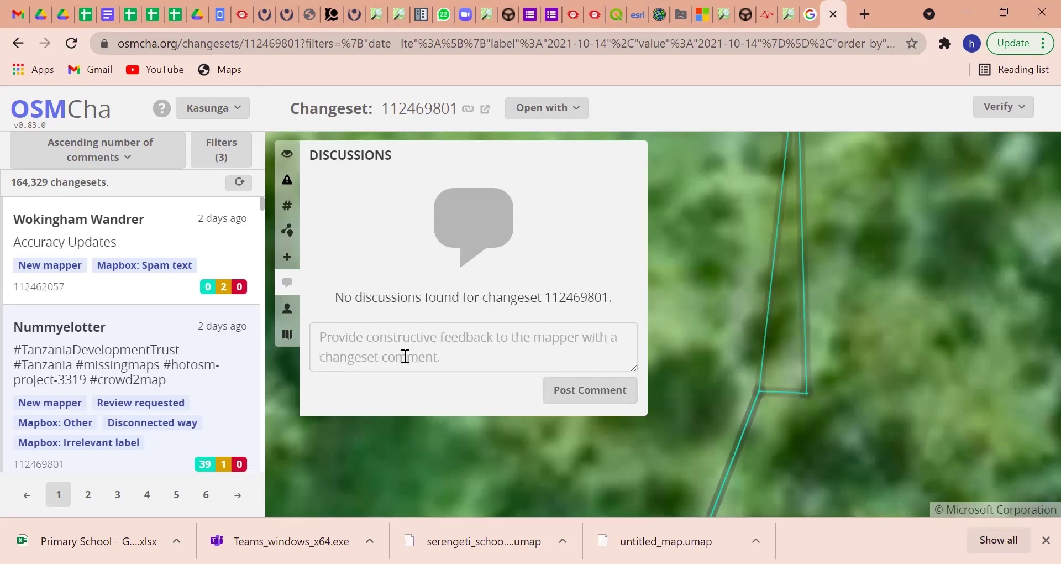
pyautogui.moveTo(800, 239); pyautogui.dragTo(777, 426)
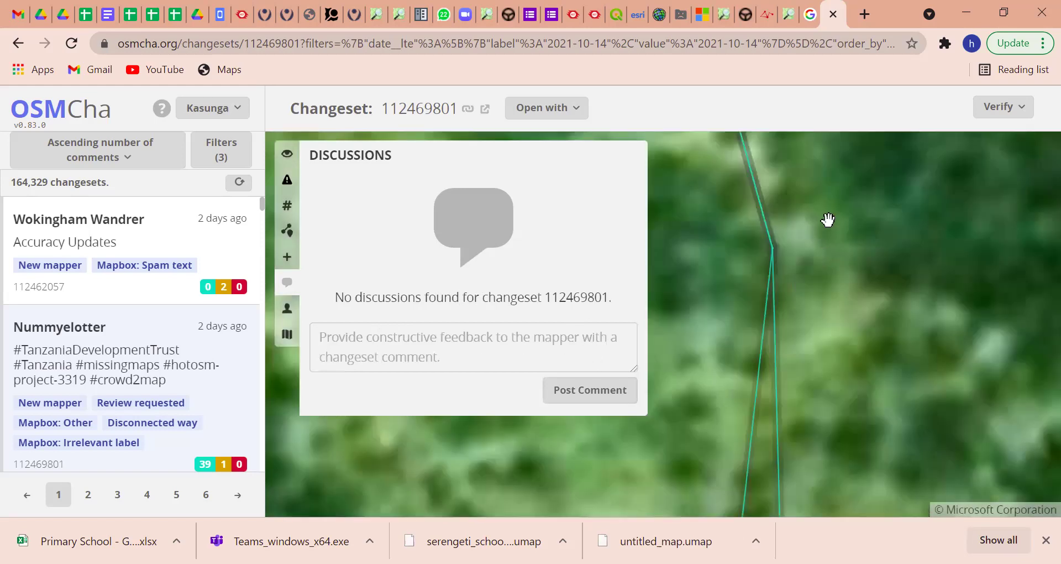
pyautogui.scroll(-3, 827, 219)
pyautogui.scroll(1, 738, 189)
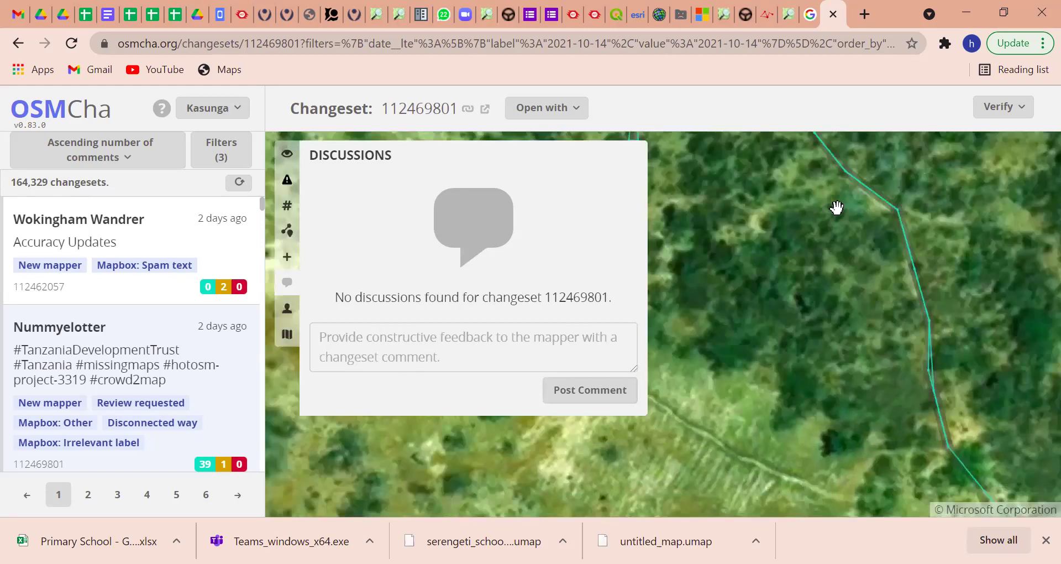
pyautogui.scroll(1, 834, 282)
pyautogui.scroll(1, 799, 309)
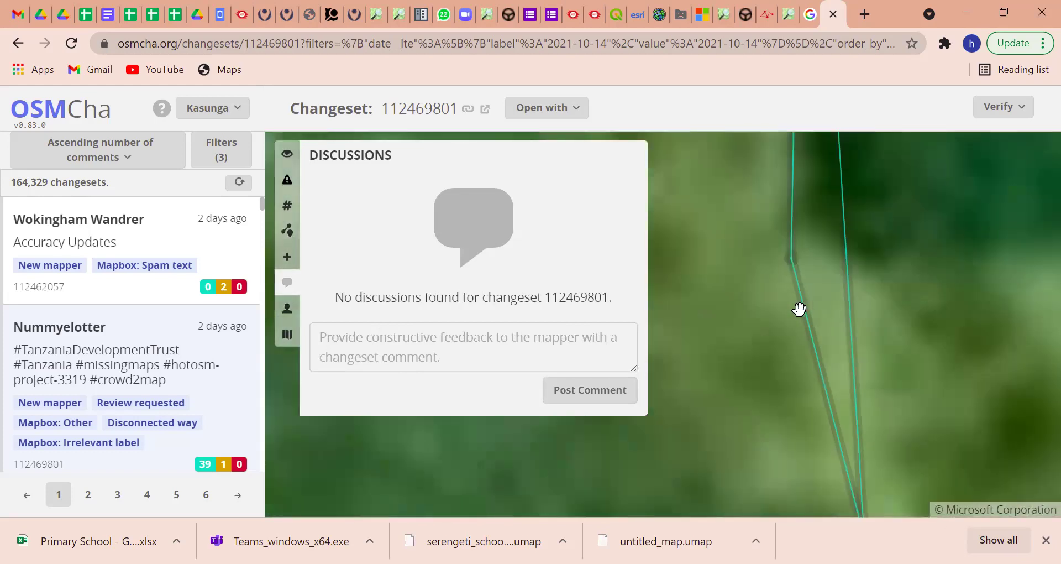
pyautogui.scroll(-3, 848, 327)
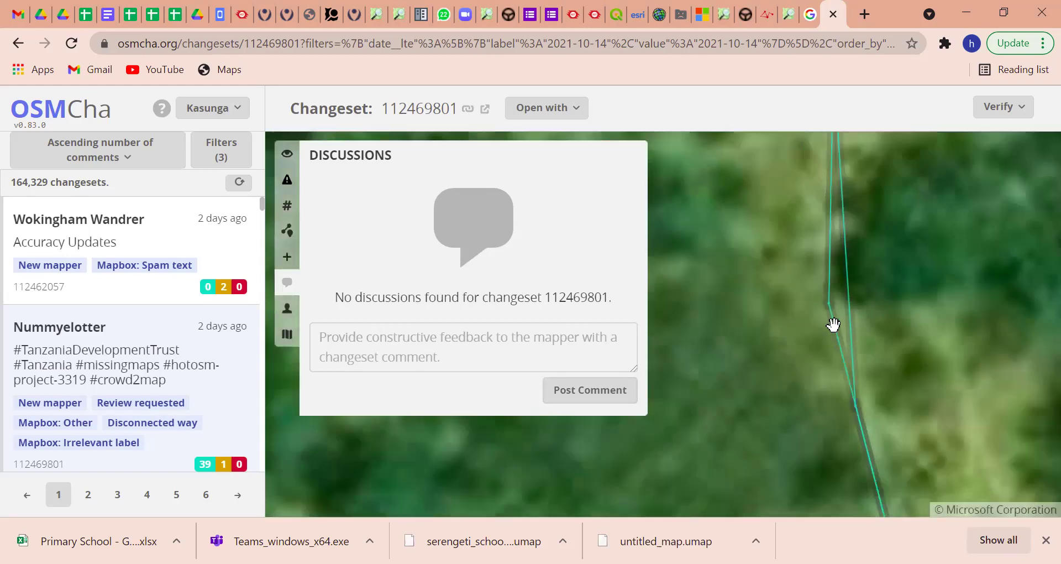
pyautogui.scroll(-1, 846, 254)
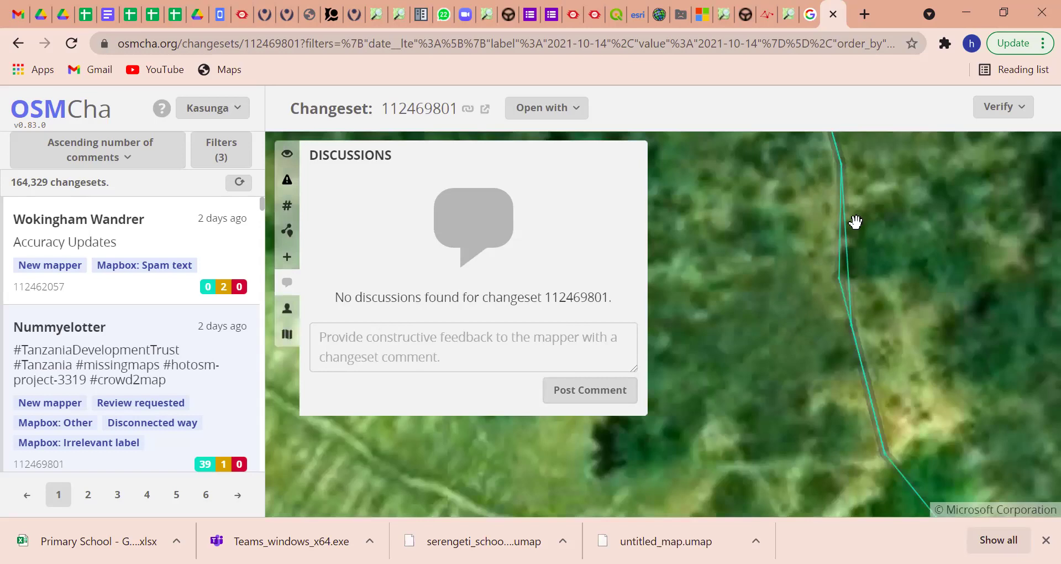
pyautogui.scroll(-1, 878, 365)
pyautogui.scroll(-1, 828, 276)
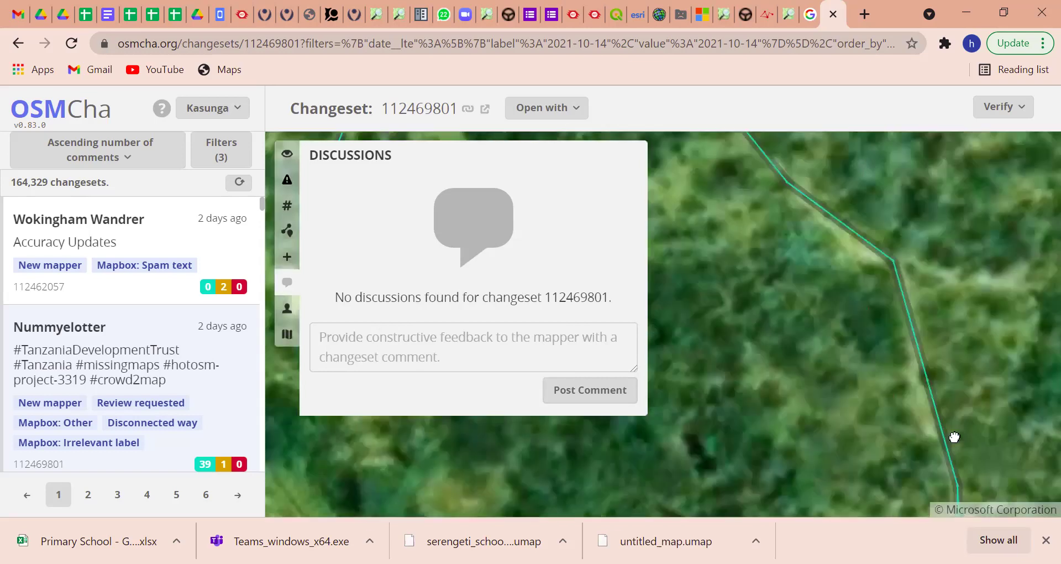
pyautogui.scroll(-1, 818, 433)
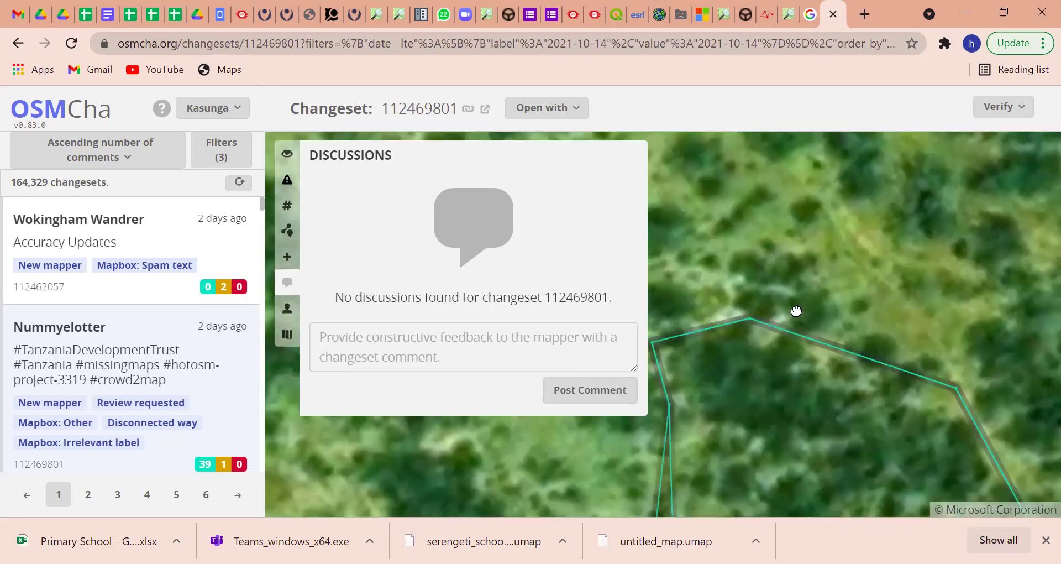
pyautogui.moveTo(817, 292); pyautogui.dragTo(922, 212)
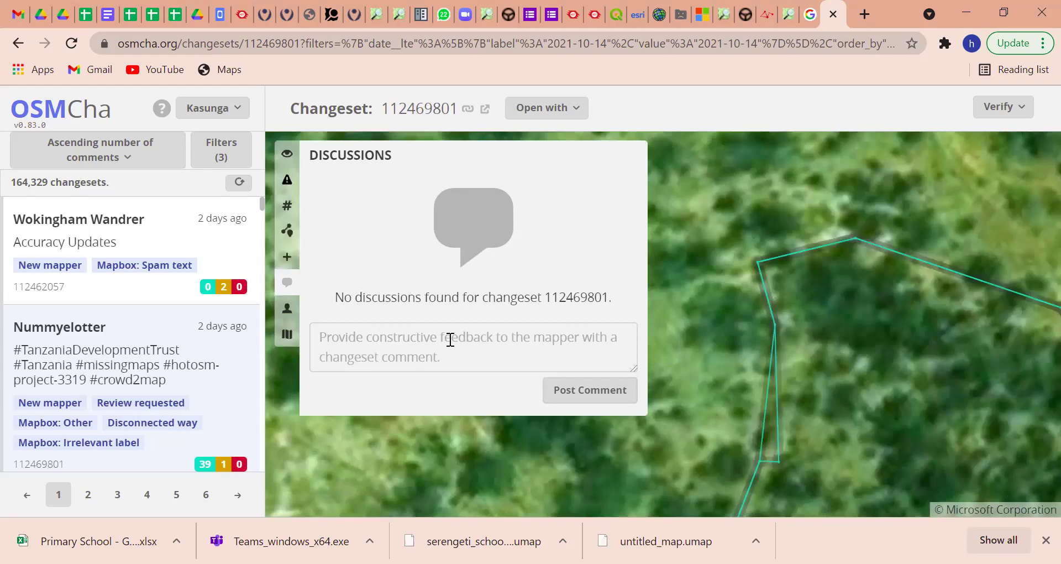
# Write a comment thanking the mapper and noting the line looks like a seasonal stream crossing another.
pyautogui.click(421, 340)
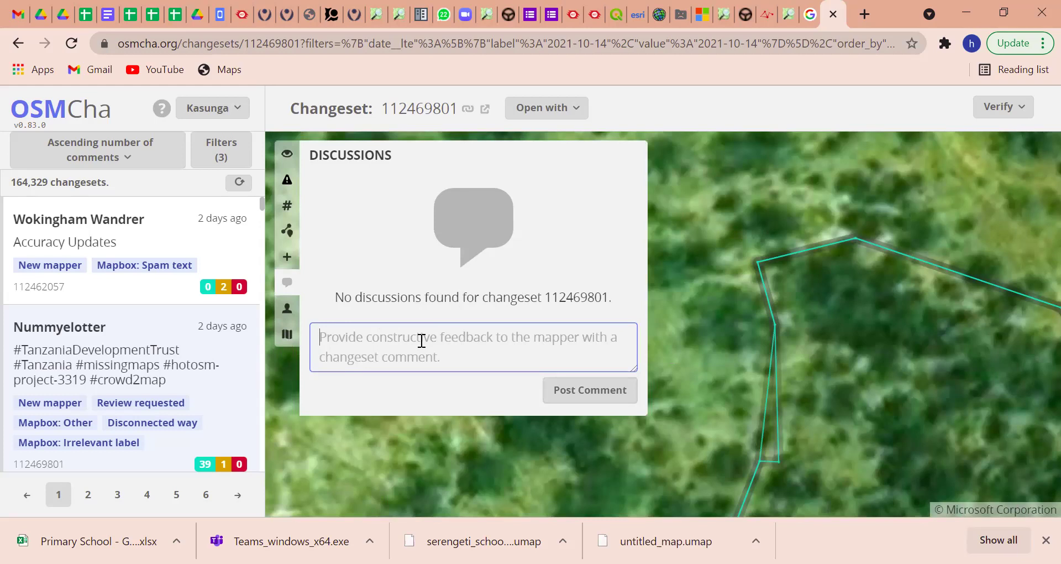
pyautogui.write('you')
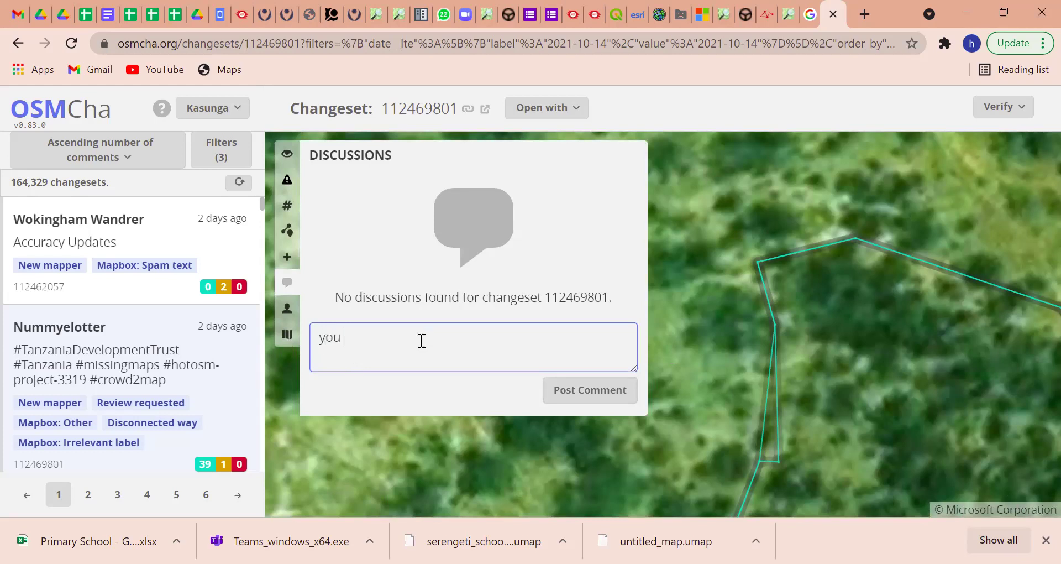
pyautogui.press('BackSpace')
pyautogui.press('BackSpace')
pyautogui.press('BackSpace')
pyautogui.press('BackSpace')
pyautogui.write('thanks for mapping , keep mapping , i')
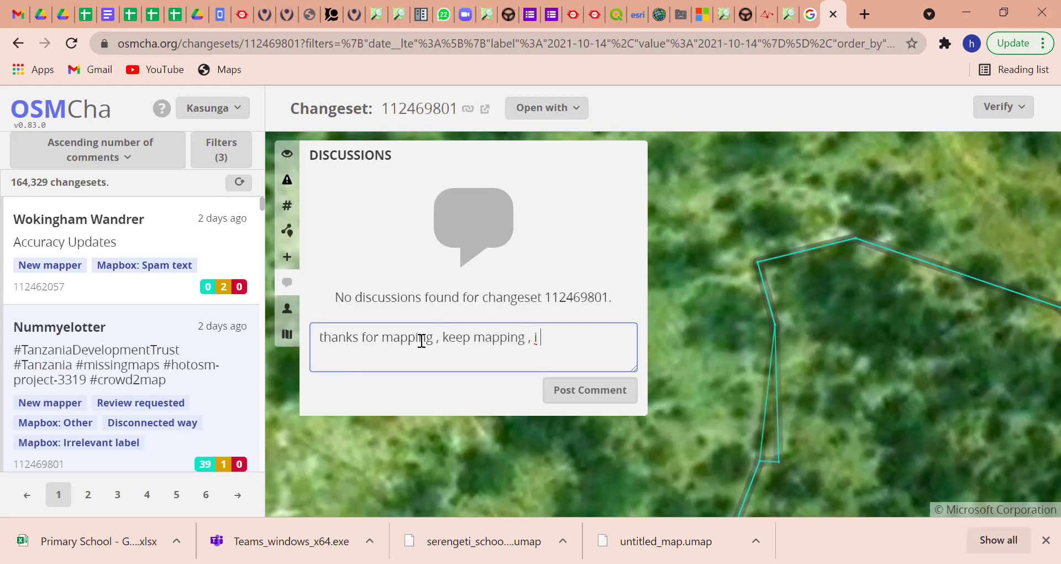
pyautogui.write(' can see your changes')
pyautogui.press('BackSpace')
pyautogui.press('BackSpace')
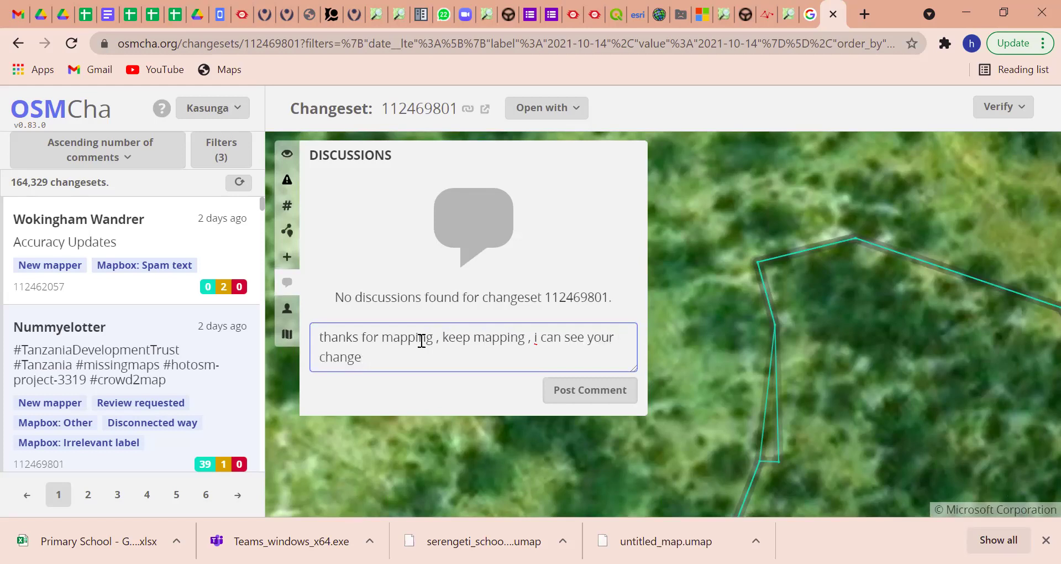
pyautogui.press('BackSpace')
pyautogui.press('BackSpace')
pyautogui.press('BackSpace')
pyautogui.press('BackSpace')
pyautogui.write('mapping i')
pyautogui.write('s quite ')
pyautogui.write('f')
pyautogui.press('BackSpace')
pyautogui.write('good, just to be sure')
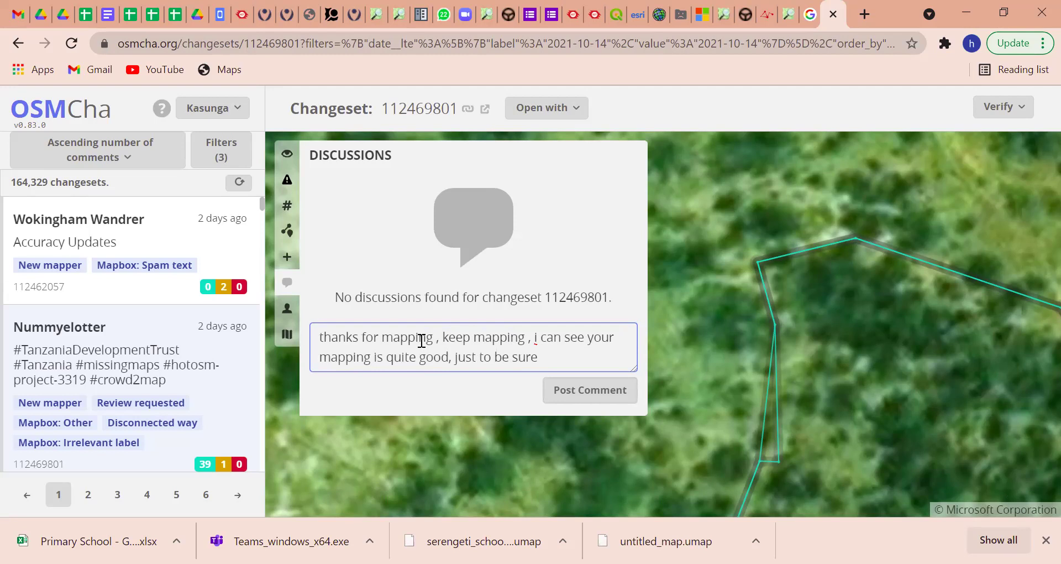
pyautogui.write(' , it lo')
pyautogui.write('ok like i')
pyautogui.write('s a')
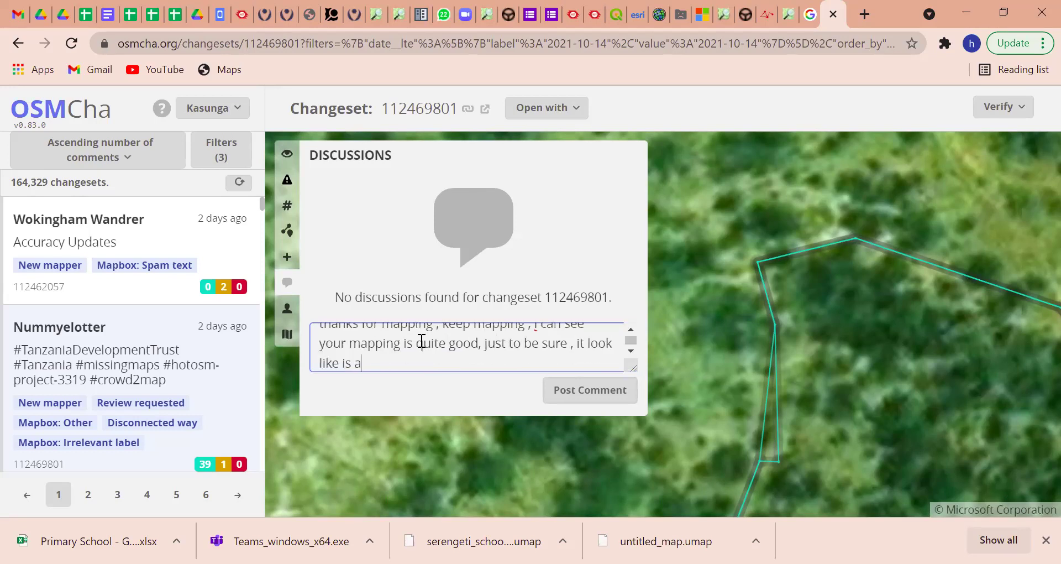
pyautogui.write('seasonal')
pyautogui.press('Right')
pyautogui.press('Right')
pyautogui.press('Right')
pyautogui.press('Right')
pyautogui.press('Right')
pyautogui.press('Right')
pyautogui.press('Right')
pyautogui.press('Right')
pyautogui.write('streeam')
pyautogui.press('BackSpace')
pyautogui.press('BackSpace')
pyautogui.press('BackSpace')
pyautogui.write('am and ')
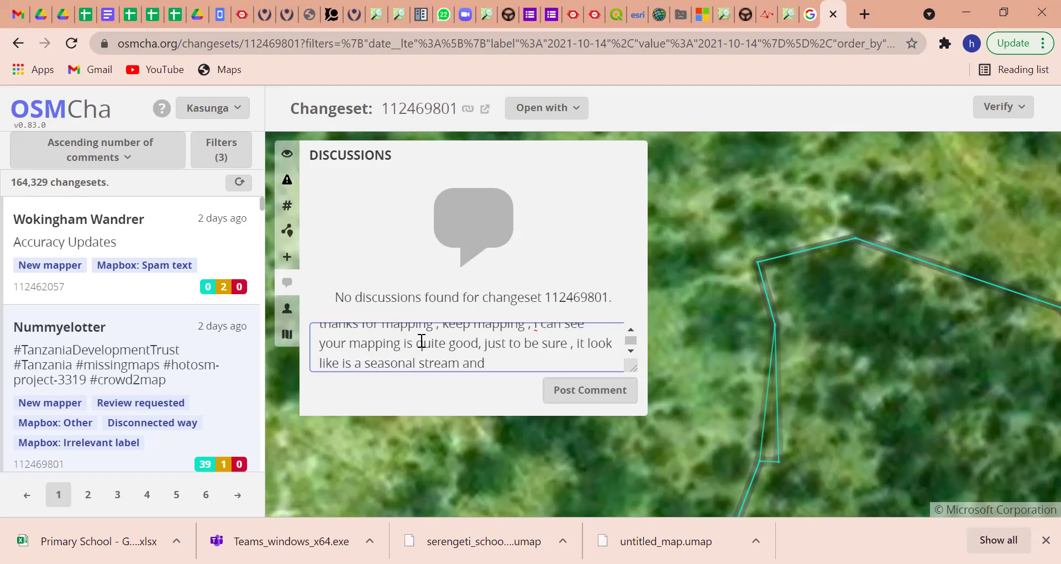
pyautogui.write('it look ')
pyautogui.write('i')
pyautogui.write('like ')
pyautogui.write('cross each')
pyautogui.write(' other')
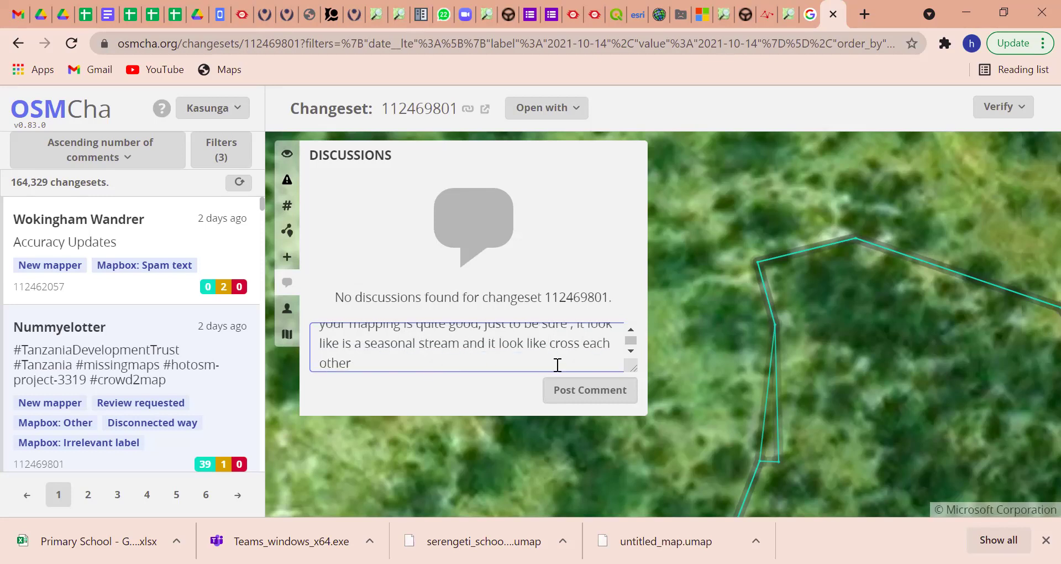
# Post the drafted feedback to changeset 112469801 and zoom around the cyan line.
pyautogui.click(581, 393)
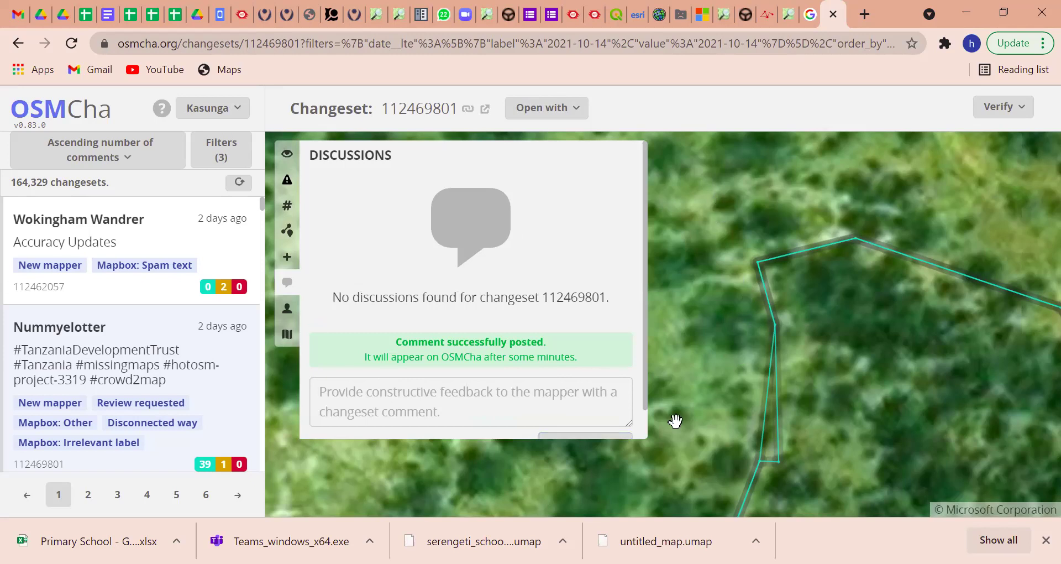
pyautogui.scroll(2, 906, 409)
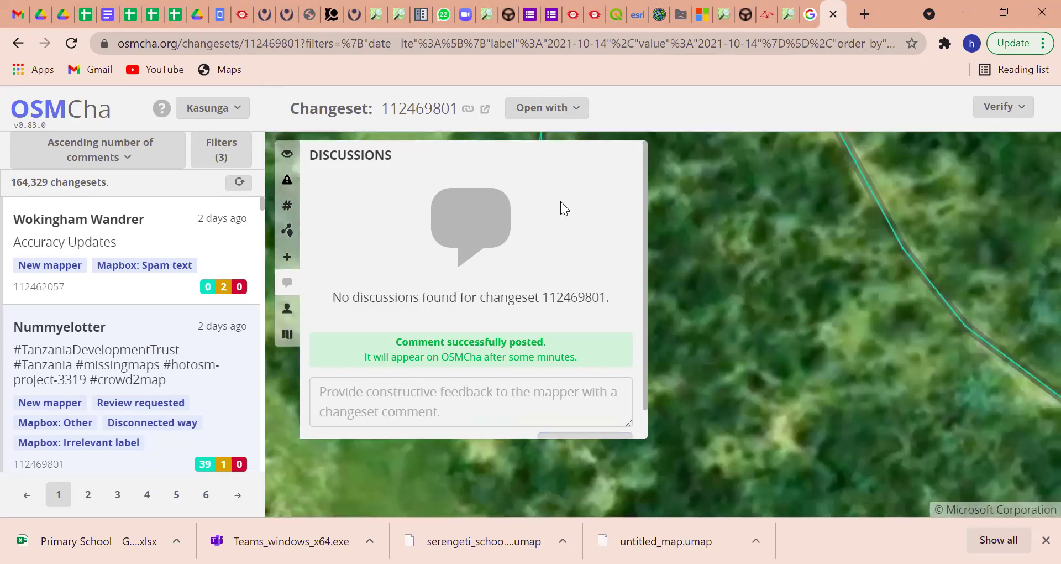
pyautogui.scroll(-4, 776, 441)
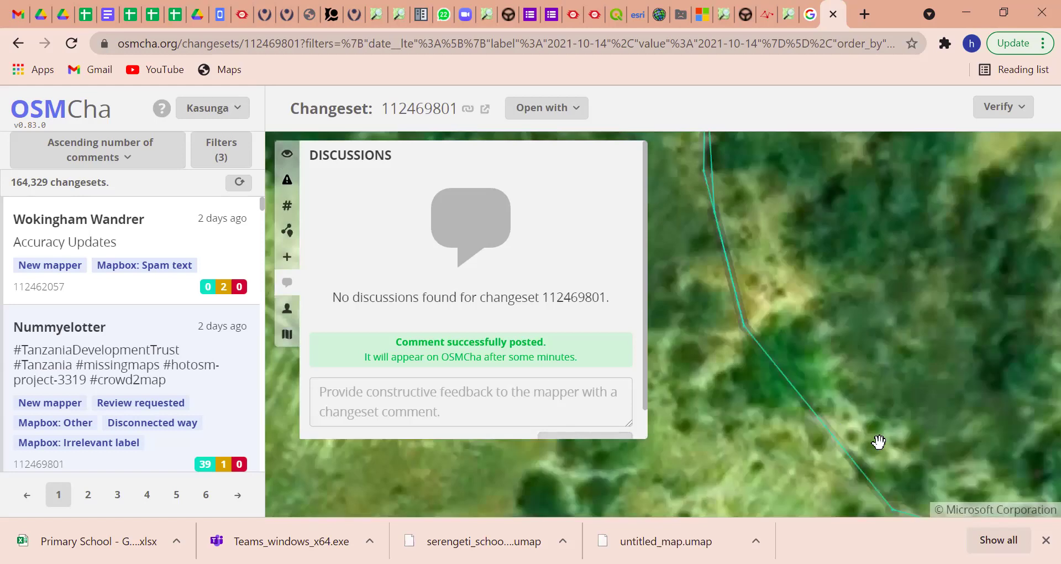
pyautogui.scroll(-2, 763, 185)
pyautogui.scroll(2, 921, 436)
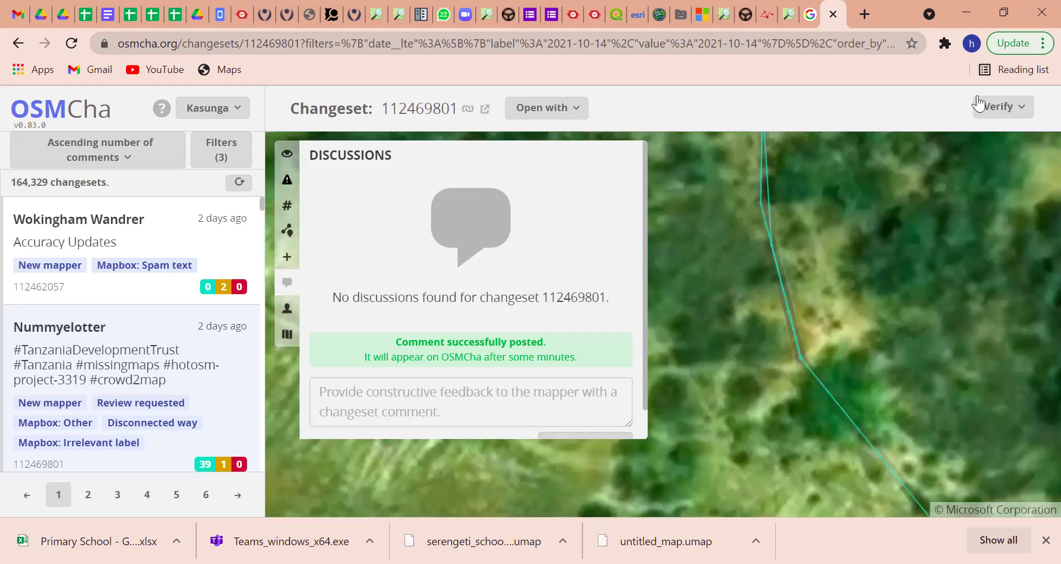
# Verify changeset 112469801 as Good, then scroll through the map and changeset list.
pyautogui.click(983, 106)
pyautogui.click(998, 140)
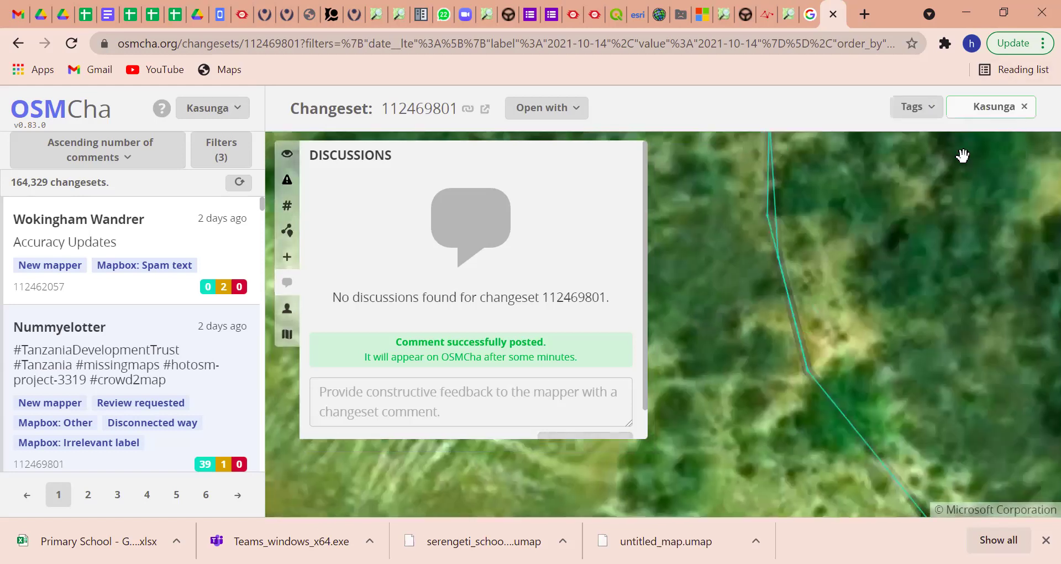
pyautogui.scroll(2, 777, 346)
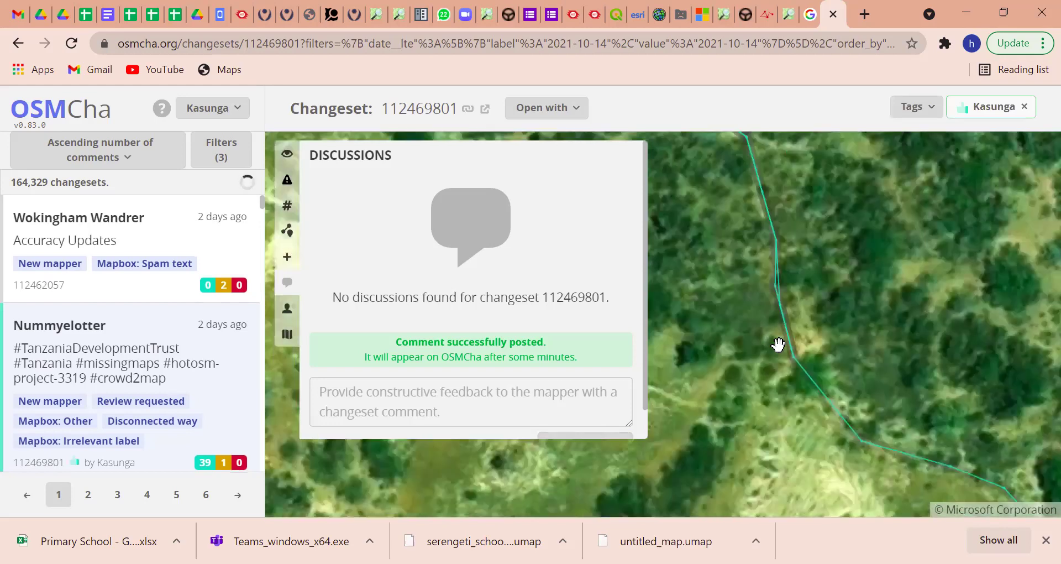
pyautogui.scroll(-2, 778, 344)
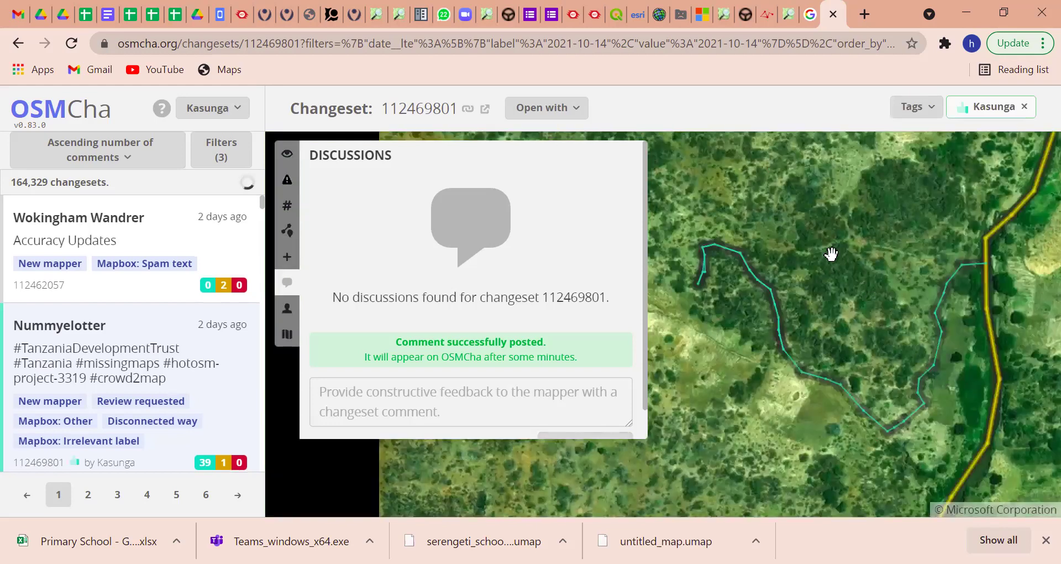
pyautogui.scroll(2, 855, 490)
pyautogui.scroll(1, 884, 360)
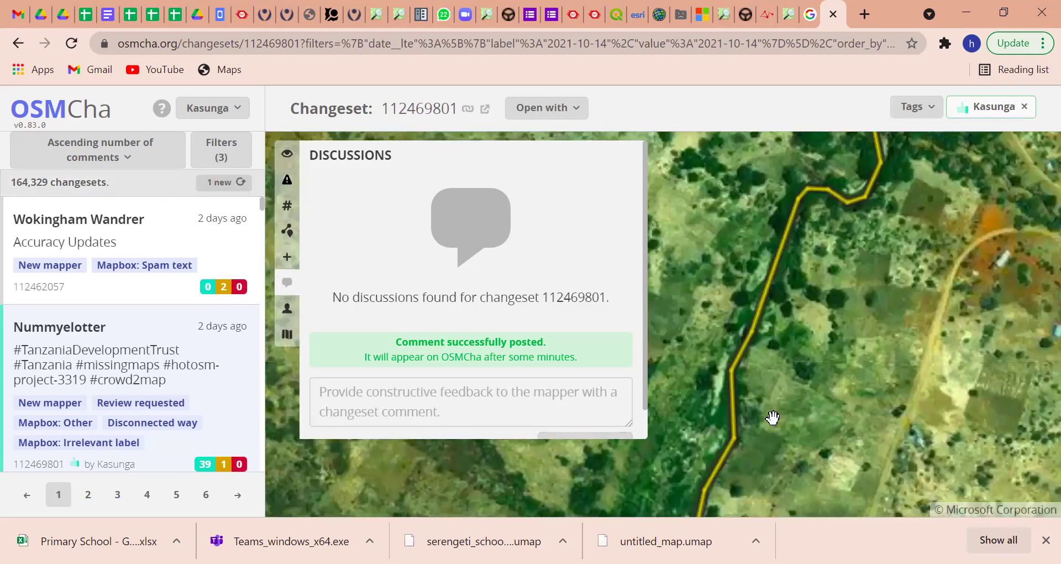
pyautogui.scroll(1, 885, 309)
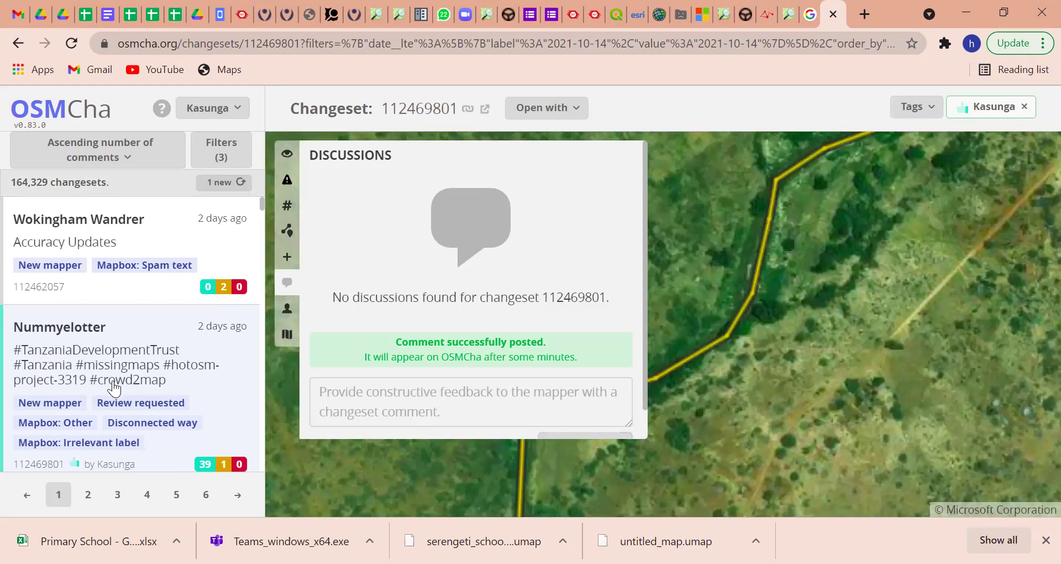
pyautogui.scroll(-4, 115, 388)
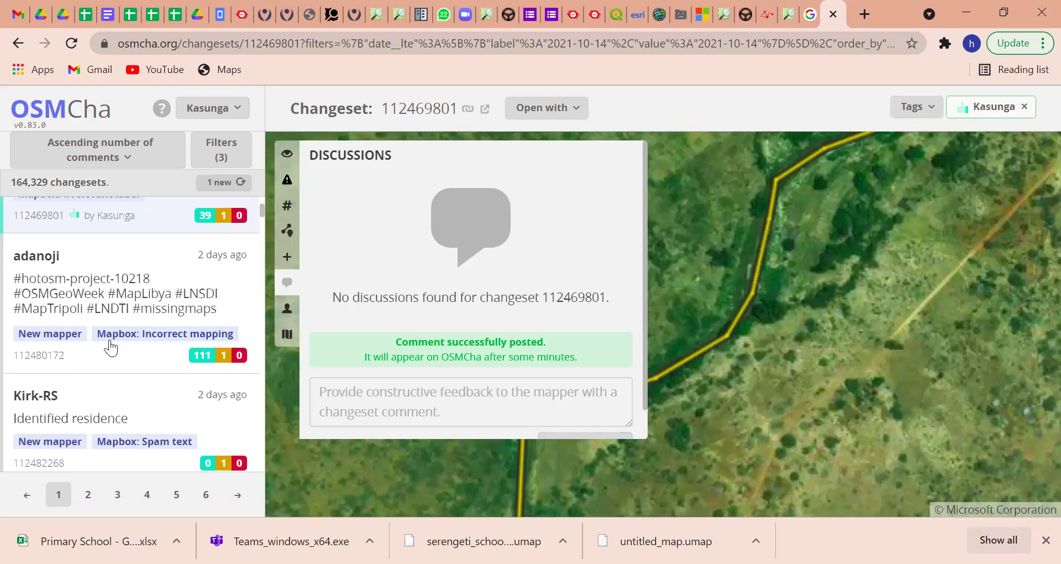
pyautogui.scroll(-5, 114, 382)
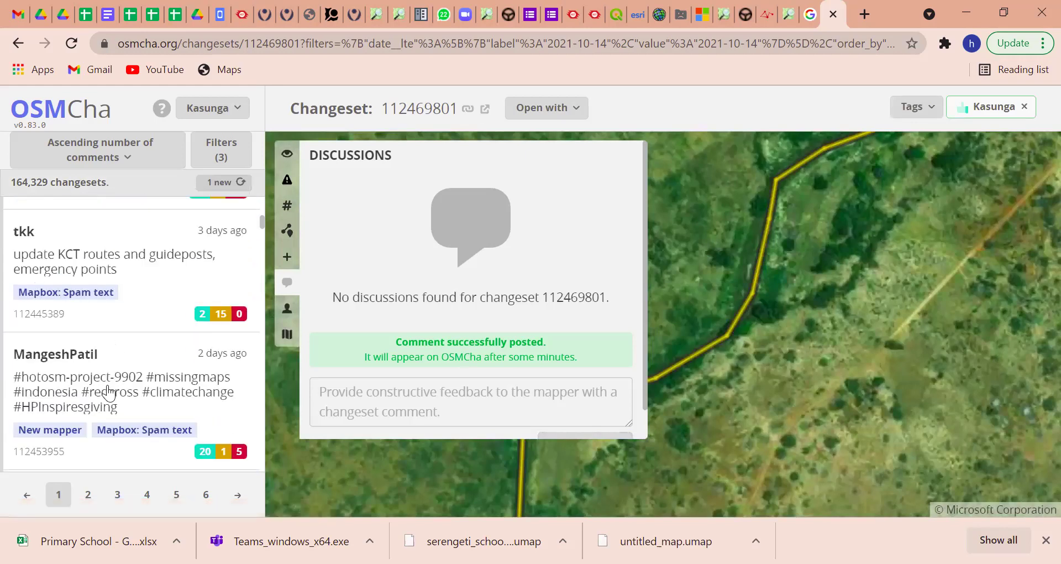
pyautogui.scroll(-1, 109, 393)
pyautogui.scroll(-5, 108, 393)
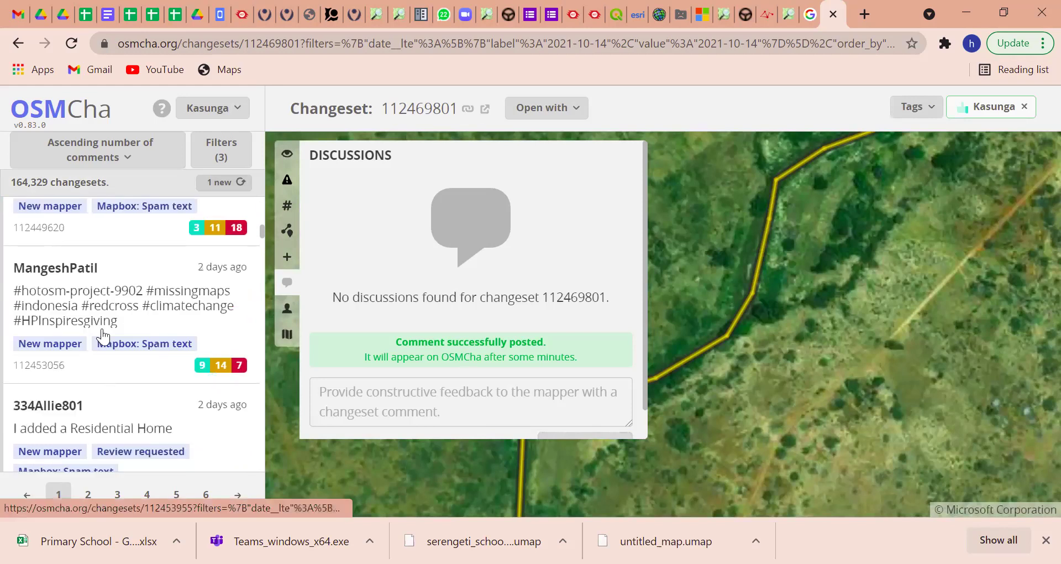
pyautogui.scroll(-10, 119, 333)
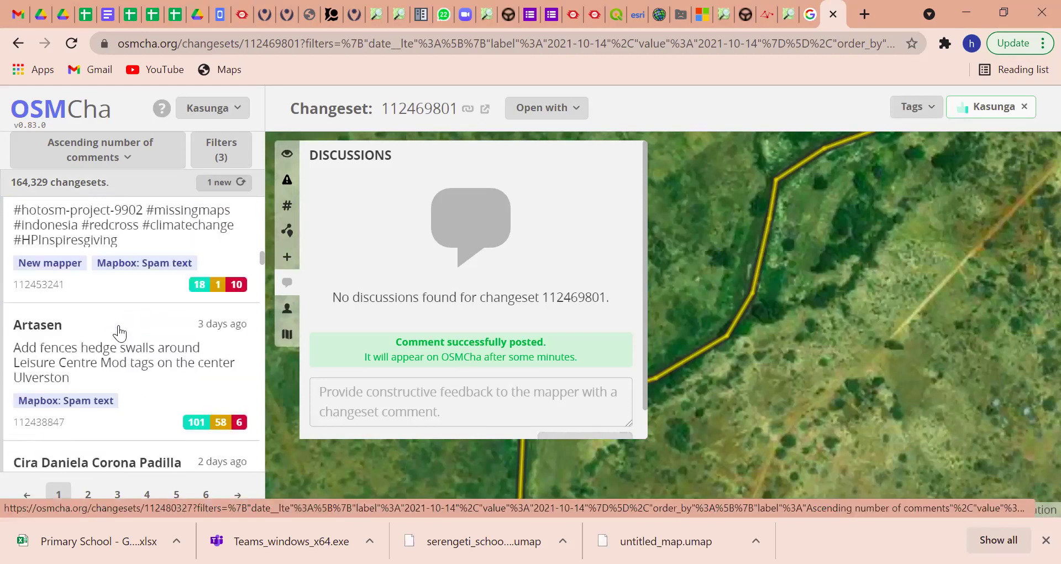
pyautogui.scroll(-4, 119, 333)
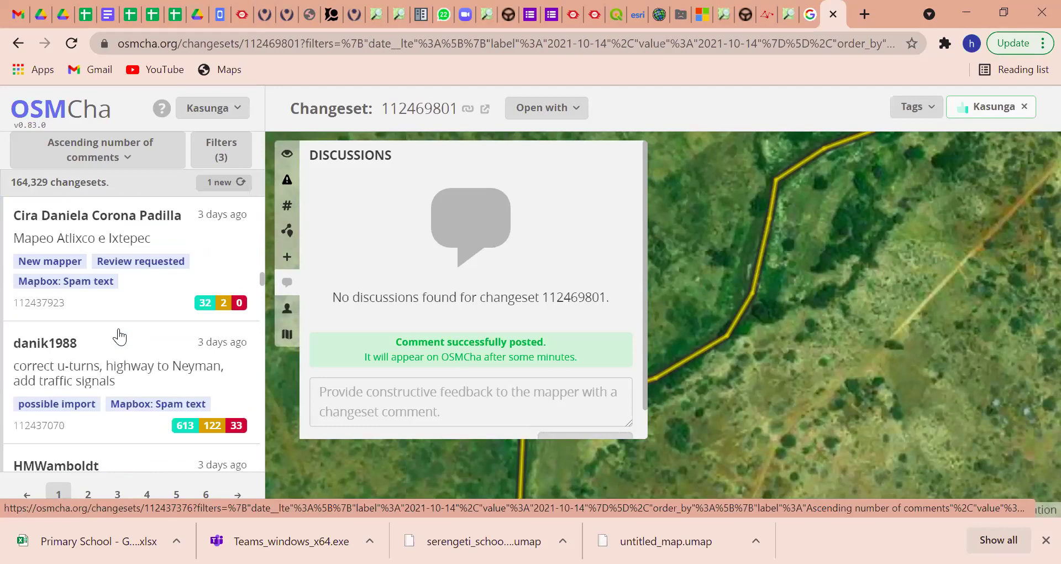
pyautogui.scroll(-5, 119, 335)
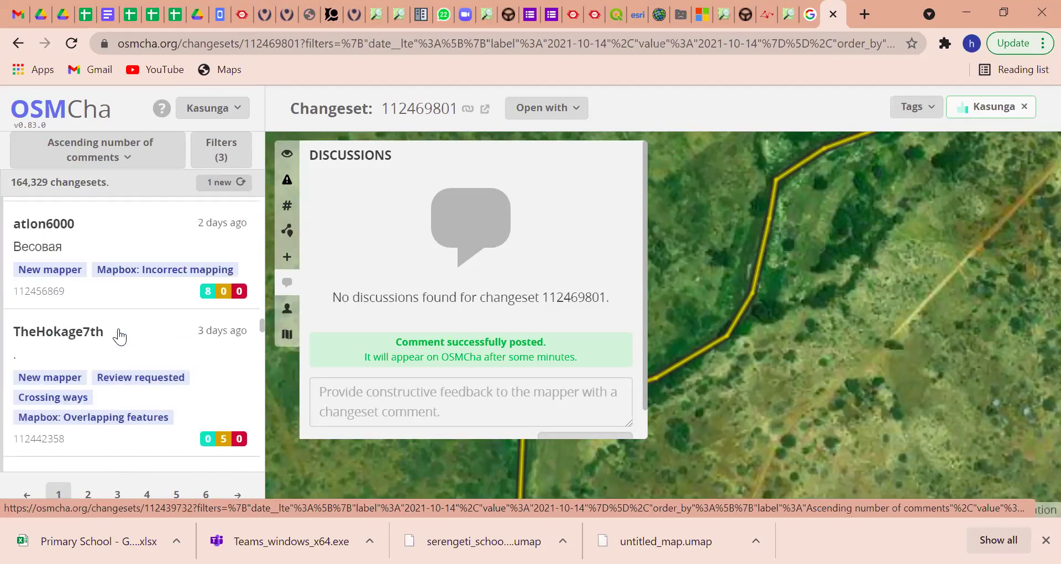
pyautogui.scroll(-6, 119, 335)
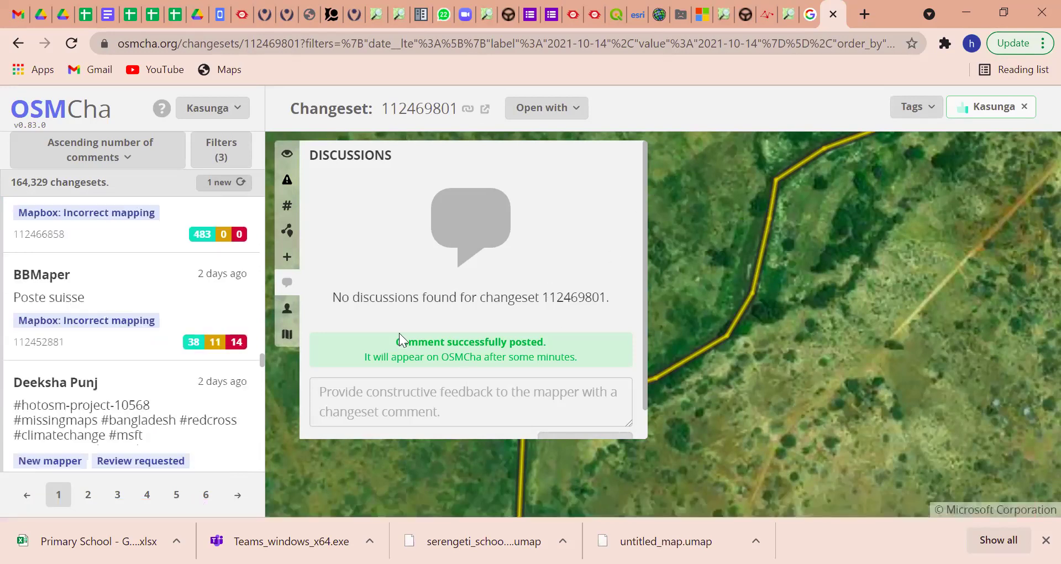
# Bring up the Map Controls panel and centre the map on the added cyan way by the river.
pyautogui.click(292, 339)
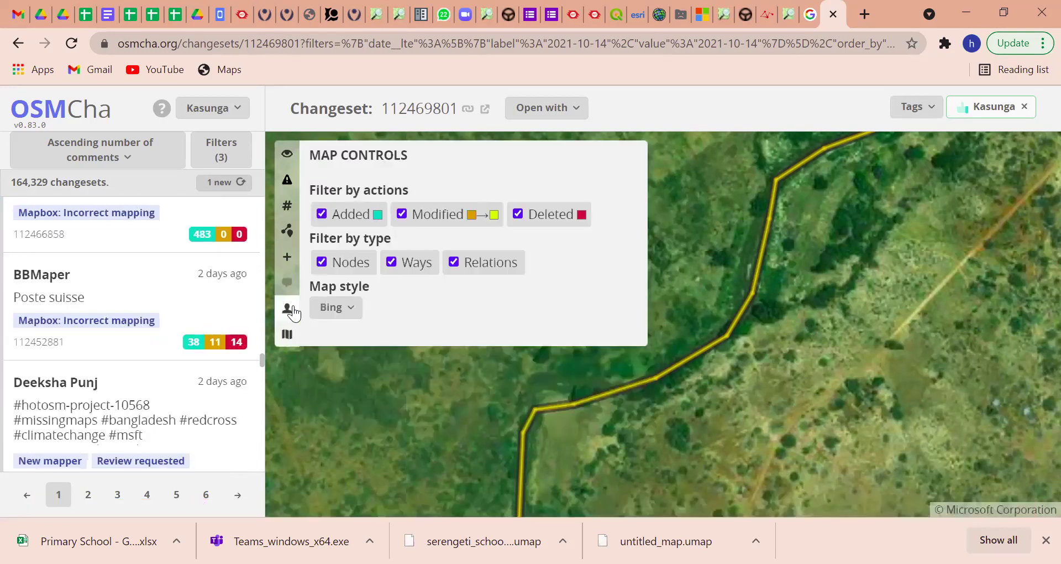
pyautogui.scroll(-3, 805, 332)
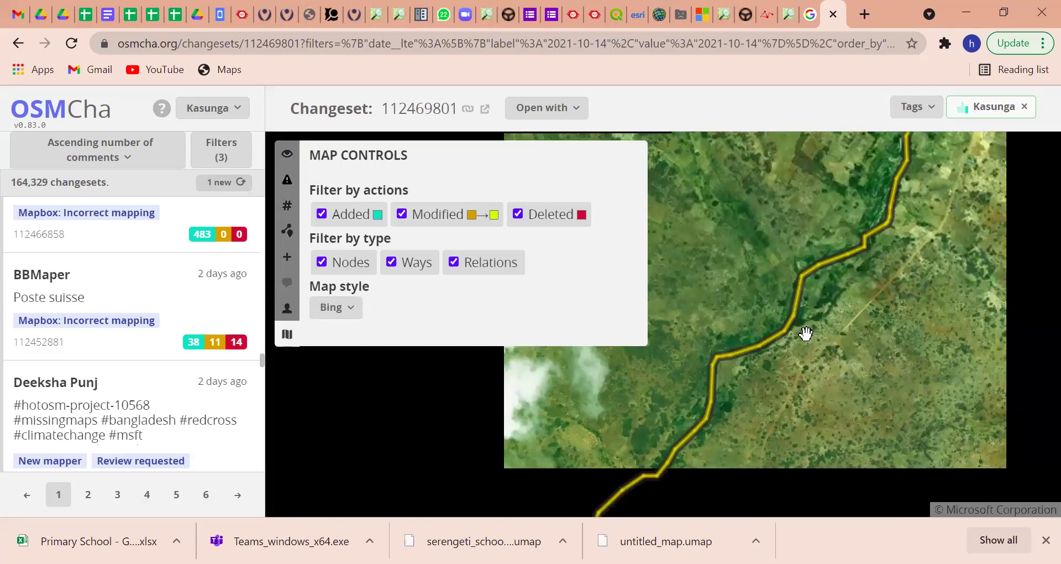
pyautogui.scroll(2, 829, 310)
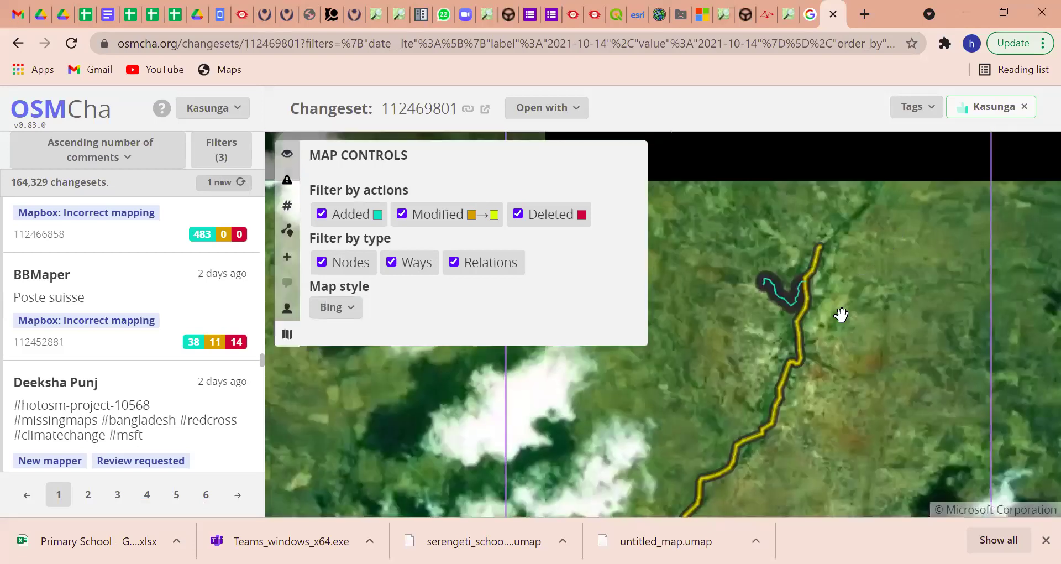
pyautogui.scroll(2, 787, 304)
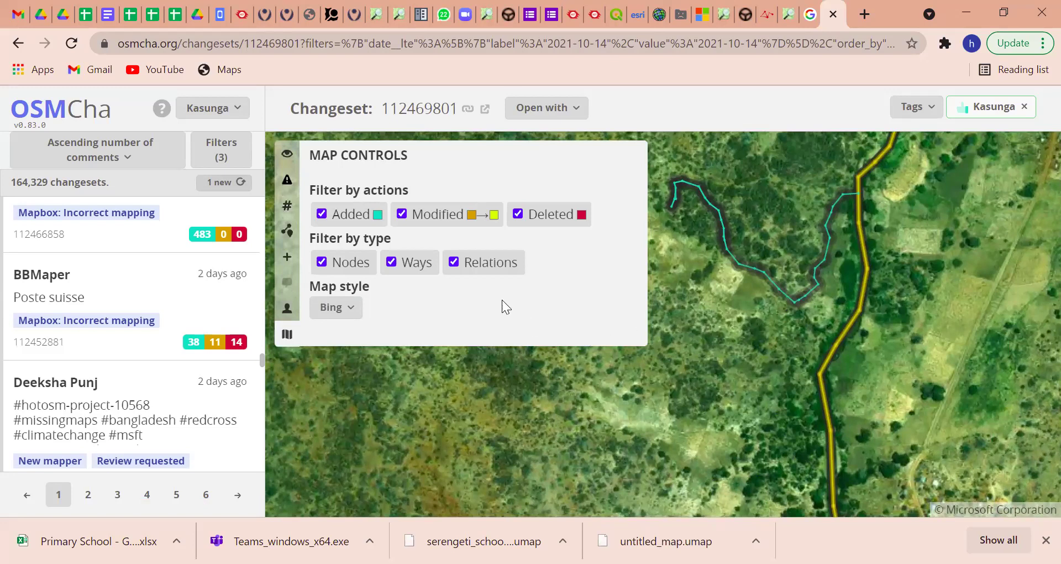
pyautogui.moveTo(782, 202); pyautogui.dragTo(839, 271)
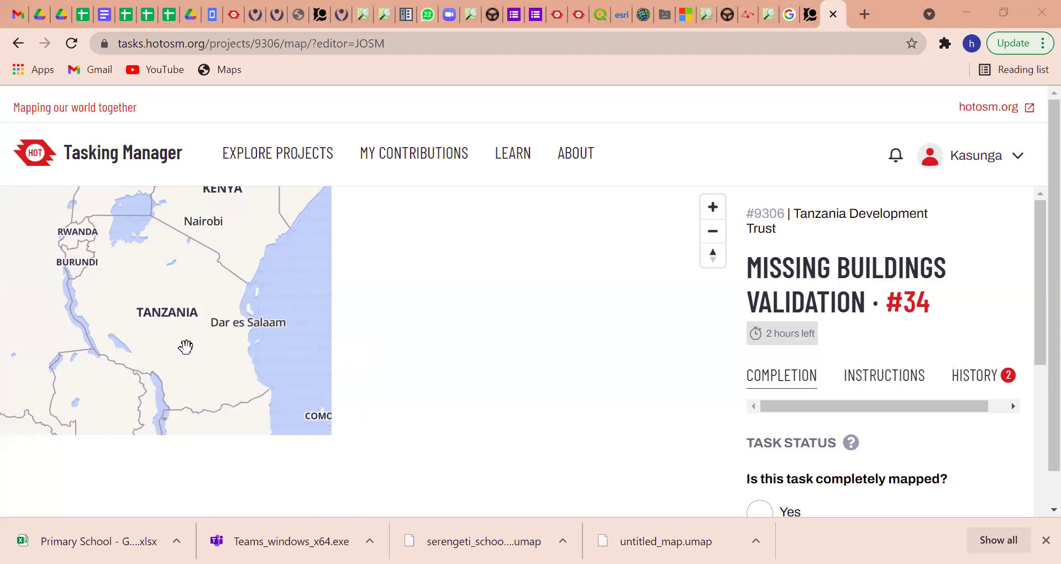
# Scroll the task panel down to the Comment box and Submit task button.
pyautogui.scroll(-7, 763, 329)
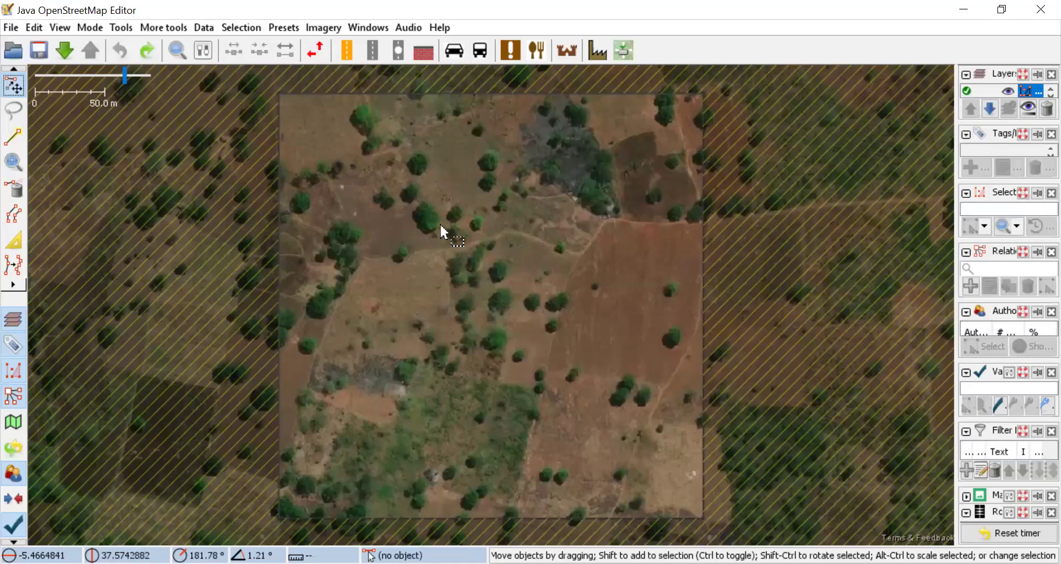
# Widen the right side panels and enlarge the Layers list.
pyautogui.scroll(2, 440, 224)
pyautogui.scroll(3, 439, 223)
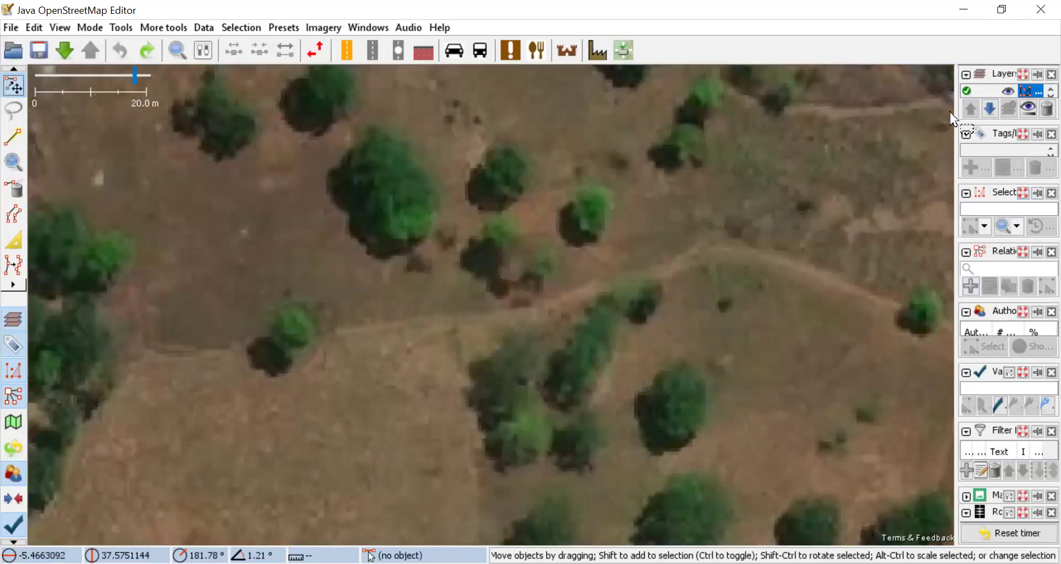
pyautogui.moveTo(959, 111); pyautogui.dragTo(839, 110)
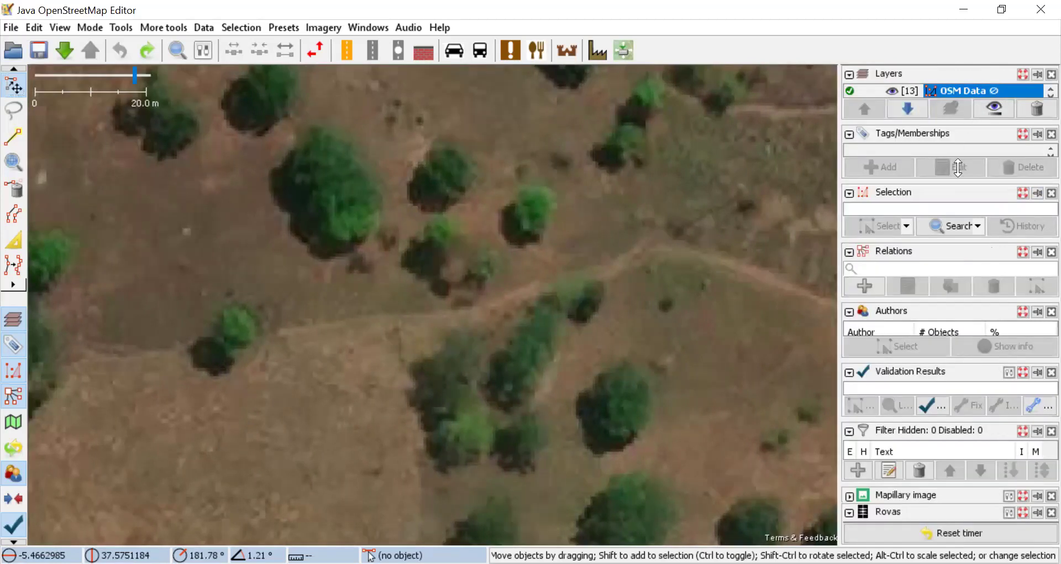
pyautogui.moveTo(953, 123); pyautogui.dragTo(959, 232)
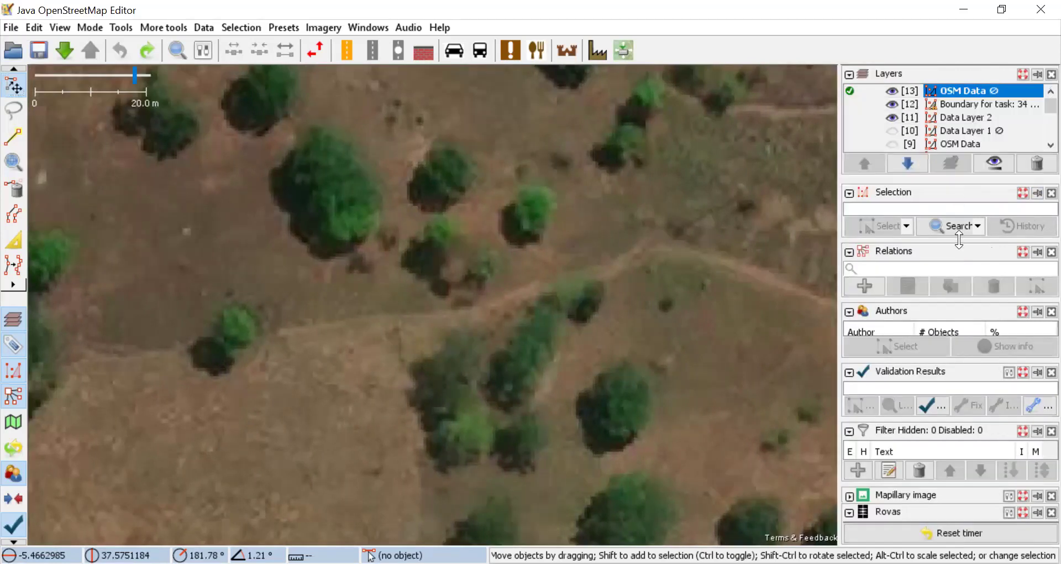
# Hide Data Layer 2, keep the task boundary hidden, and make OSM Data the active layer.
pyautogui.click(891, 103)
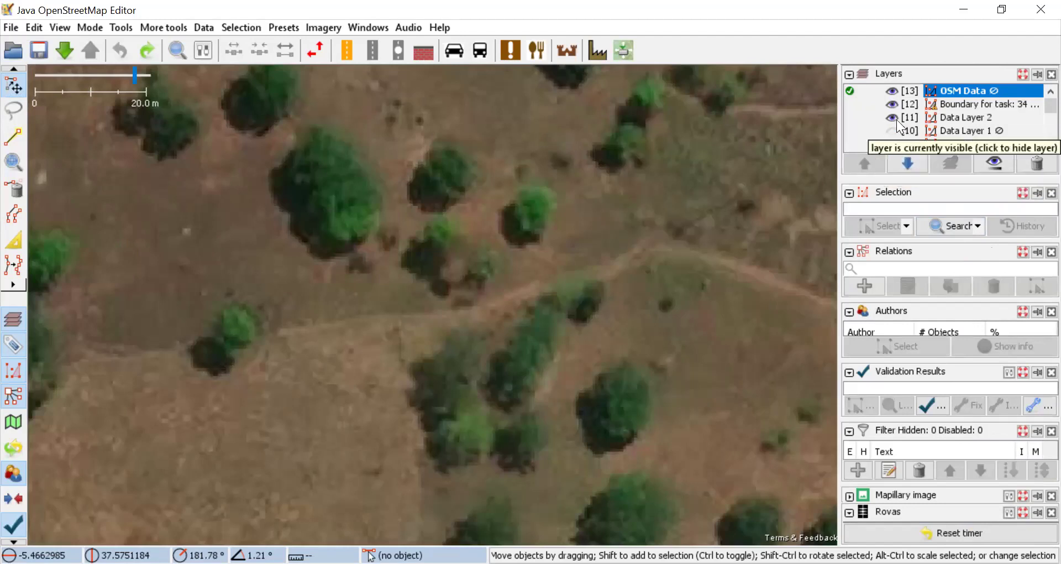
pyautogui.click(891, 117)
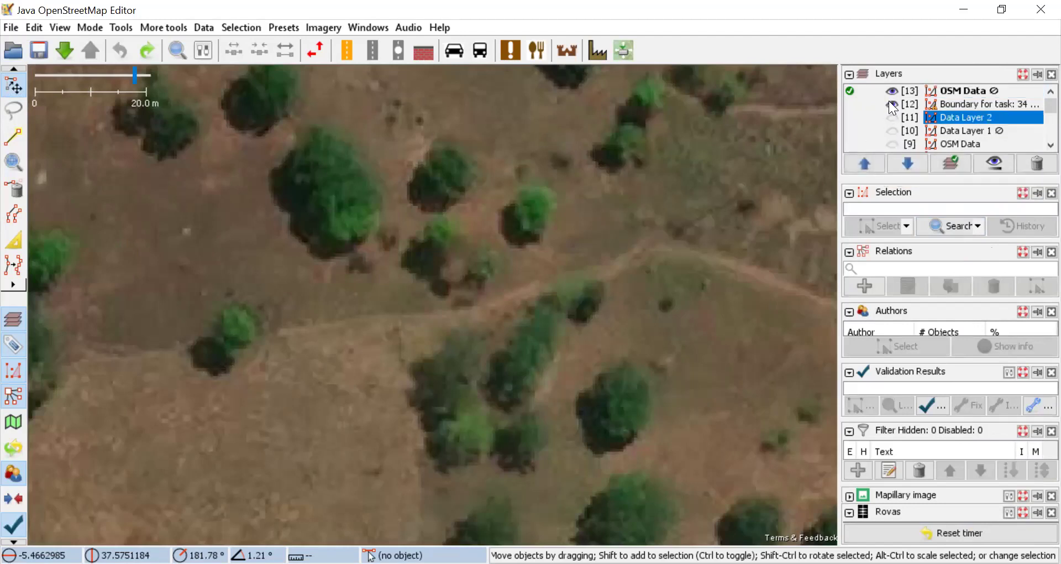
pyautogui.click(889, 103)
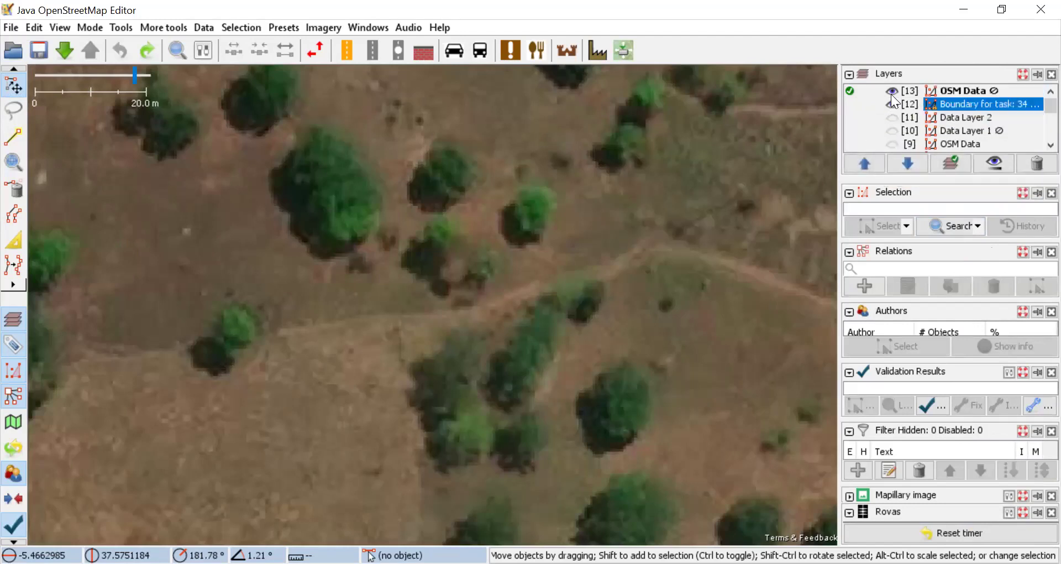
pyautogui.click(891, 94)
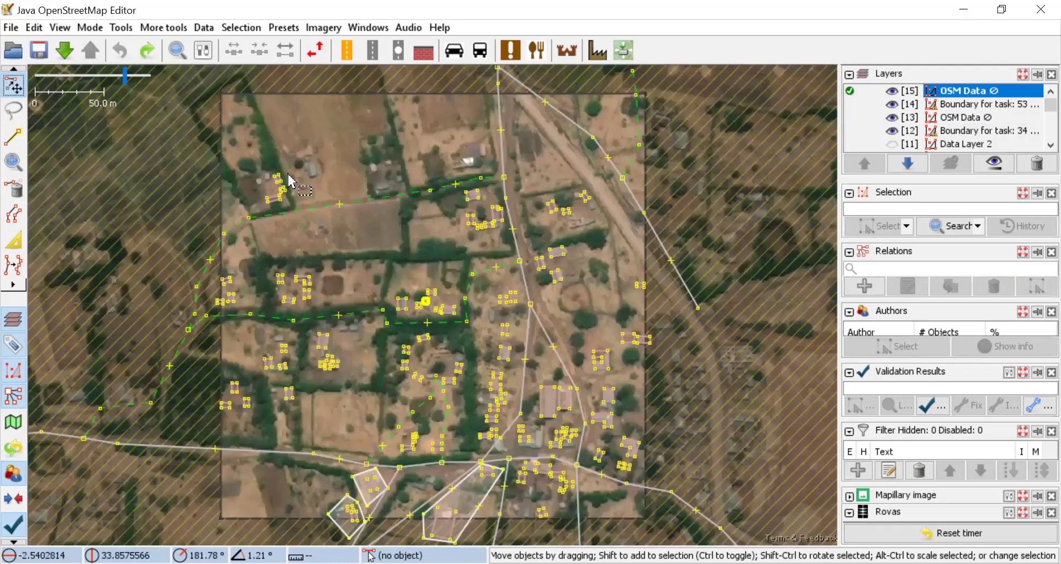
# Zoom and pan to the small traced buildings south of the hedge-lined track.
pyautogui.scroll(2, 304, 221)
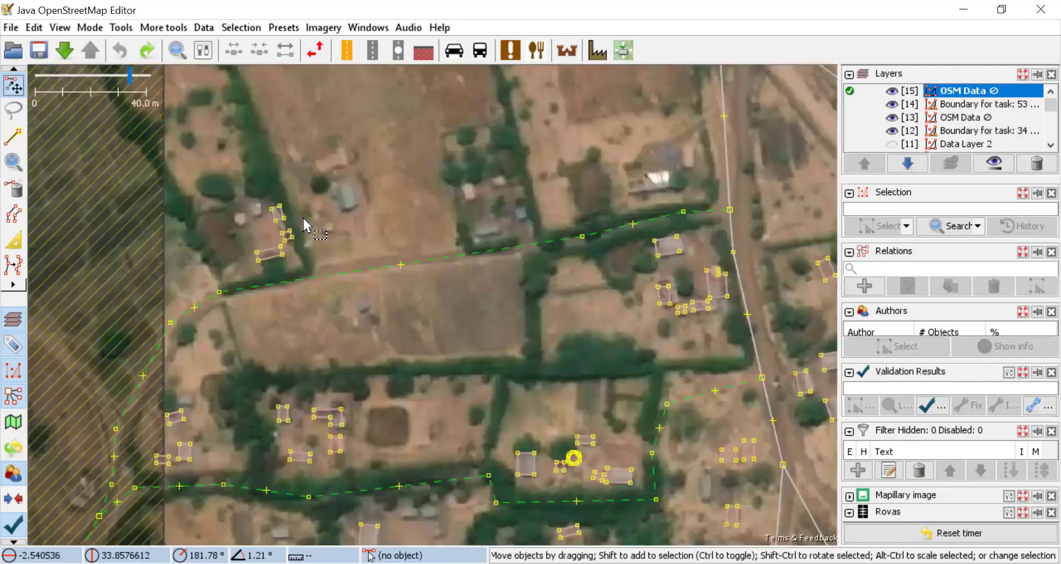
pyautogui.scroll(2, 304, 222)
pyautogui.scroll(-2, 569, 253)
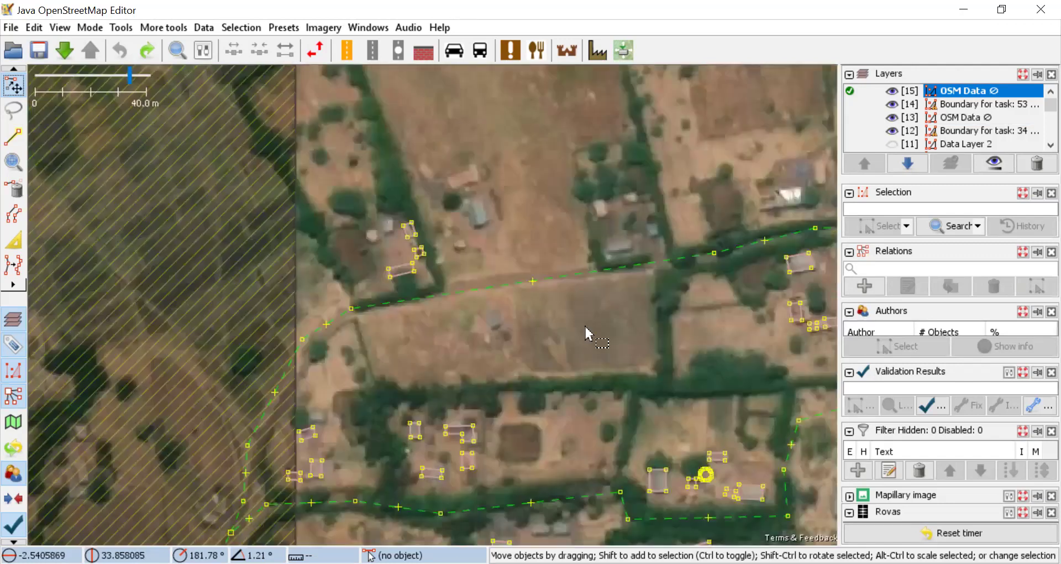
pyautogui.scroll(-2, 586, 332)
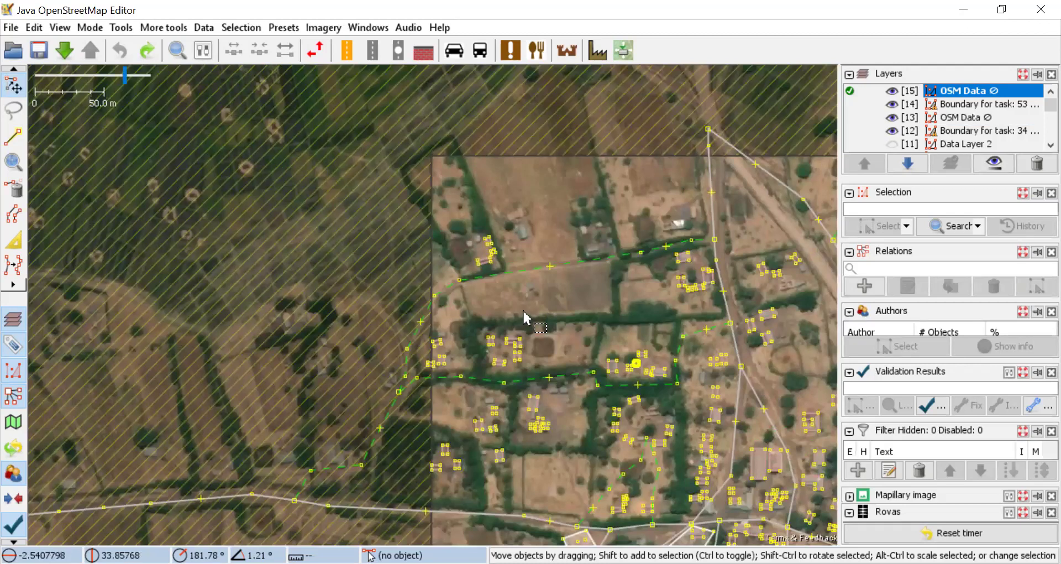
pyautogui.scroll(1, 502, 256)
pyautogui.scroll(-1, 491, 359)
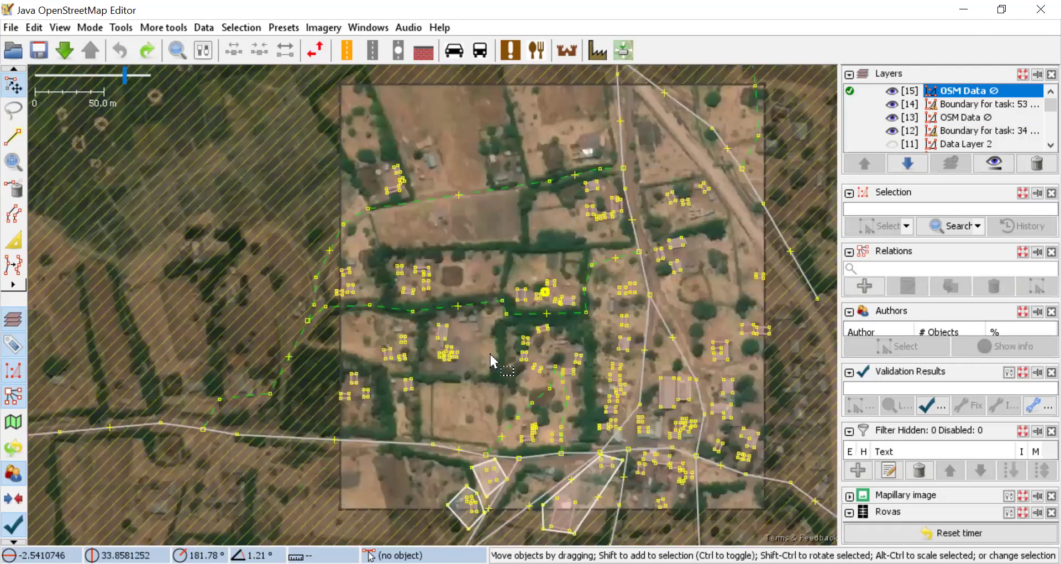
pyautogui.scroll(3, 433, 351)
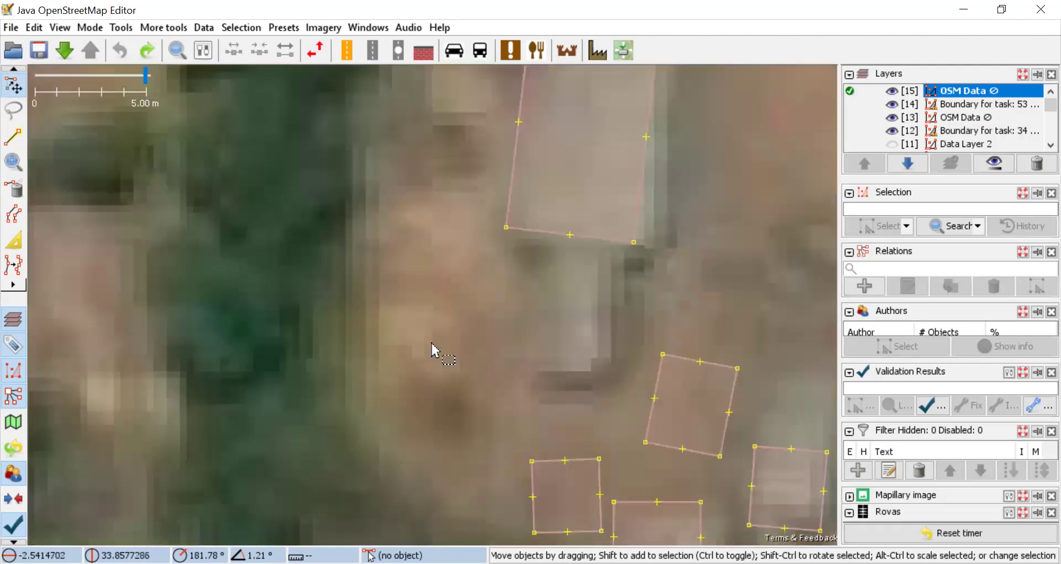
pyautogui.scroll(1, 509, 389)
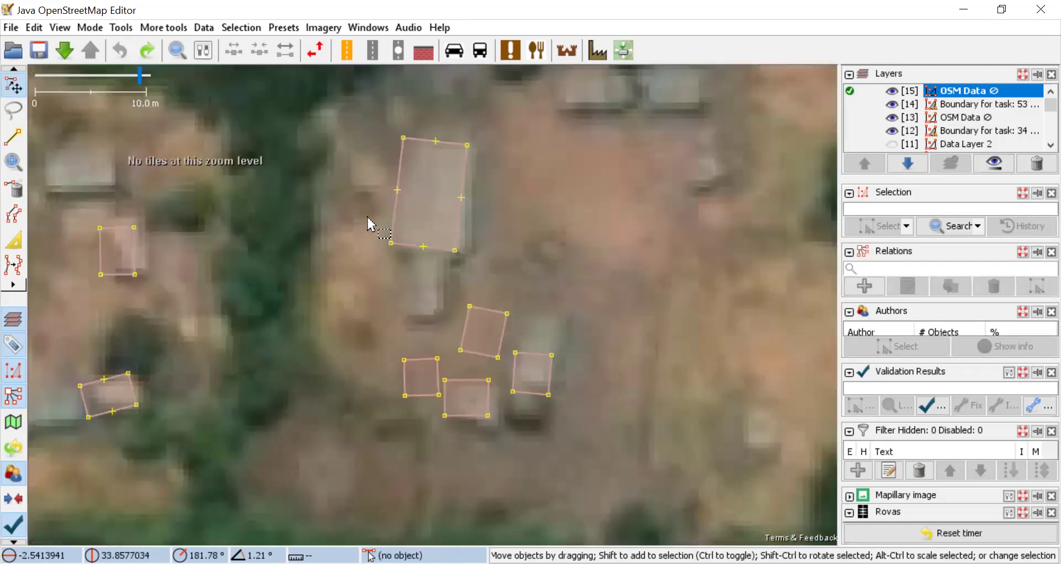
pyautogui.click(354, 268)
pyautogui.moveTo(350, 280); pyautogui.dragTo(431, 315)
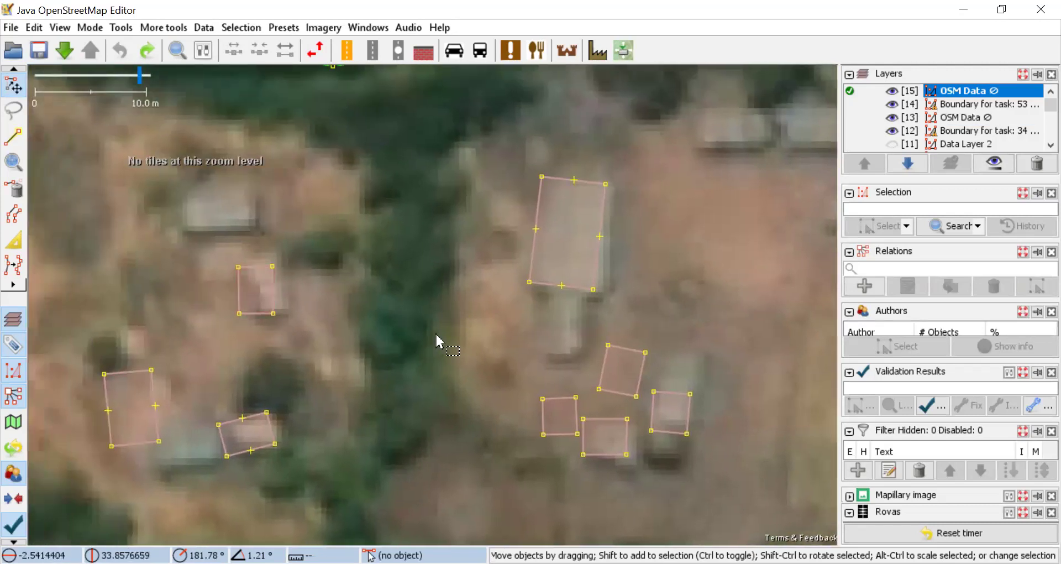
pyautogui.scroll(-1, 465, 333)
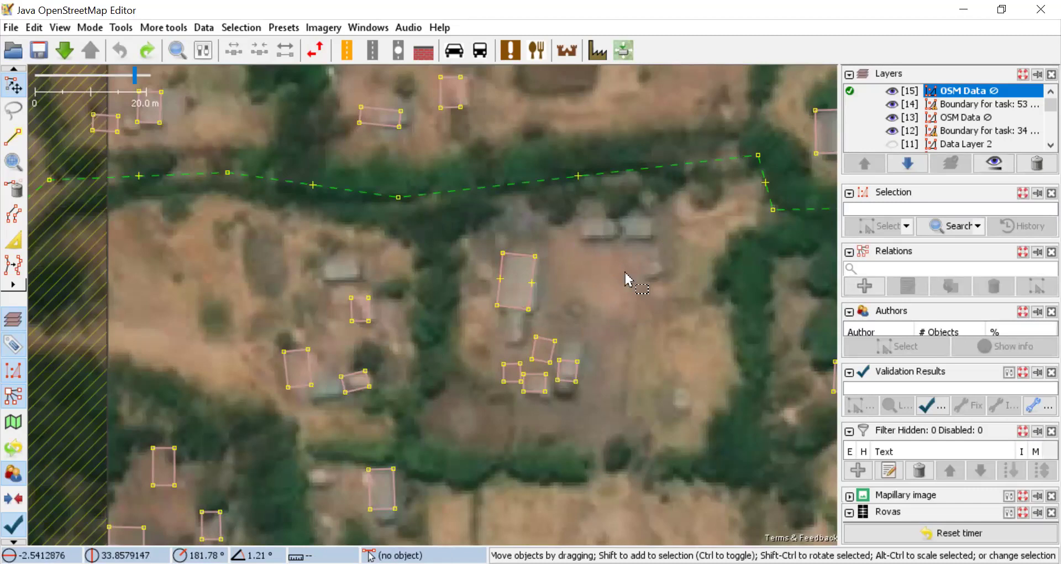
# Move the small misaligned building onto its roof and fit its corners.
pyautogui.click(543, 353)
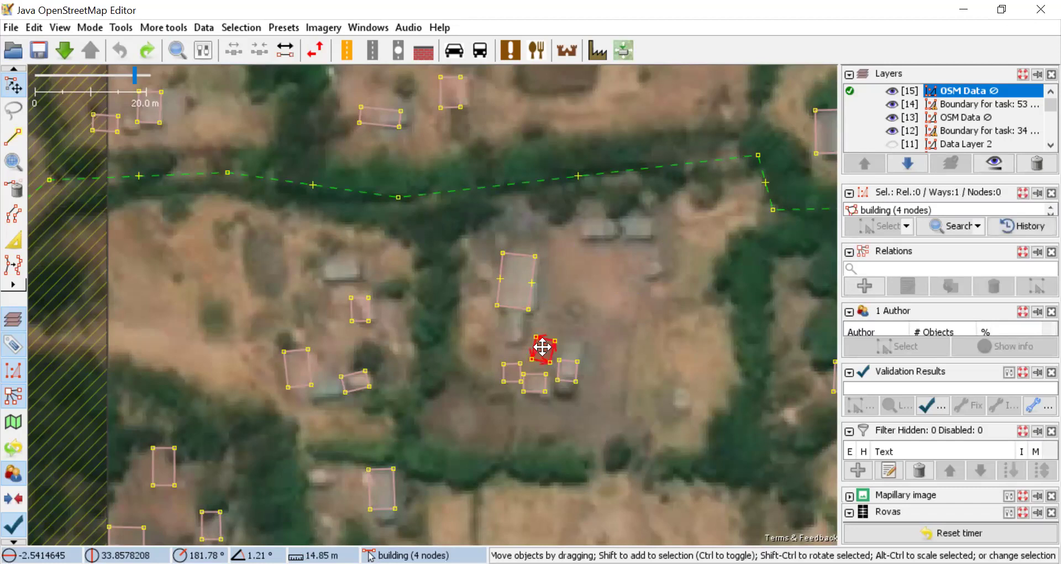
pyautogui.moveTo(544, 351); pyautogui.dragTo(629, 238)
pyautogui.scroll(8, 600, 243)
pyautogui.scroll(-5, 598, 245)
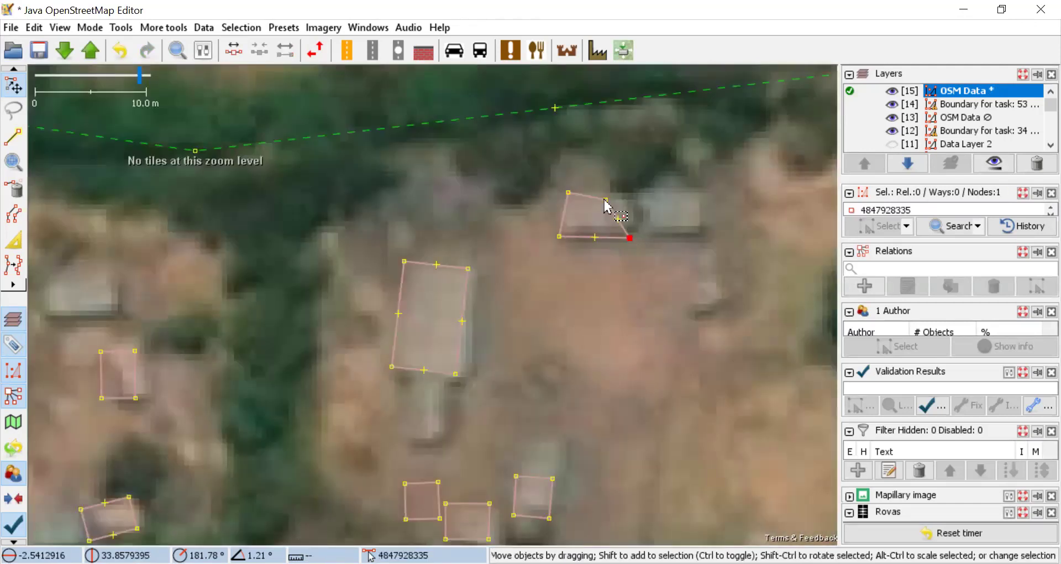
pyautogui.moveTo(606, 199); pyautogui.dragTo(634, 202)
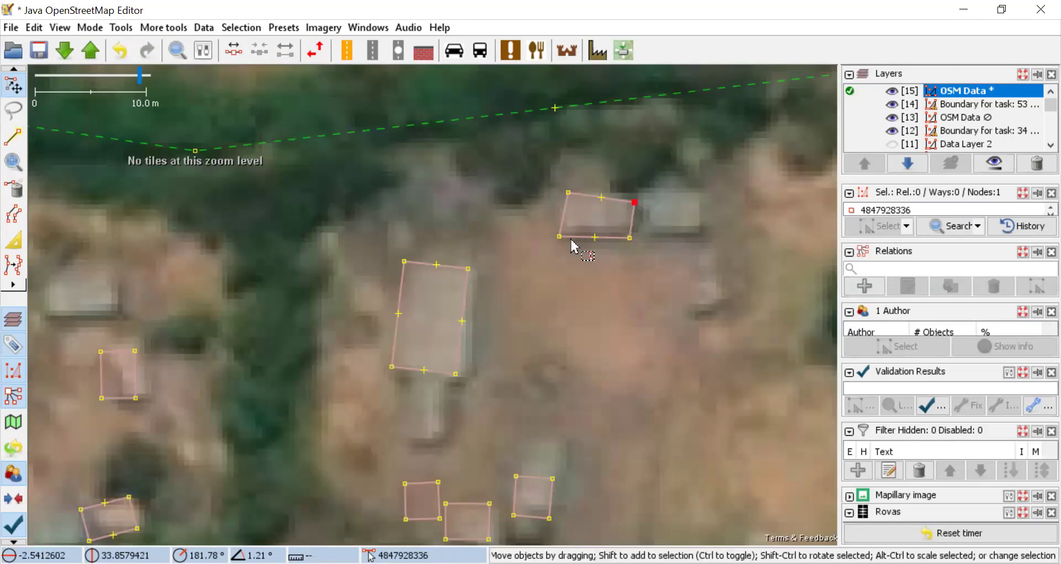
pyautogui.moveTo(559, 237); pyautogui.dragTo(563, 228)
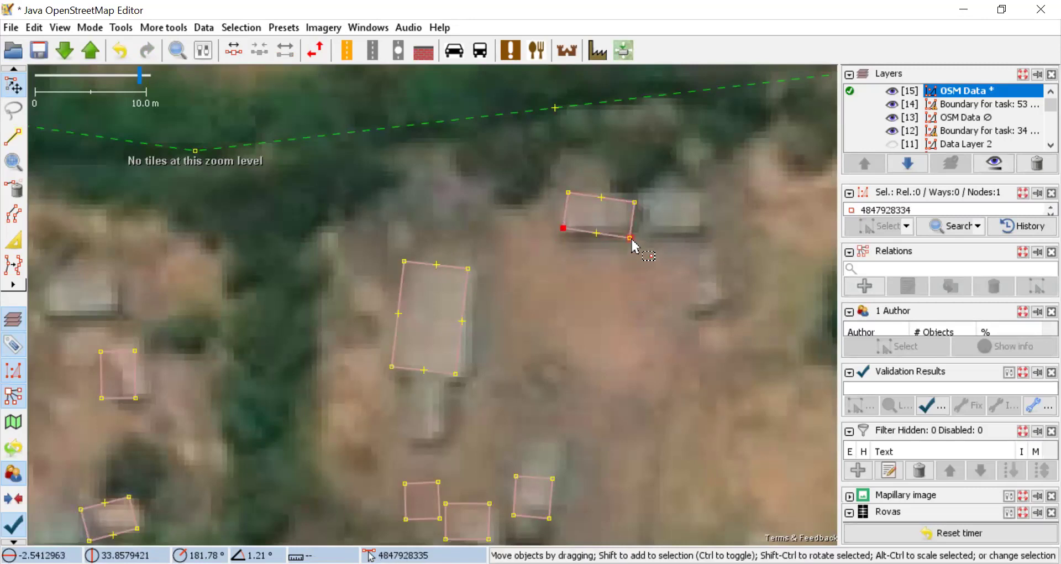
pyautogui.click(611, 235)
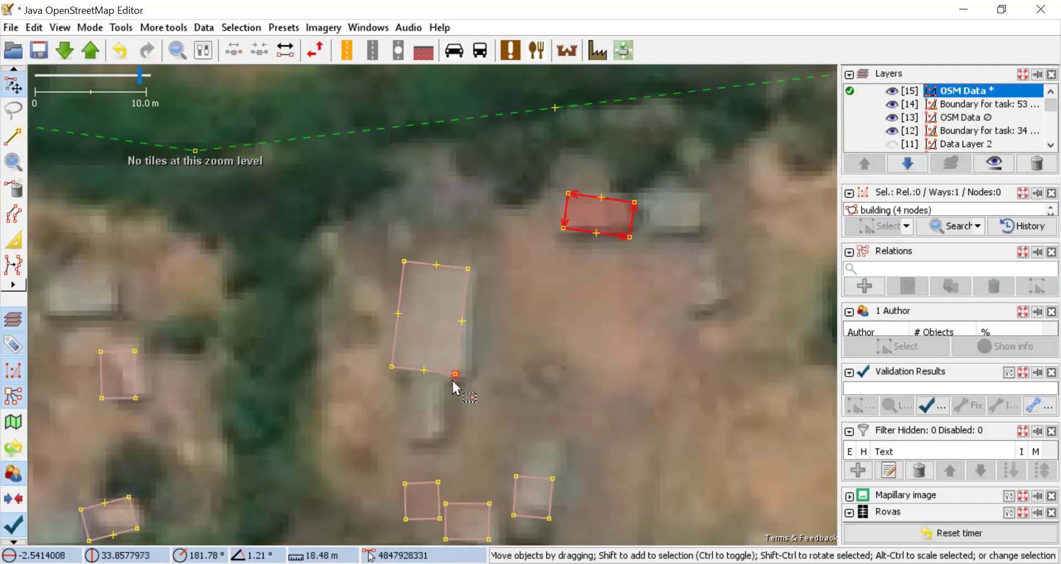
# Shift the large building right, then move the bottom small building up beneath it.
pyautogui.moveTo(456, 338); pyautogui.dragTo(467, 339)
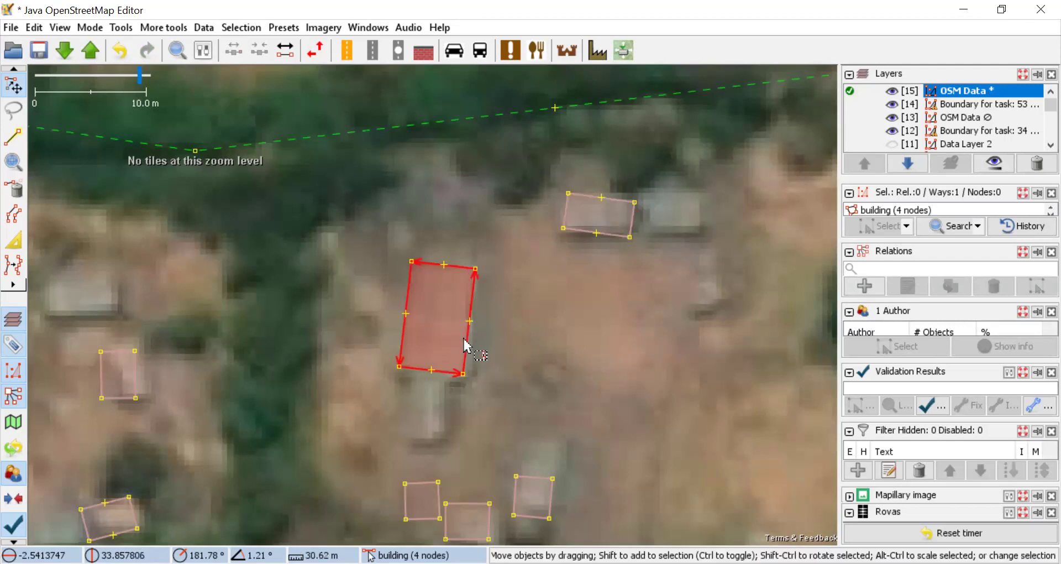
pyautogui.click(422, 505)
pyautogui.moveTo(417, 498); pyautogui.dragTo(387, 363)
pyautogui.moveTo(442, 410); pyautogui.dragTo(447, 372)
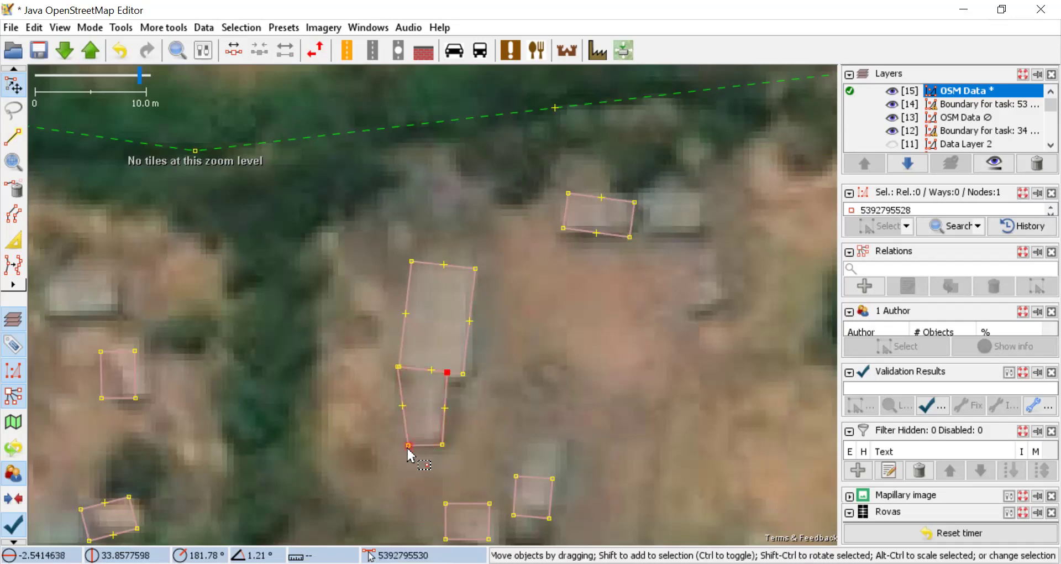
pyautogui.moveTo(408, 449); pyautogui.dragTo(402, 444)
# Select both the large upper building and the lower building together.
pyautogui.click(407, 398)
pyautogui.click(407, 348)
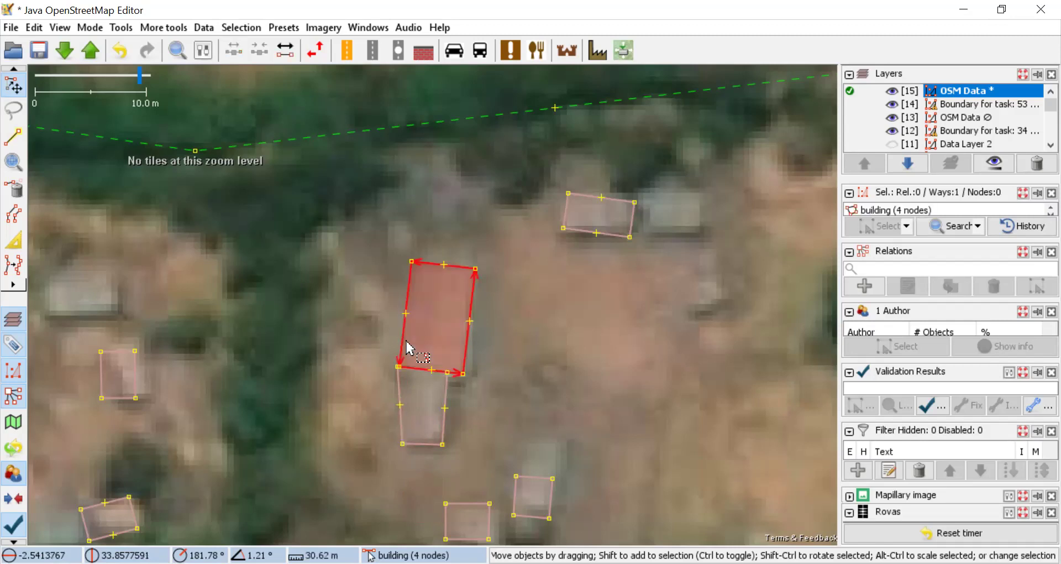
pyautogui.keyDown('shift'); pyautogui.click(400, 398); pyautogui.keyUp('shift')
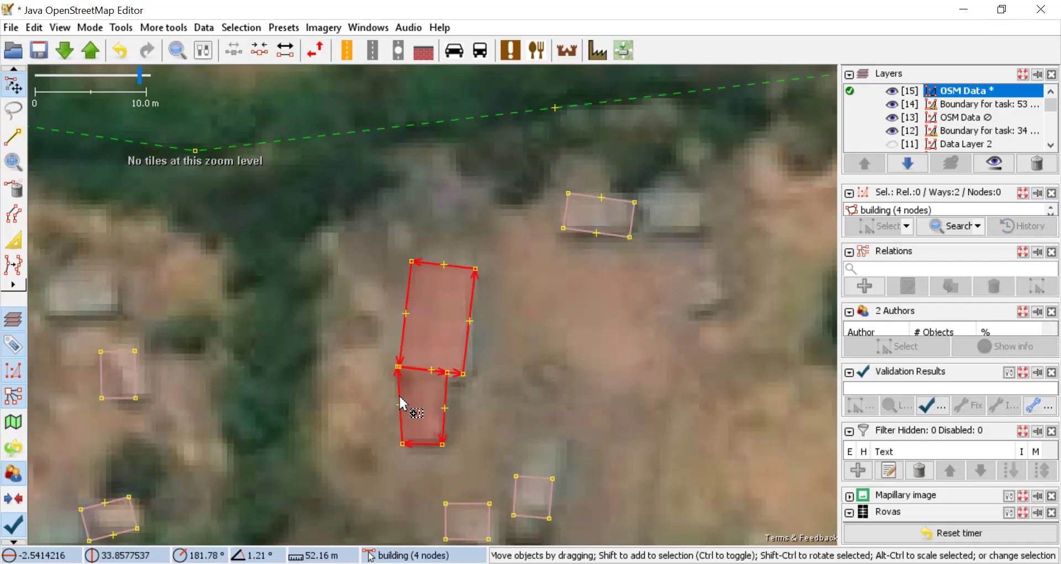
# Try Shift+J to join the outlines, then dismiss the Jump to Position dialogs.
pyautogui.hotkey('shift', 'j')
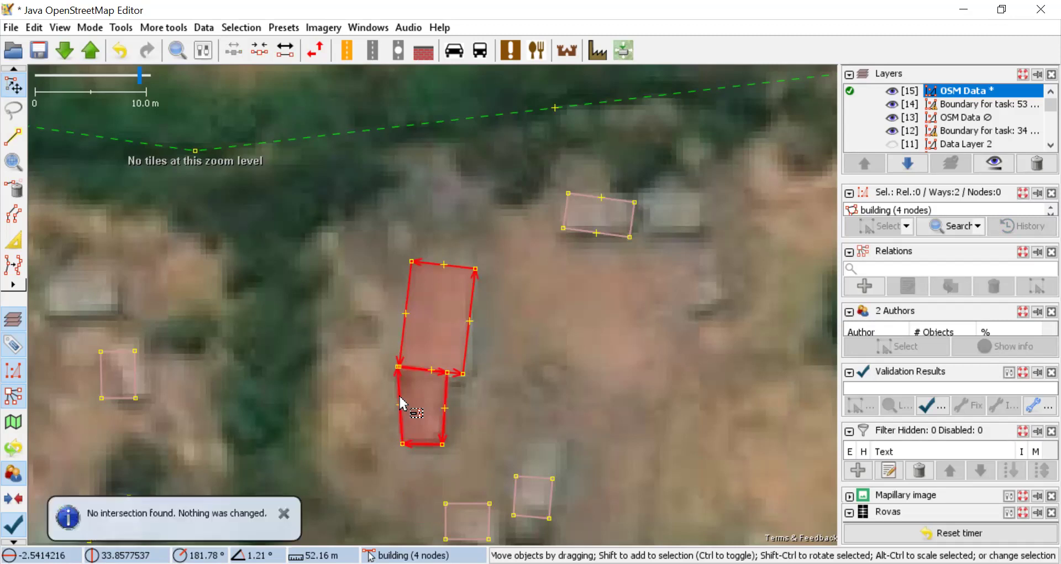
pyautogui.hotkey('ctrl', 'j')
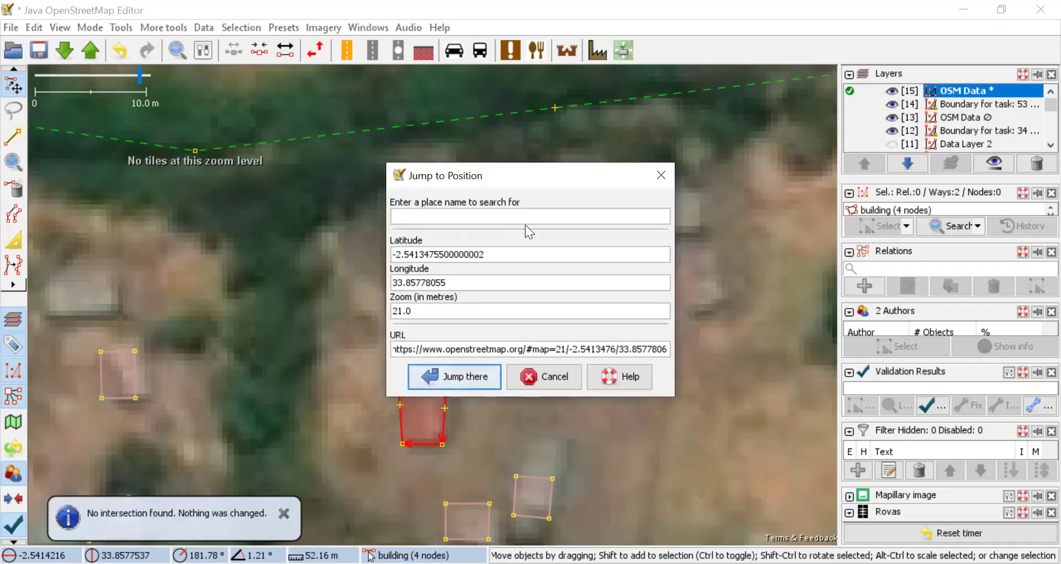
pyautogui.click(659, 175)
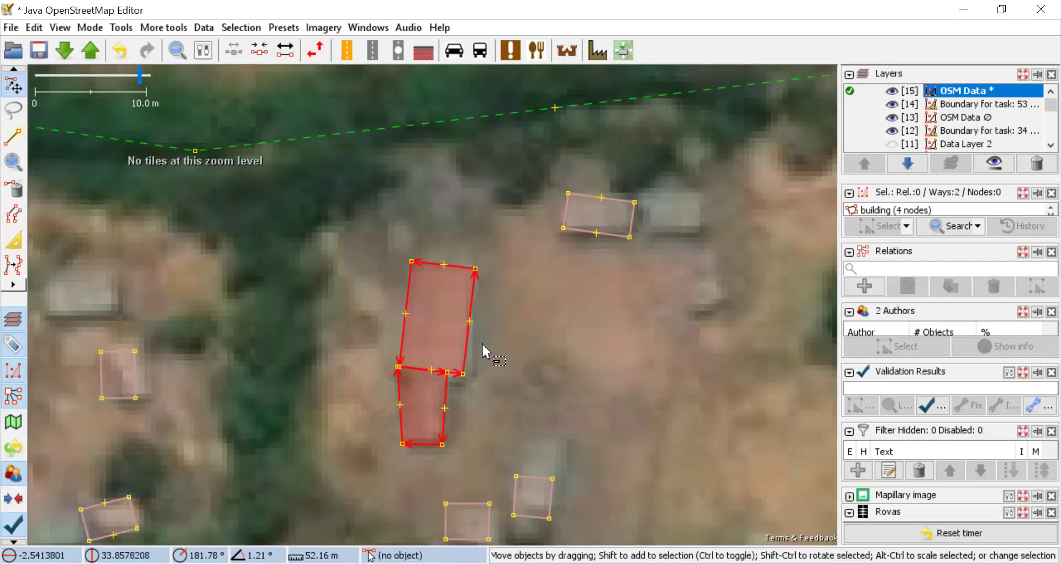
pyautogui.hotkey('ctrl', 'j')
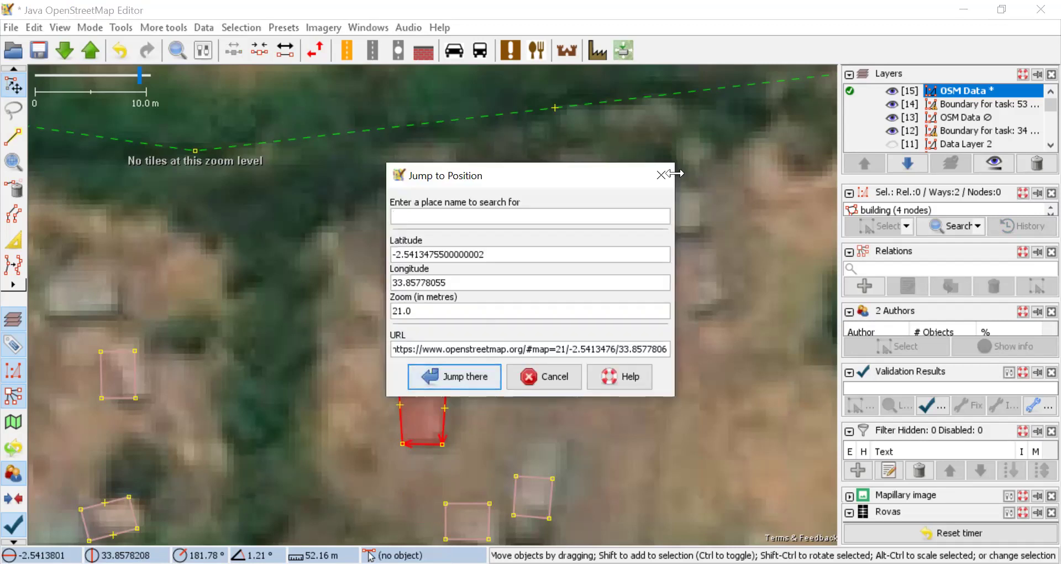
pyautogui.click(661, 176)
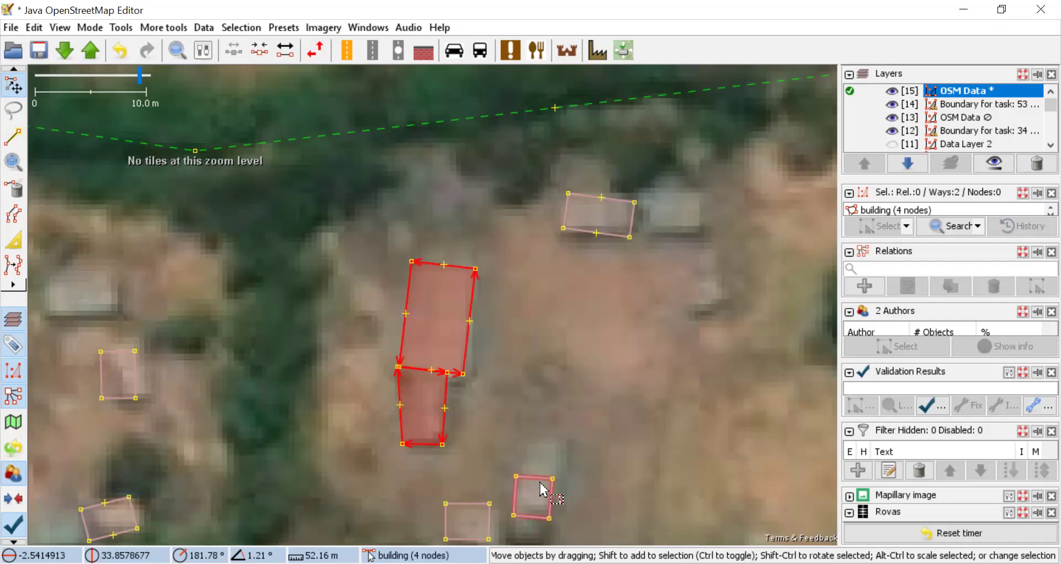
# Pull the small building's top corners upward onto its roof.
pyautogui.moveTo(553, 479); pyautogui.dragTo(565, 440)
pyautogui.moveTo(516, 474); pyautogui.dragTo(521, 440)
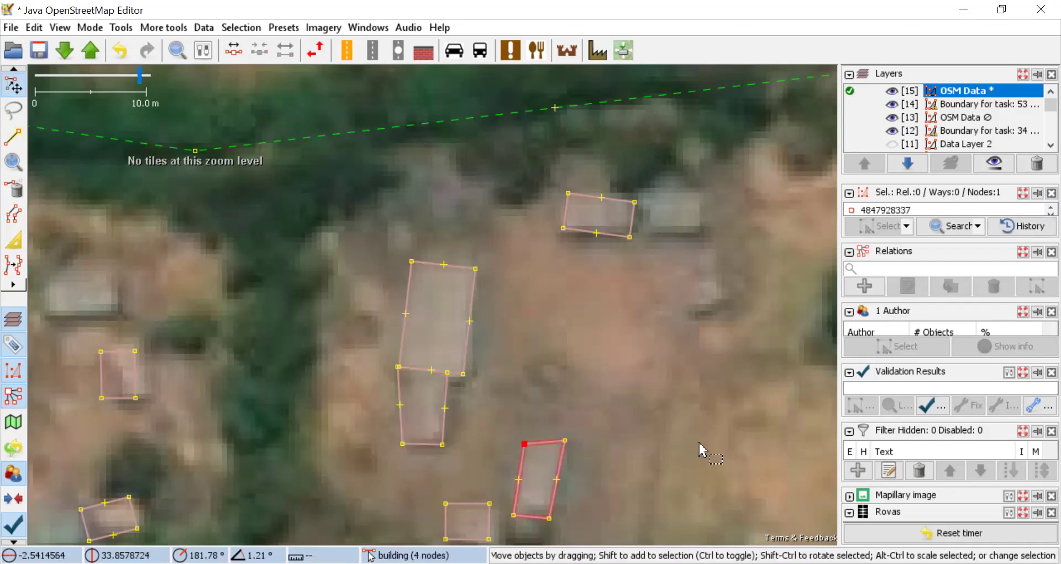
pyautogui.moveTo(655, 462); pyautogui.dragTo(628, 298)
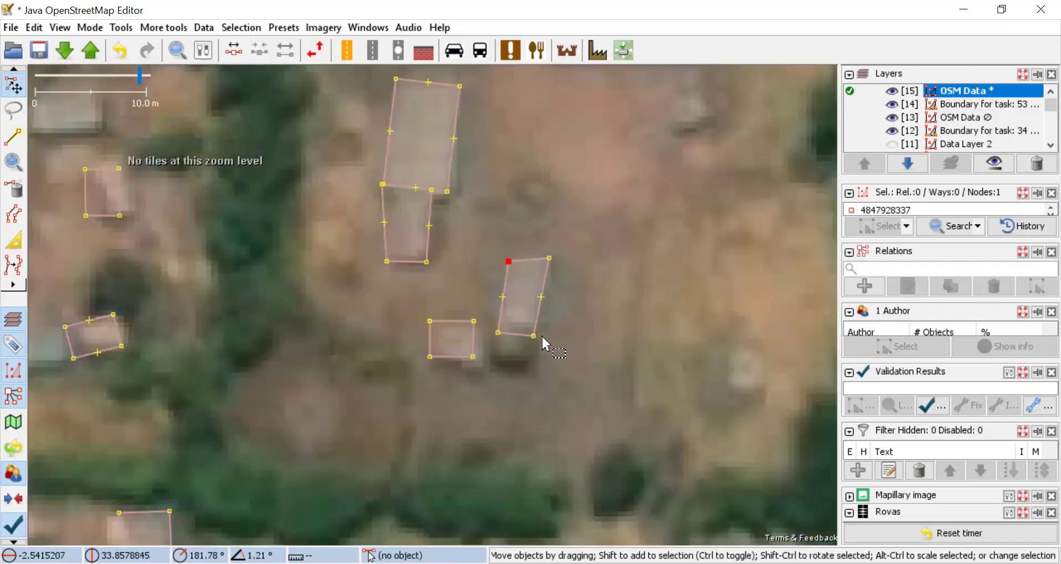
# Extend the narrow building's bottom corners downward and square it with Q.
pyautogui.moveTo(534, 336); pyautogui.dragTo(532, 362)
pyautogui.moveTo(498, 334); pyautogui.dragTo(496, 362)
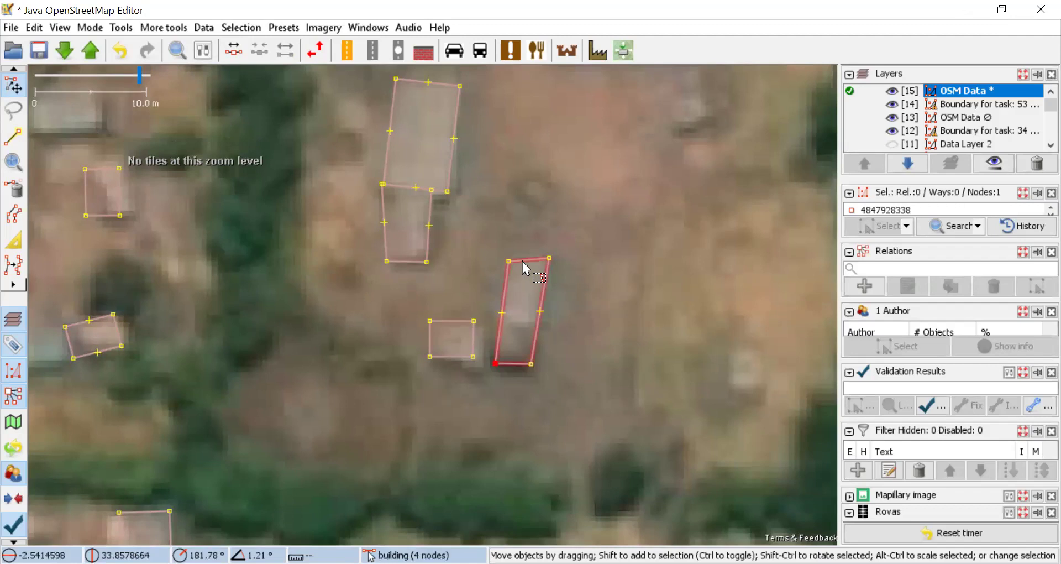
pyautogui.click(524, 267)
pyautogui.press('q')
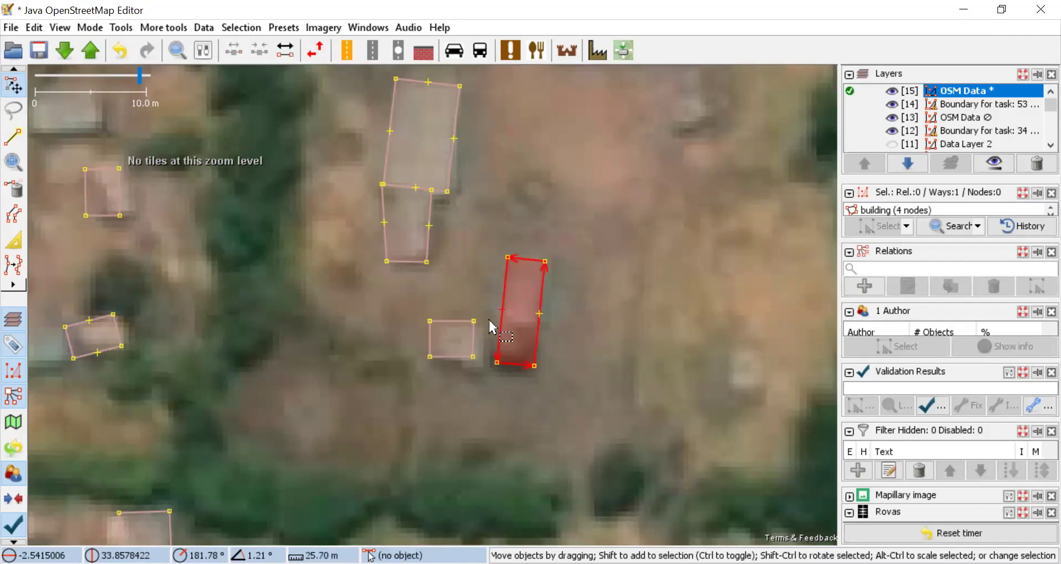
# Nudge the square building and the building below the tall one onto their roofs.
pyautogui.click(463, 356)
pyautogui.moveTo(462, 357); pyautogui.dragTo(470, 367)
pyautogui.click(411, 214)
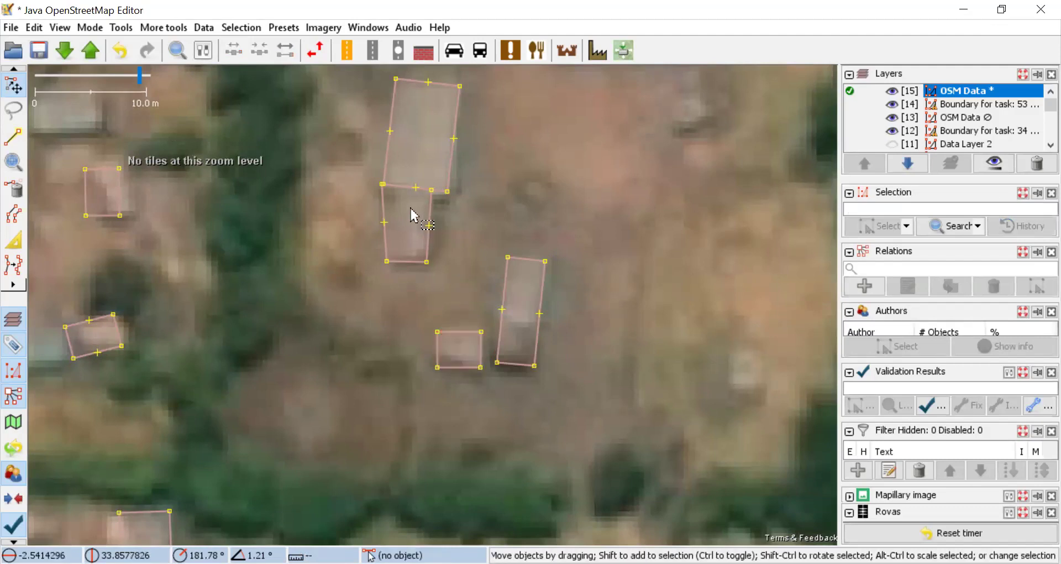
pyautogui.moveTo(383, 197); pyautogui.dragTo(383, 209)
pyautogui.moveTo(386, 273); pyautogui.dragTo(384, 264)
pyautogui.click(429, 221)
pyautogui.moveTo(524, 183); pyautogui.dragTo(453, 423)
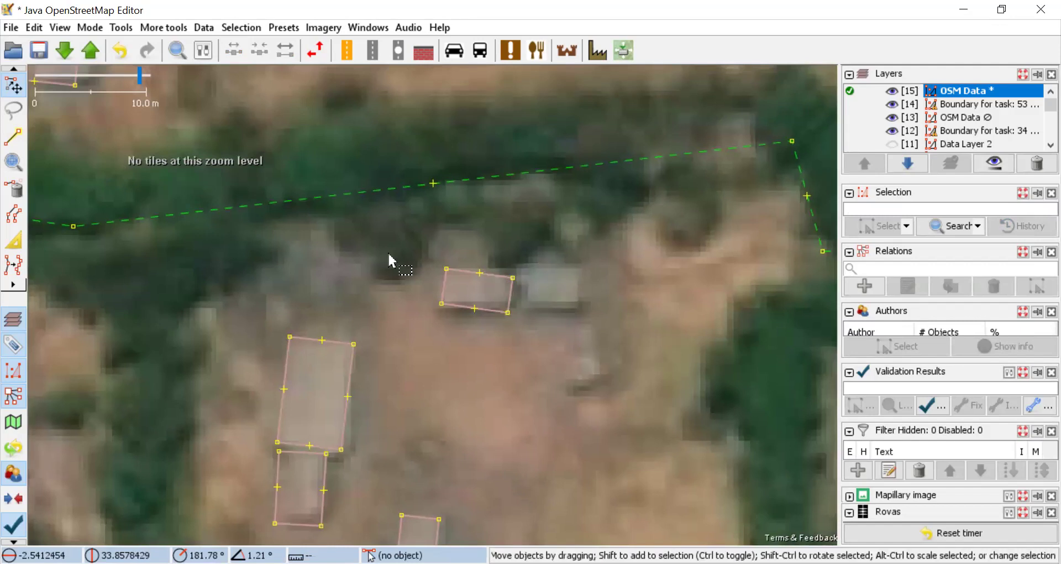
# Draw a closed four-corner rectangle over the untraced roof.
pyautogui.click(8, 142)
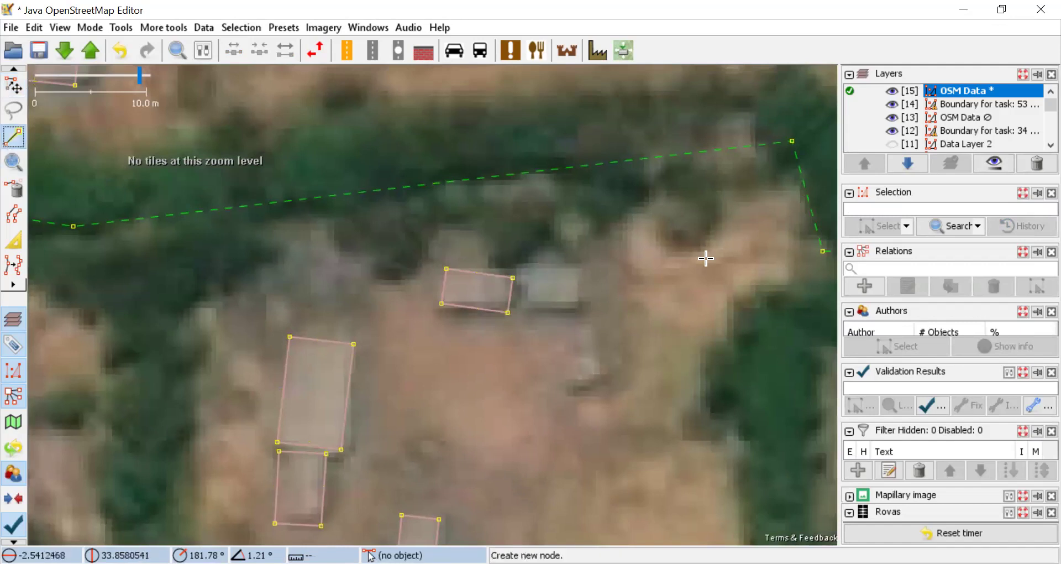
pyautogui.scroll(2, 604, 285)
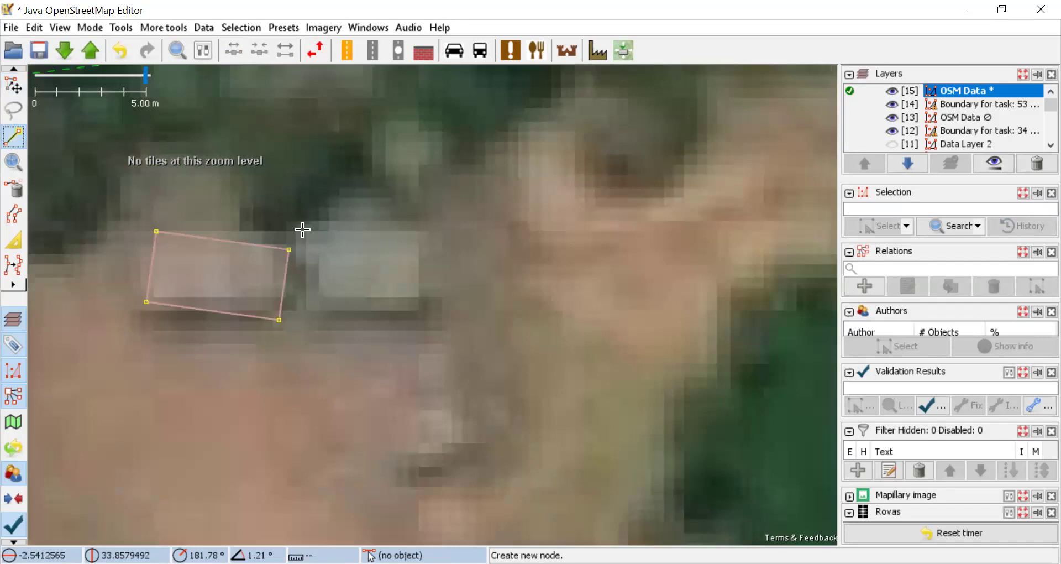
pyautogui.click(302, 229)
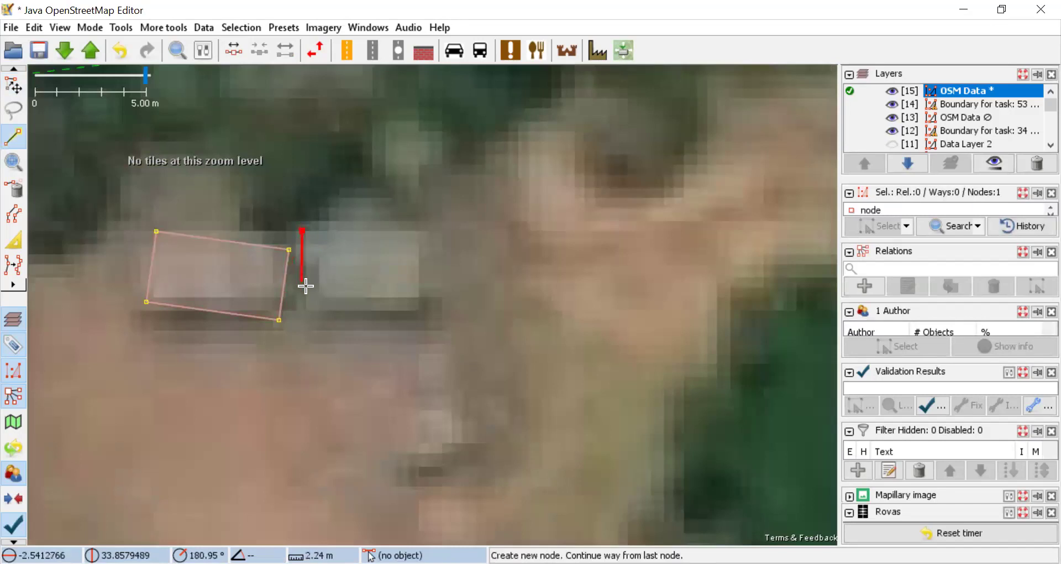
pyautogui.click(300, 314)
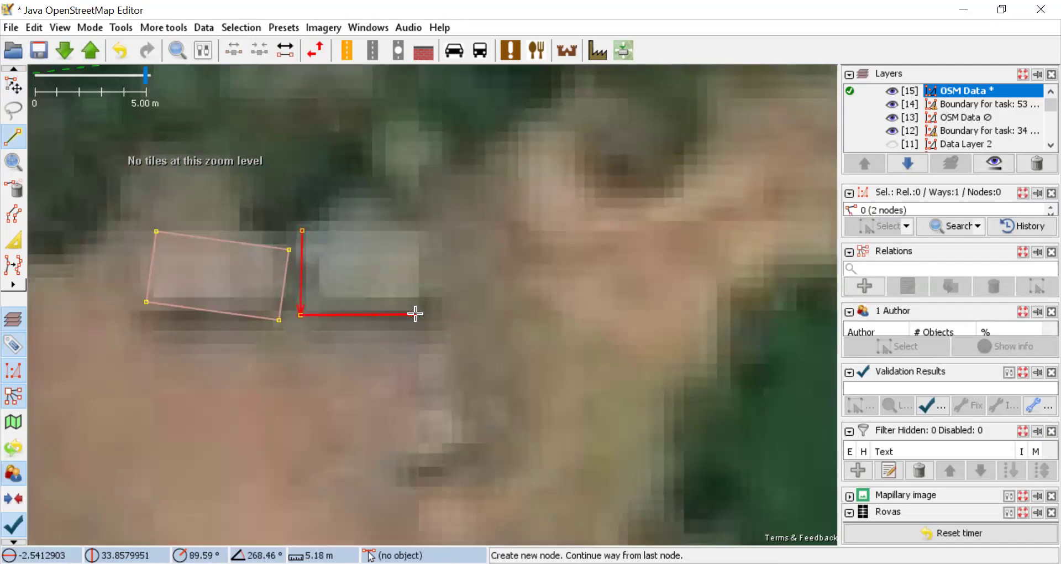
pyautogui.click(446, 316)
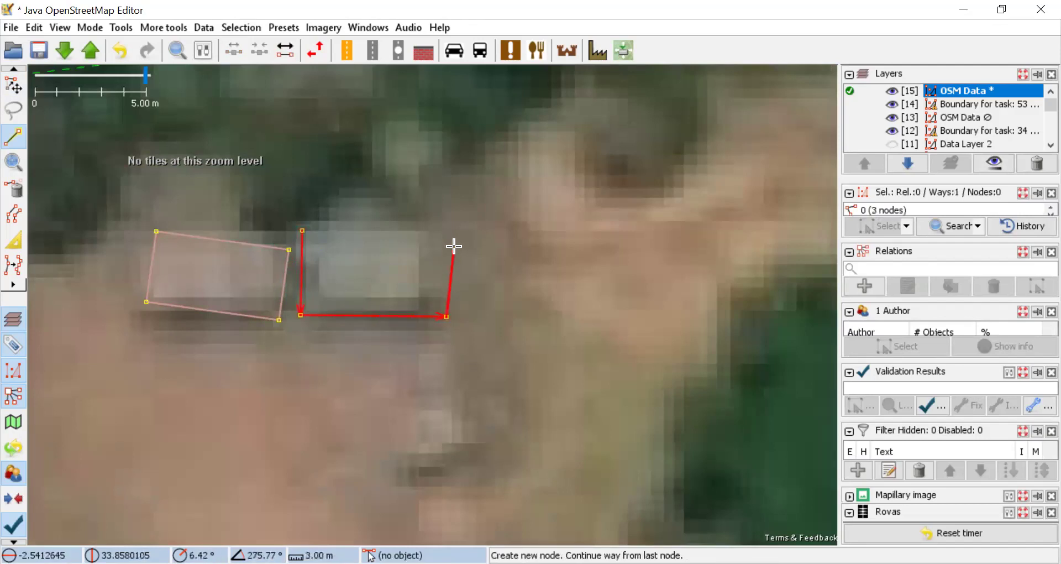
pyautogui.click(444, 229)
pyautogui.click(304, 230)
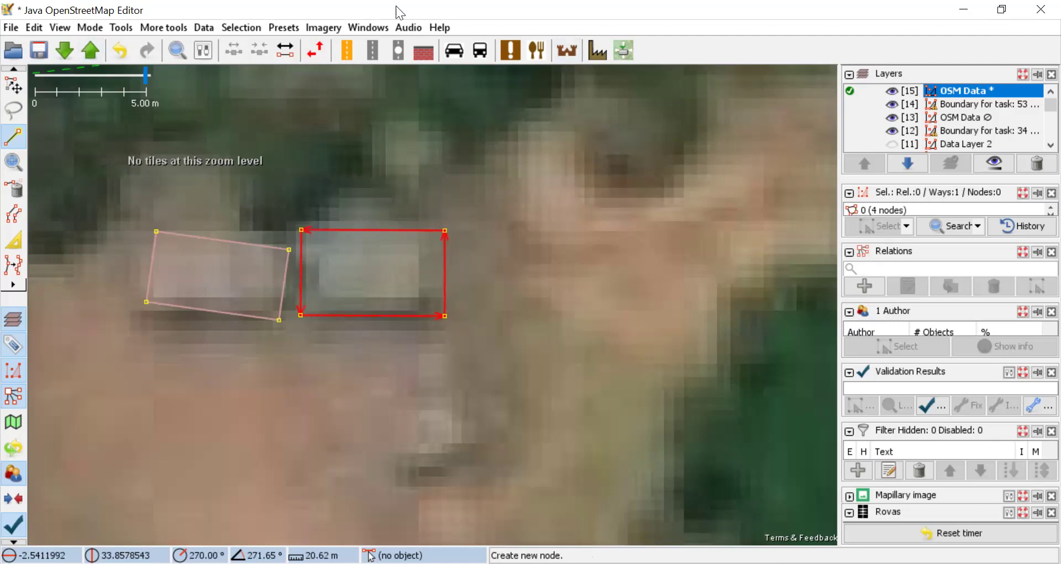
# Tag the new outline with the Man Made > Building preset.
pyautogui.click(623, 50)
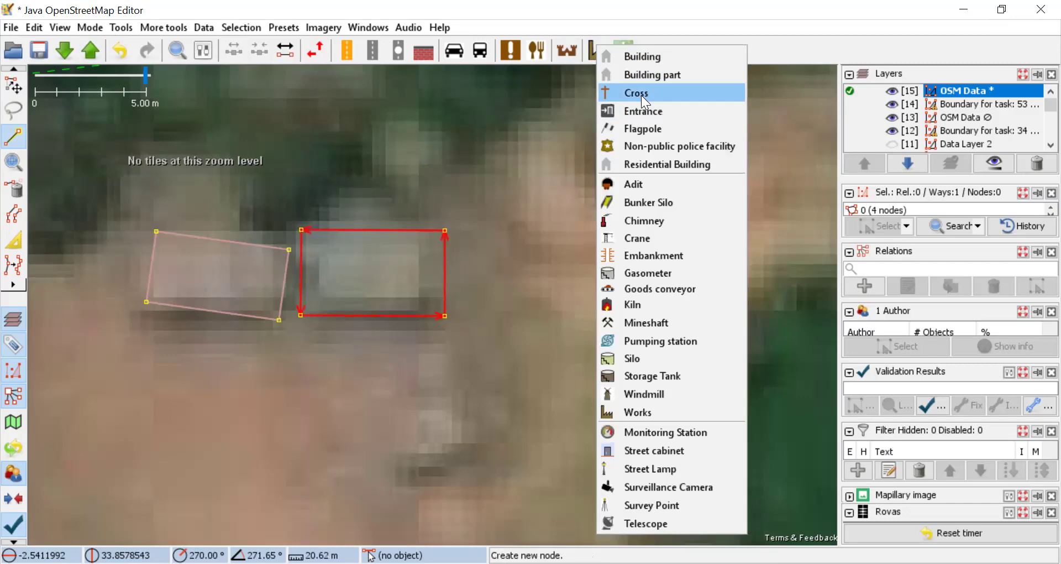
pyautogui.click(641, 95)
pyautogui.click(447, 397)
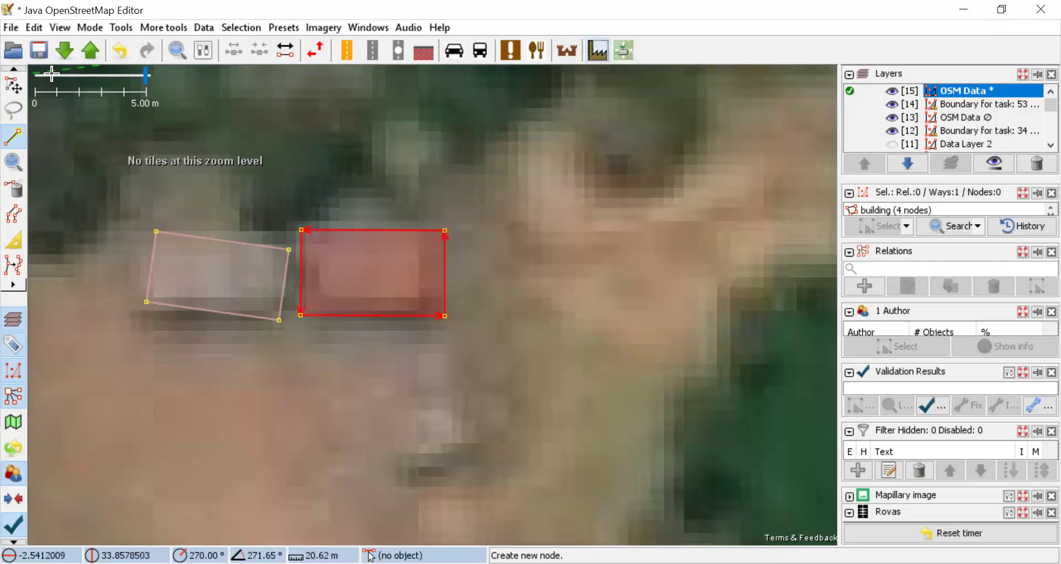
pyautogui.click(13, 87)
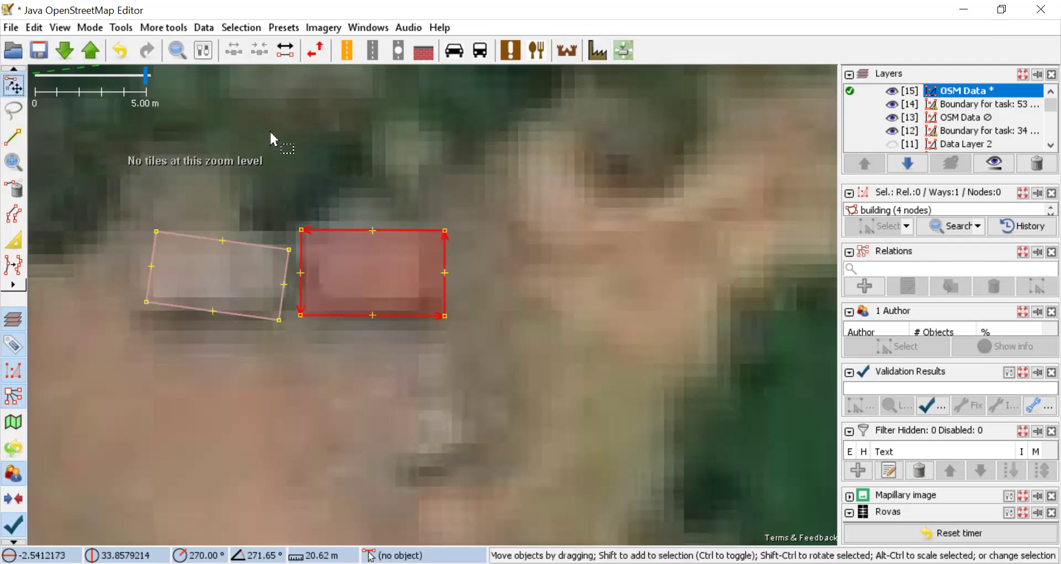
pyautogui.moveTo(418, 182); pyautogui.dragTo(514, 263)
pyautogui.scroll(-4, 514, 263)
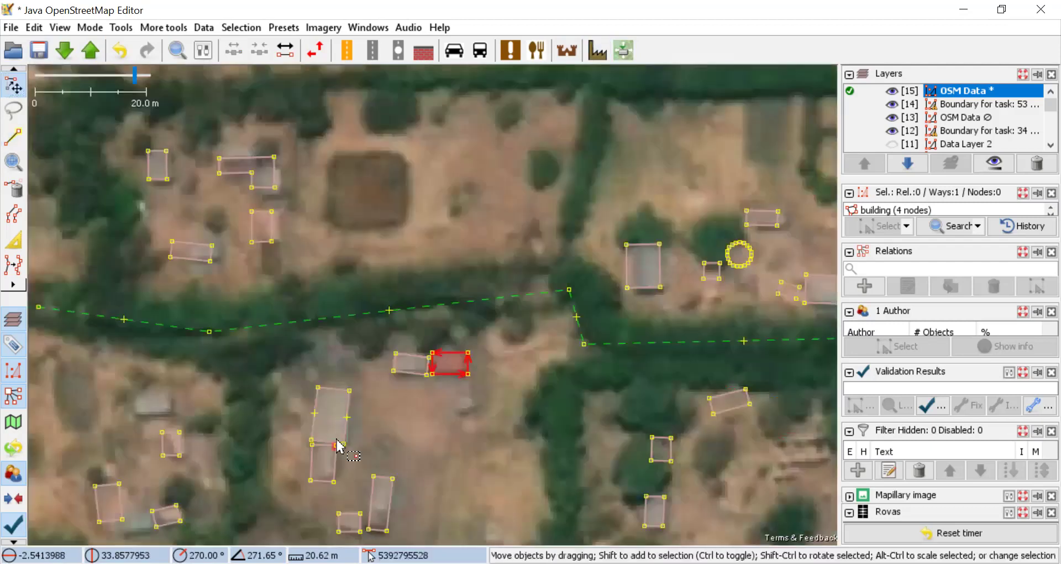
# Move the newly traced building onto its roof and square up its corners.
pyautogui.moveTo(214, 407); pyautogui.dragTo(503, 199)
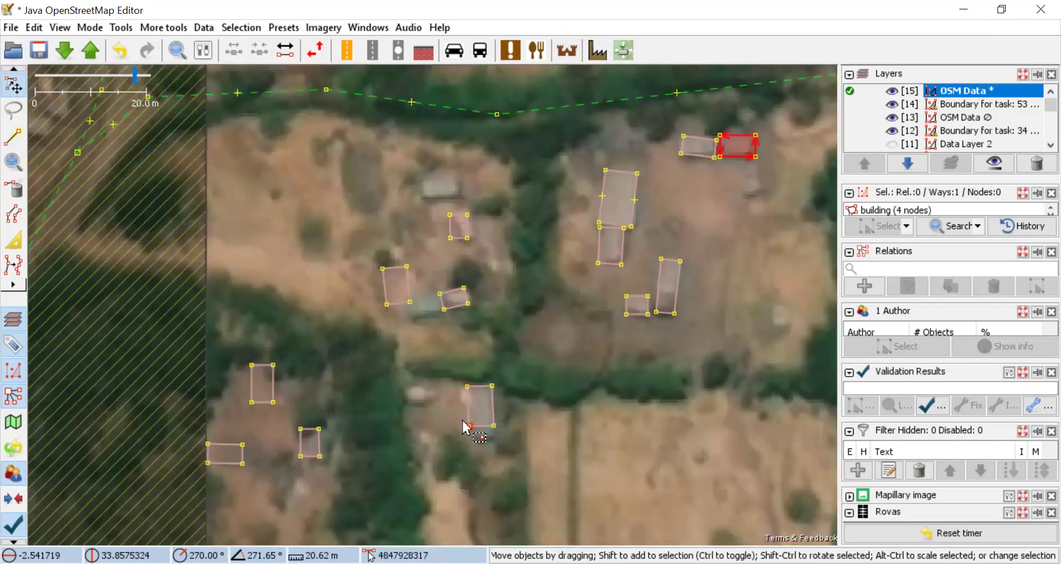
pyautogui.scroll(2, 465, 427)
pyautogui.scroll(-2, 463, 427)
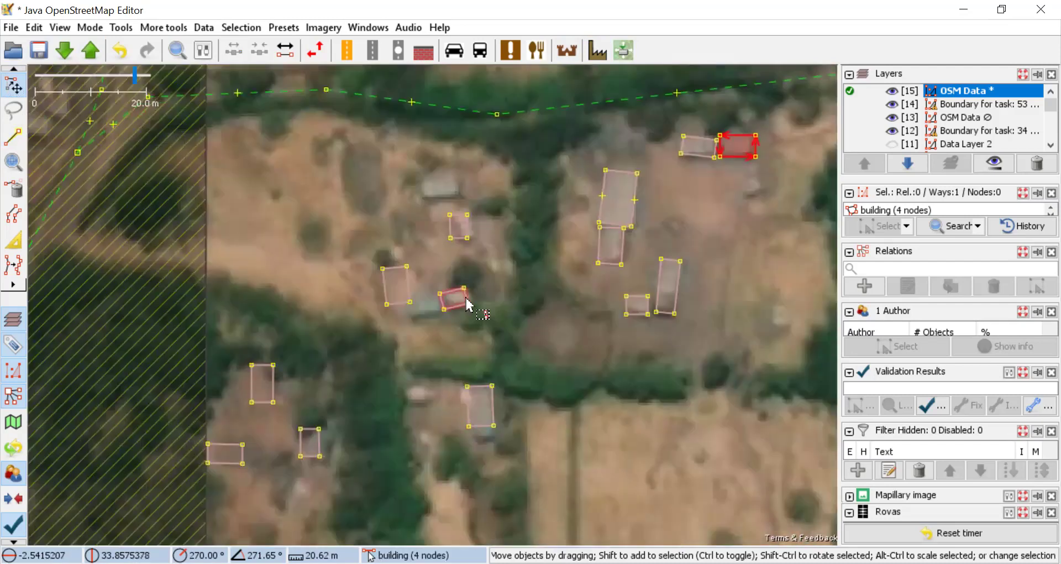
pyautogui.scroll(2, 468, 301)
pyautogui.moveTo(348, 252); pyautogui.dragTo(351, 292)
pyautogui.moveTo(365, 328); pyautogui.dragTo(351, 326)
pyautogui.moveTo(404, 252); pyautogui.dragTo(411, 327)
pyautogui.click(402, 327)
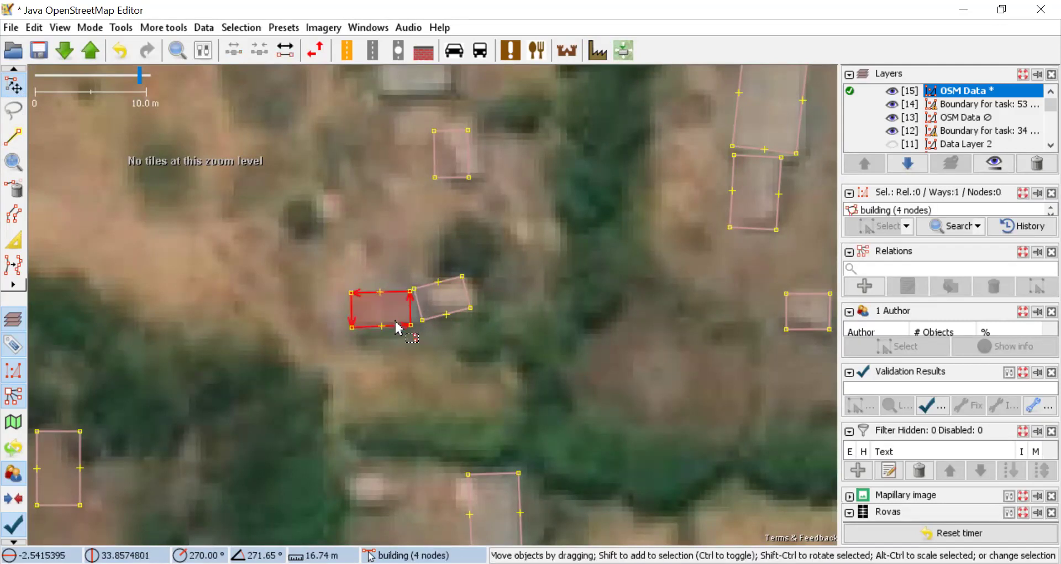
# Shift the small building further north right onto its roof.
pyautogui.click(462, 315)
pyautogui.moveTo(490, 242); pyautogui.dragTo(486, 371)
pyautogui.moveTo(464, 277); pyautogui.dragTo(474, 274)
pyautogui.moveTo(502, 220); pyautogui.dragTo(521, 327)
pyautogui.click(521, 326)
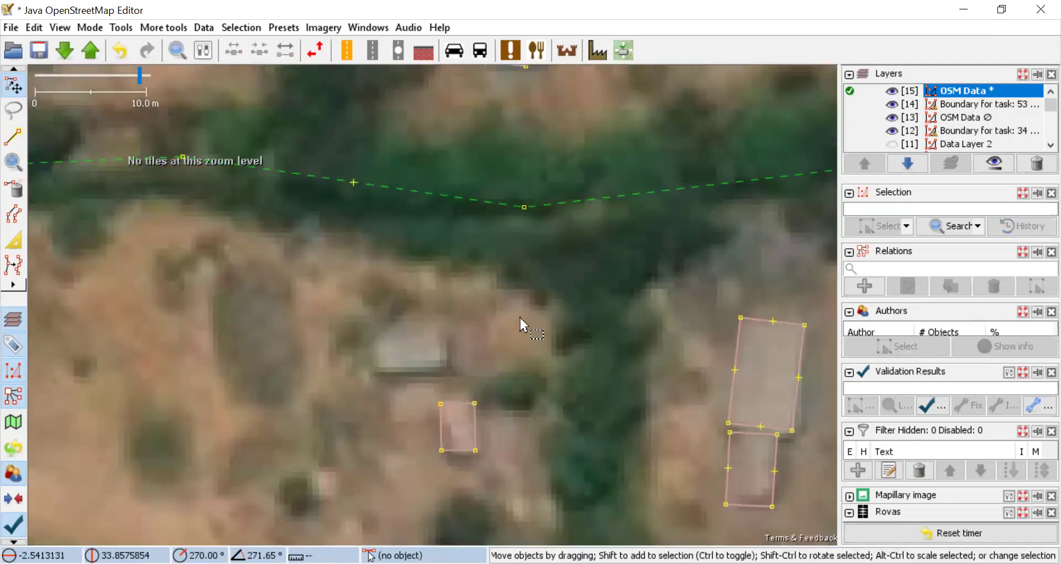
# Draw a closed four-node rectangle over the roof north of the small building.
pyautogui.click(21, 136)
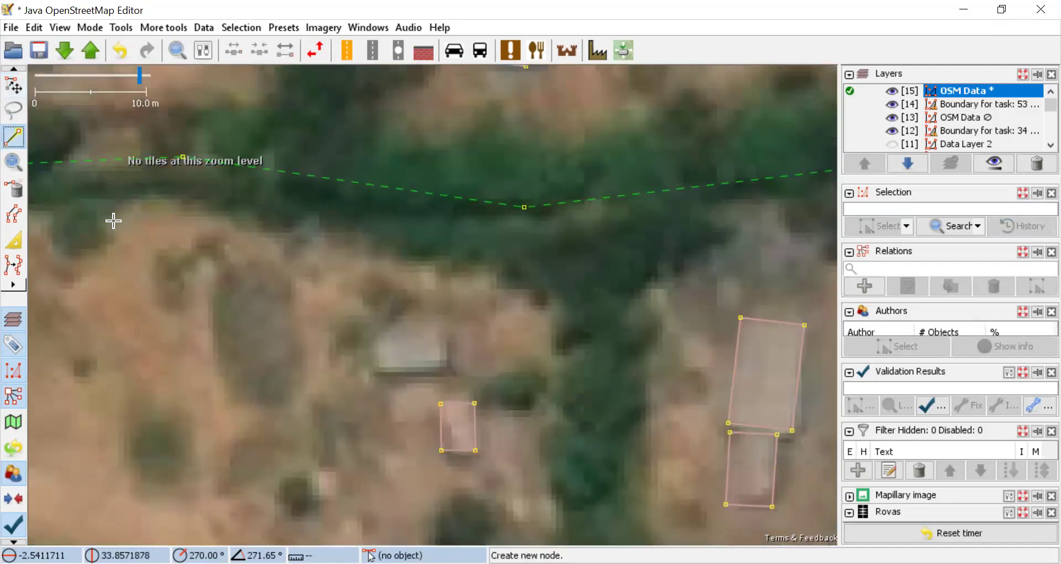
pyautogui.click(377, 333)
pyautogui.click(376, 373)
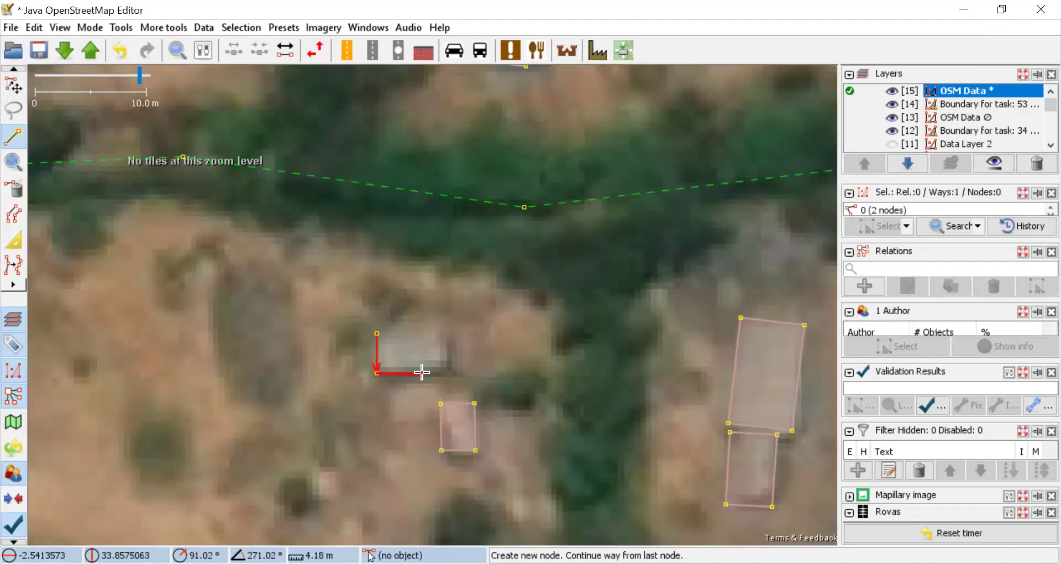
pyautogui.click(452, 375)
pyautogui.click(451, 332)
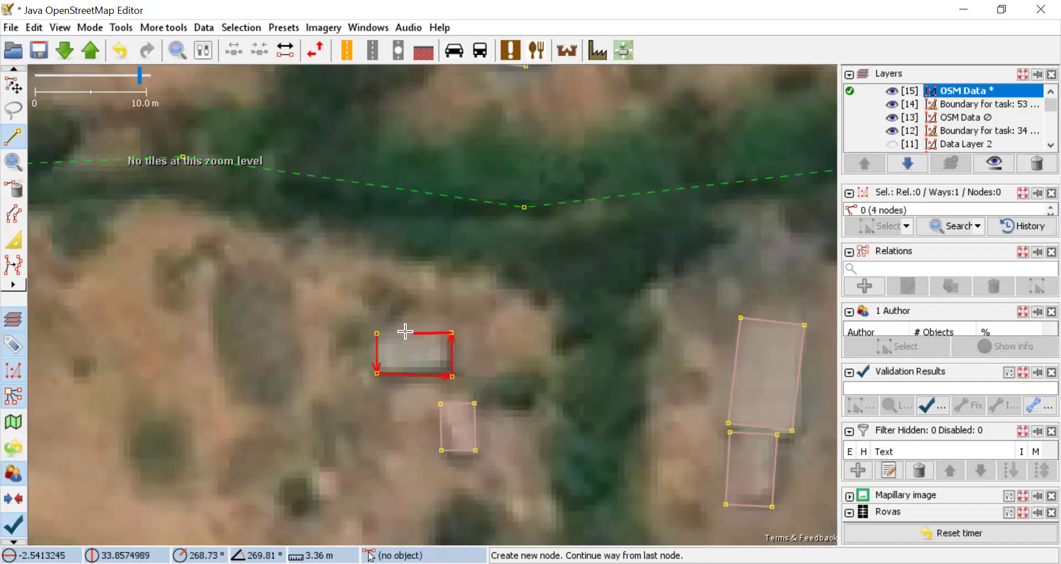
pyautogui.click(377, 332)
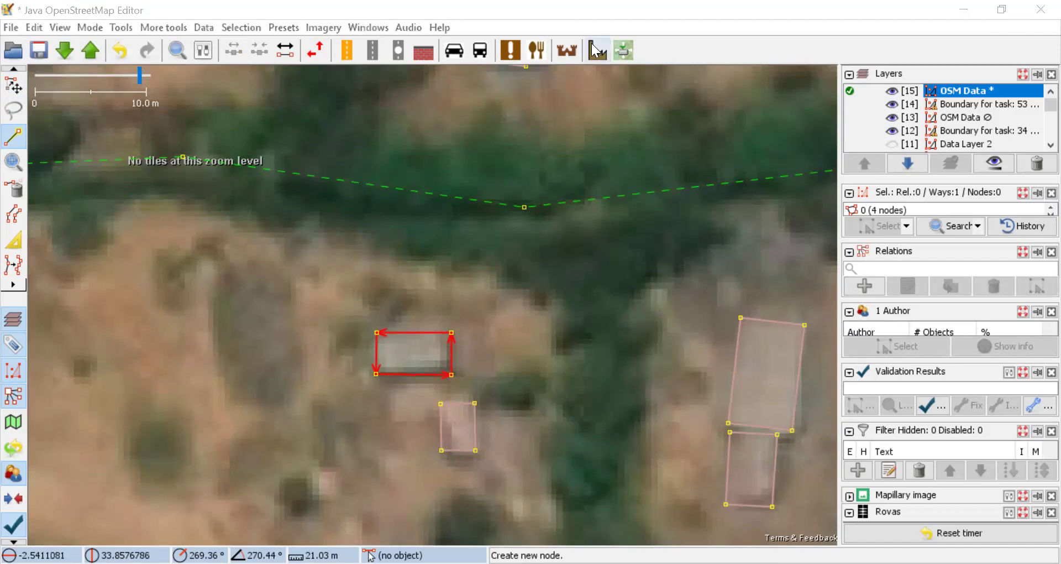
# Apply the Man Made > Building preset to tag it building=yes.
pyautogui.click(616, 60)
pyautogui.click(615, 60)
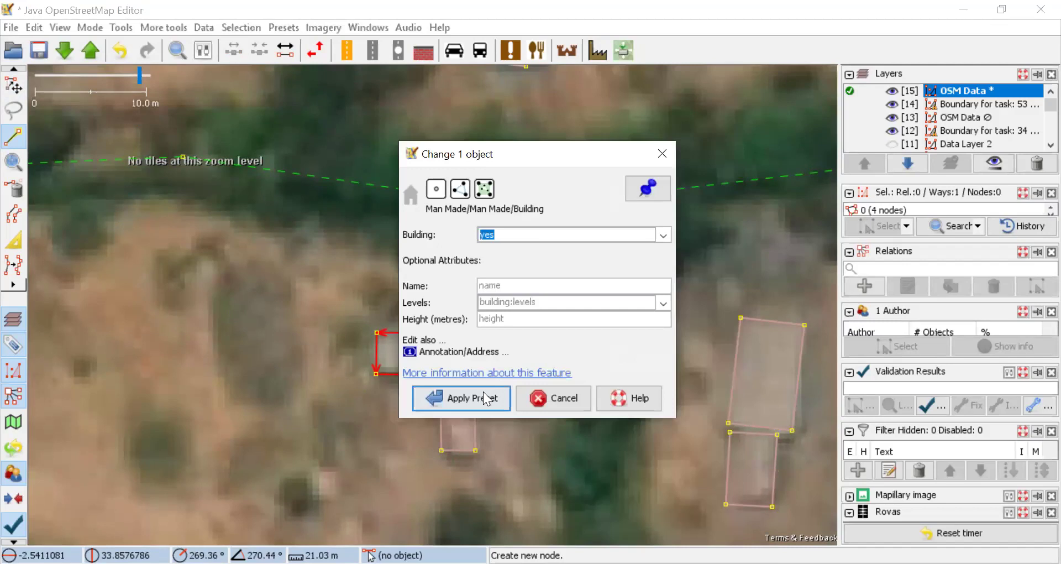
pyautogui.click(483, 396)
pyautogui.scroll(-2, 568, 292)
# Move the building by the dashed track onto its roof and square it with Q.
pyautogui.scroll(-2, 567, 292)
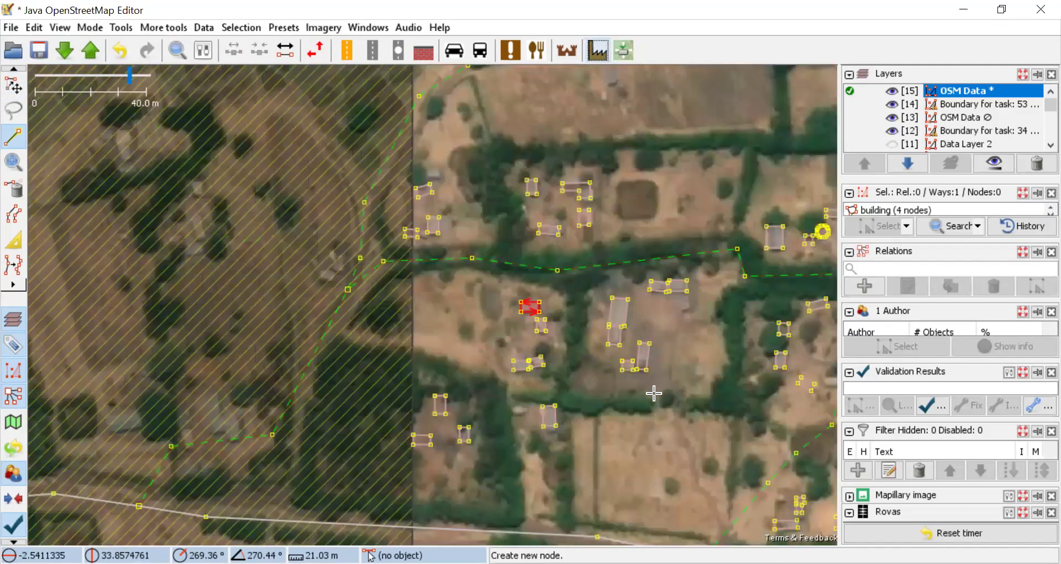
pyautogui.moveTo(672, 433); pyautogui.dragTo(306, 410)
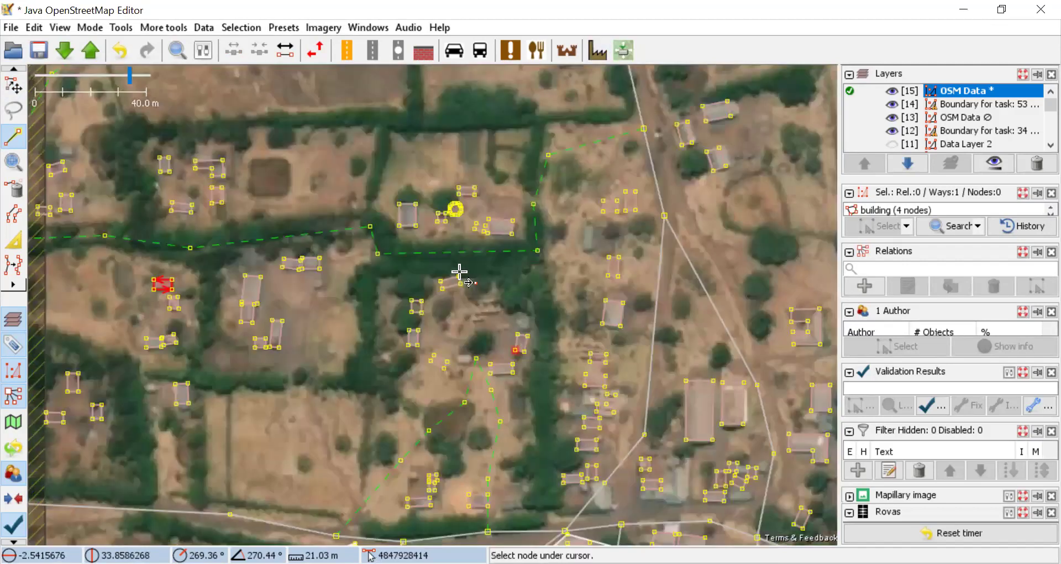
pyautogui.scroll(4, 507, 333)
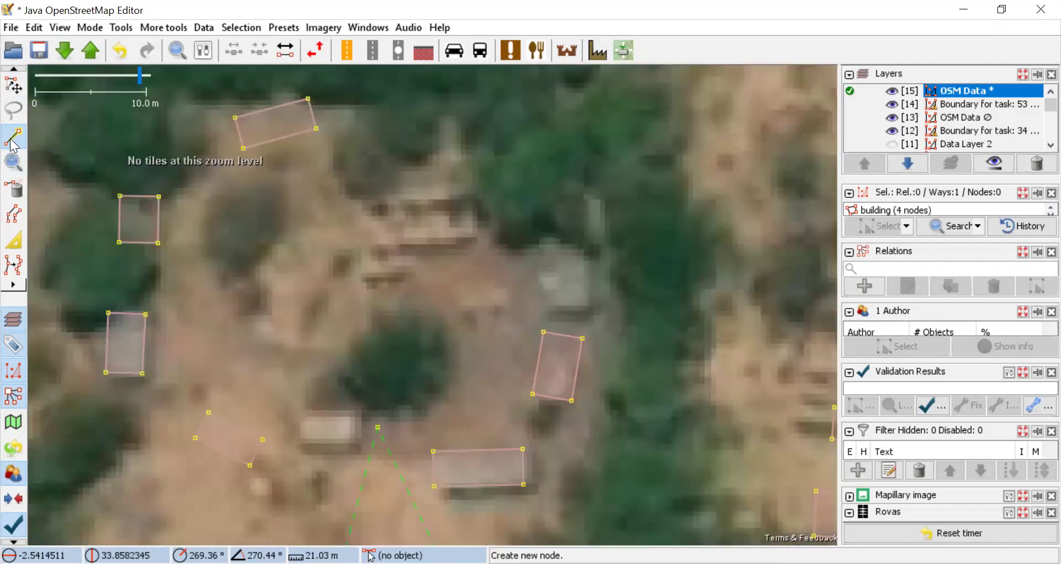
pyautogui.click(16, 89)
pyautogui.moveTo(228, 420); pyautogui.dragTo(303, 450)
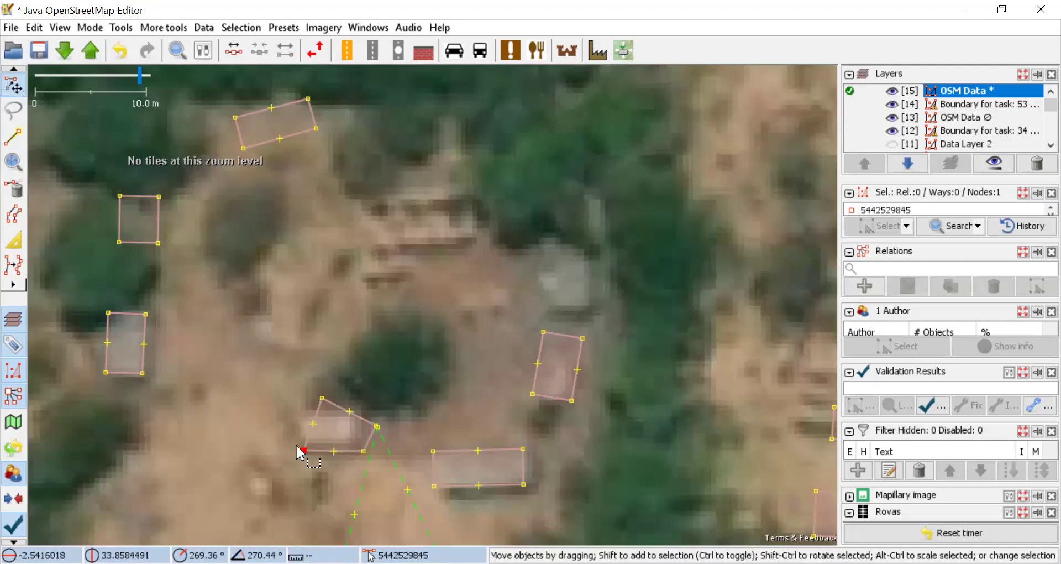
pyautogui.moveTo(322, 398); pyautogui.dragTo(300, 412)
pyautogui.click(369, 431)
pyautogui.moveTo(369, 430); pyautogui.dragTo(353, 416)
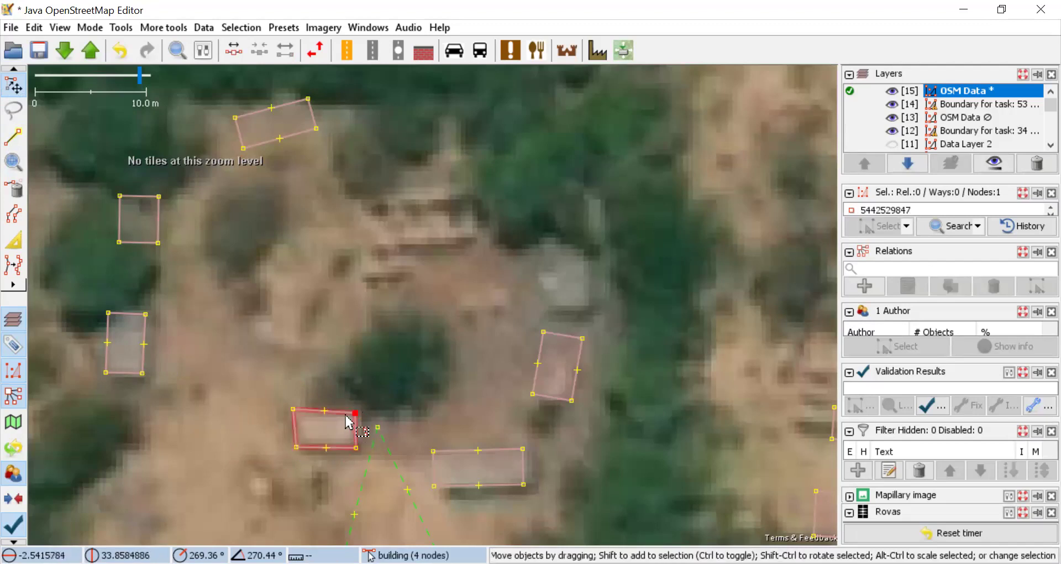
pyautogui.click(297, 434)
pyautogui.press('q')
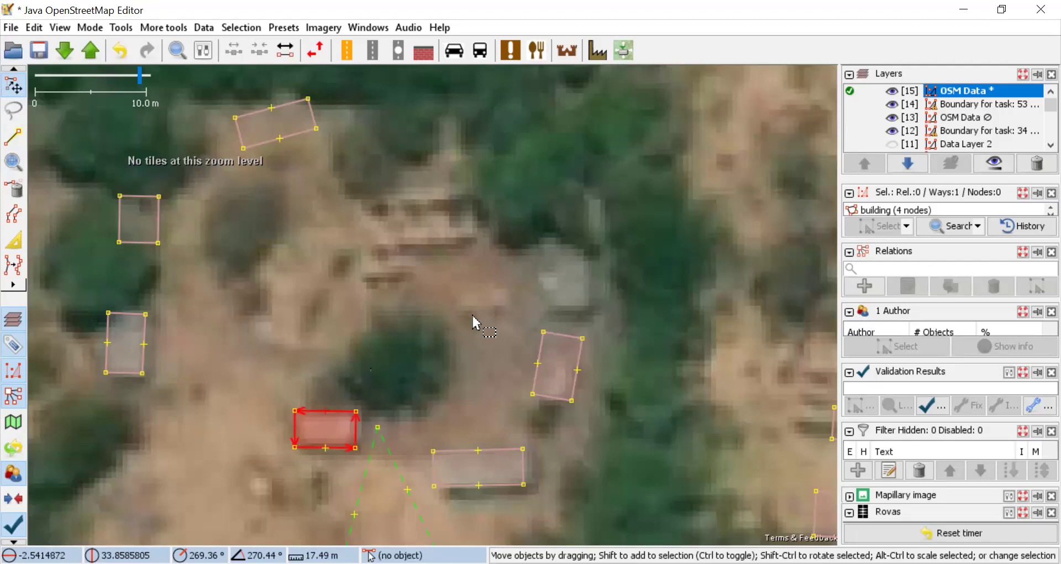
# Pan east, north and west to survey the surrounding buildings.
pyautogui.scroll(-4, 438, 304)
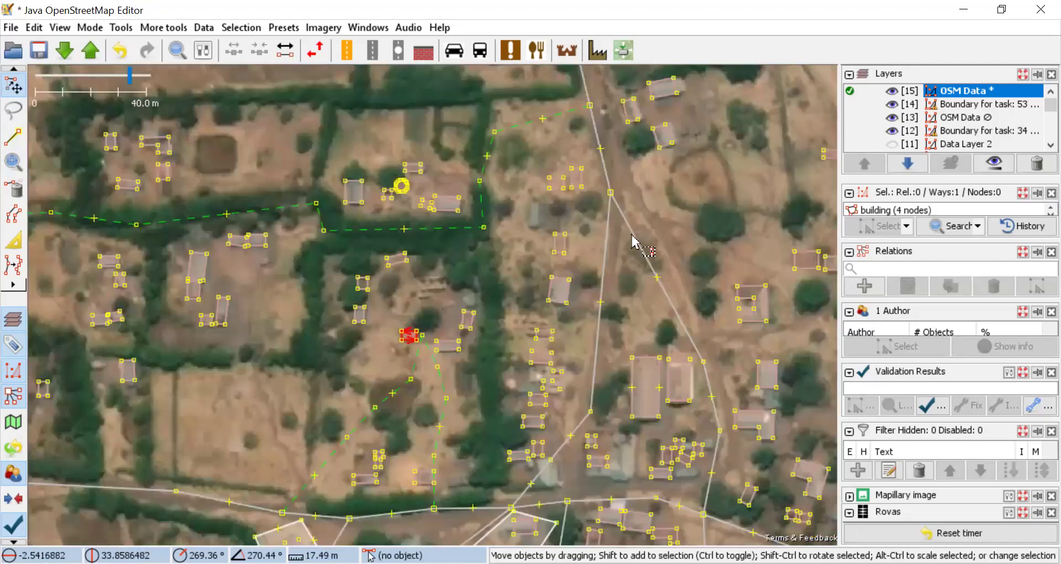
pyautogui.moveTo(711, 206); pyautogui.dragTo(347, 286)
pyautogui.moveTo(353, 252); pyautogui.dragTo(374, 402)
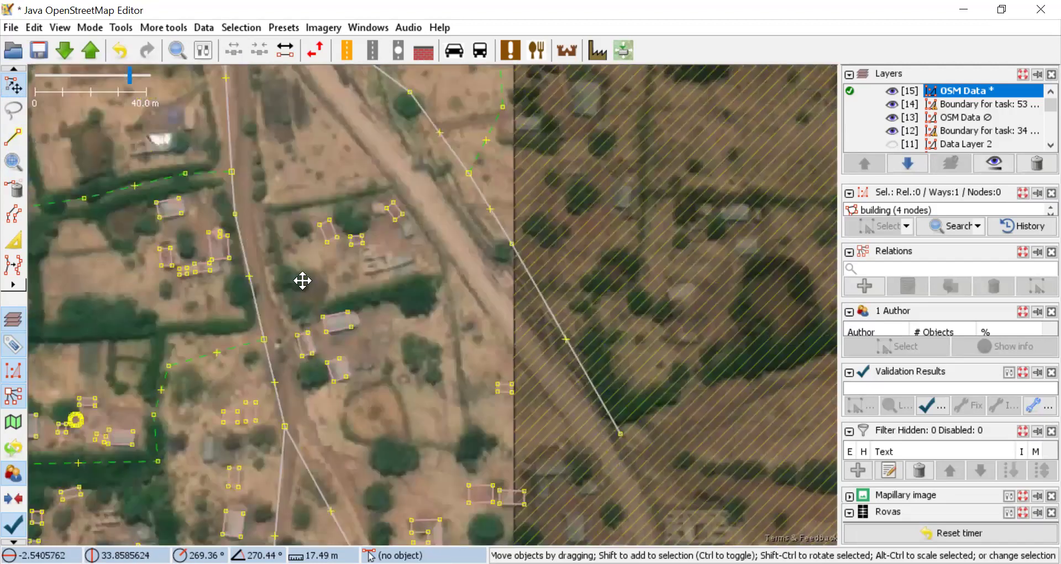
pyautogui.moveTo(604, 398); pyautogui.dragTo(800, 420)
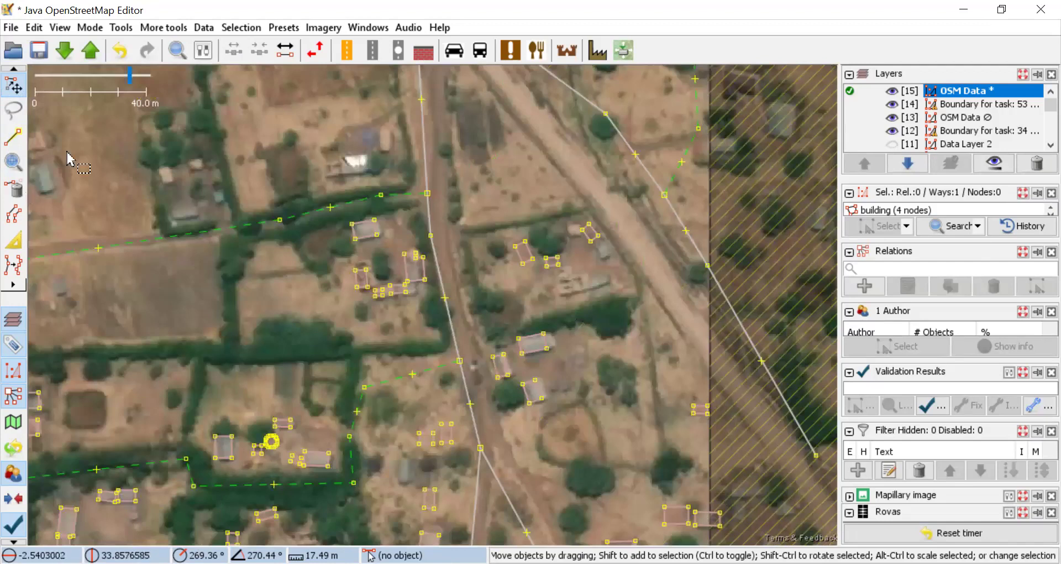
# Upload the building changes and submit the 31-minute Rovas work report.
pyautogui.click(90, 53)
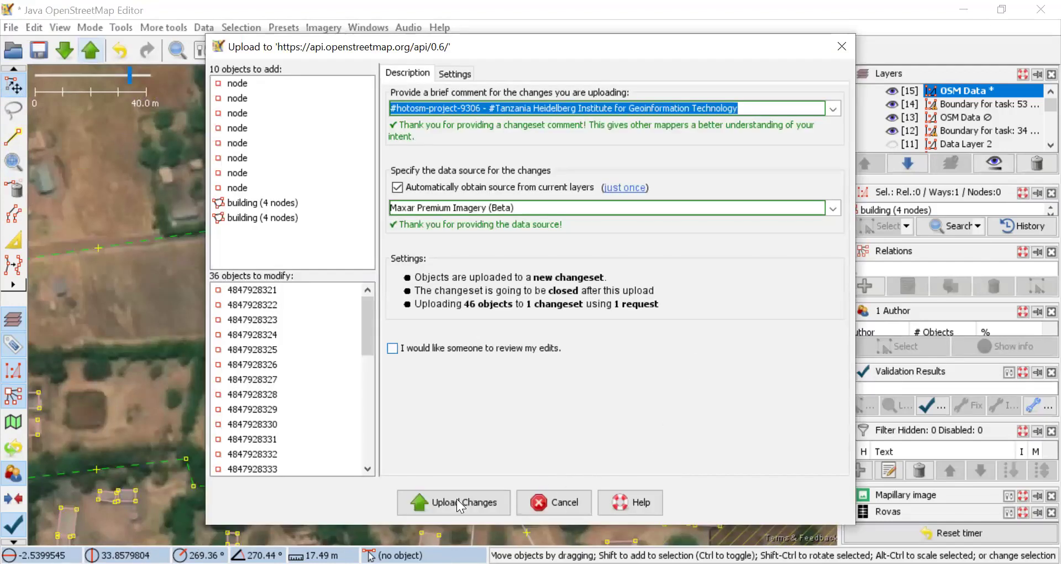
pyautogui.click(456, 498)
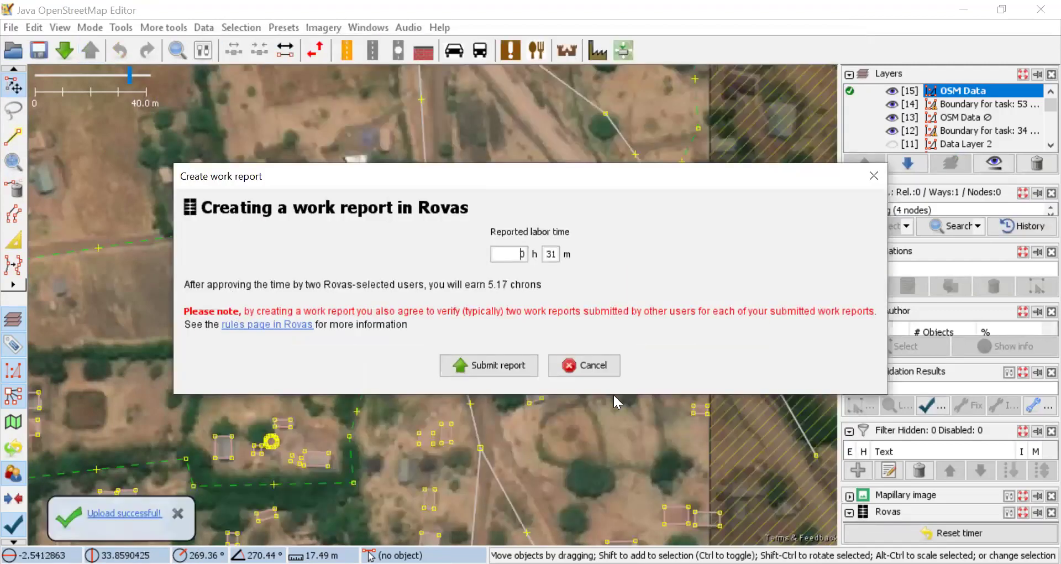
pyautogui.click(503, 371)
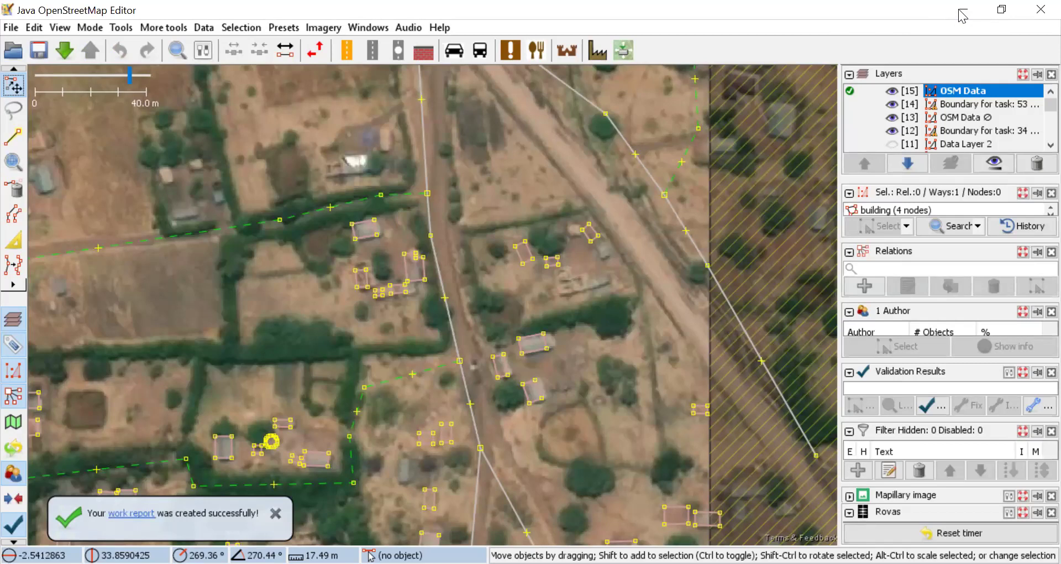
pyautogui.click(962, 16)
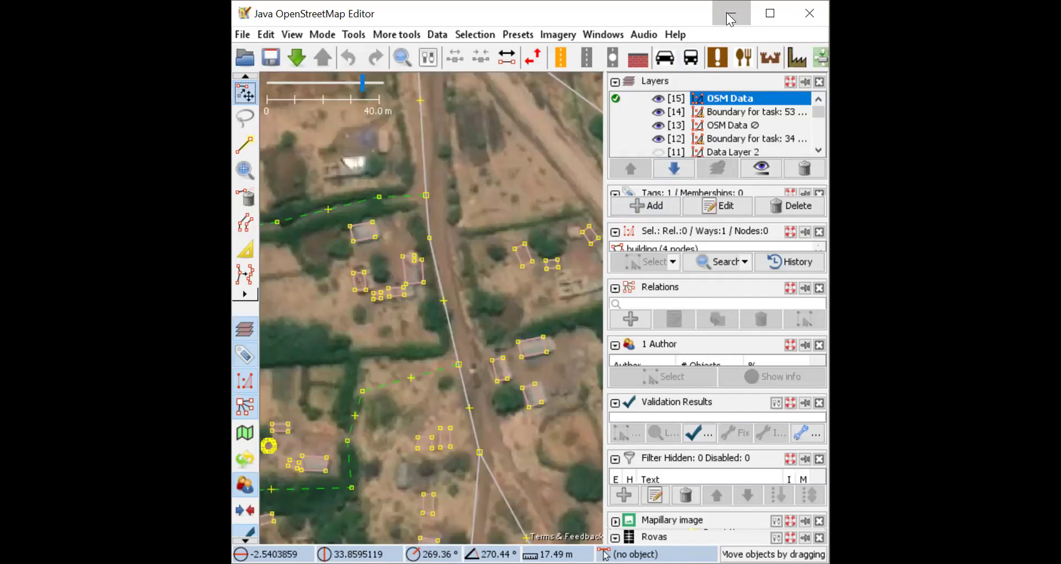
# Answer 'No' to the task being completely mapped and submit the task.
pyautogui.click(731, 12)
pyautogui.scroll(-3, 837, 379)
pyautogui.scroll(3, 756, 212)
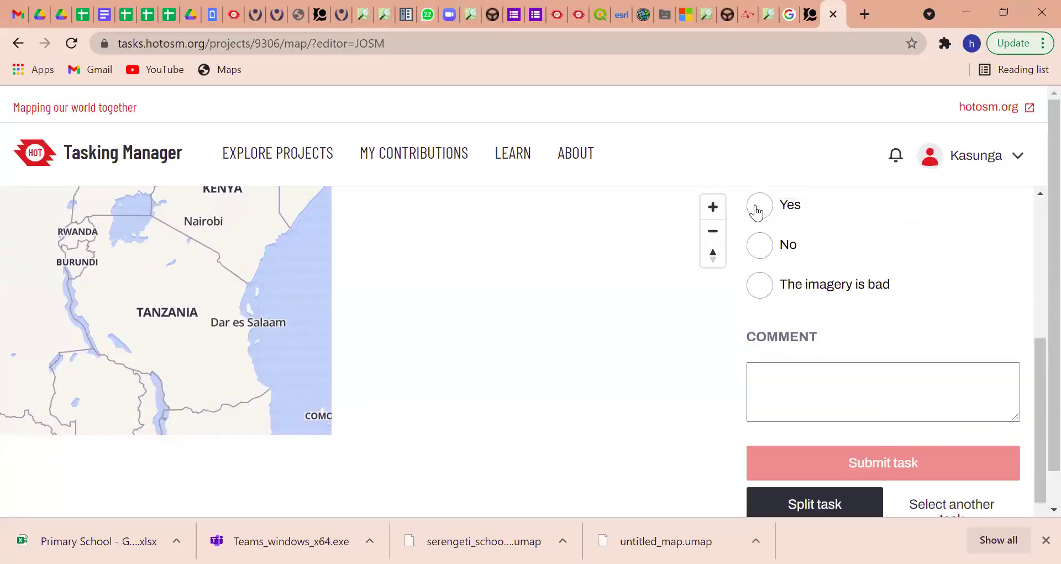
pyautogui.click(764, 332)
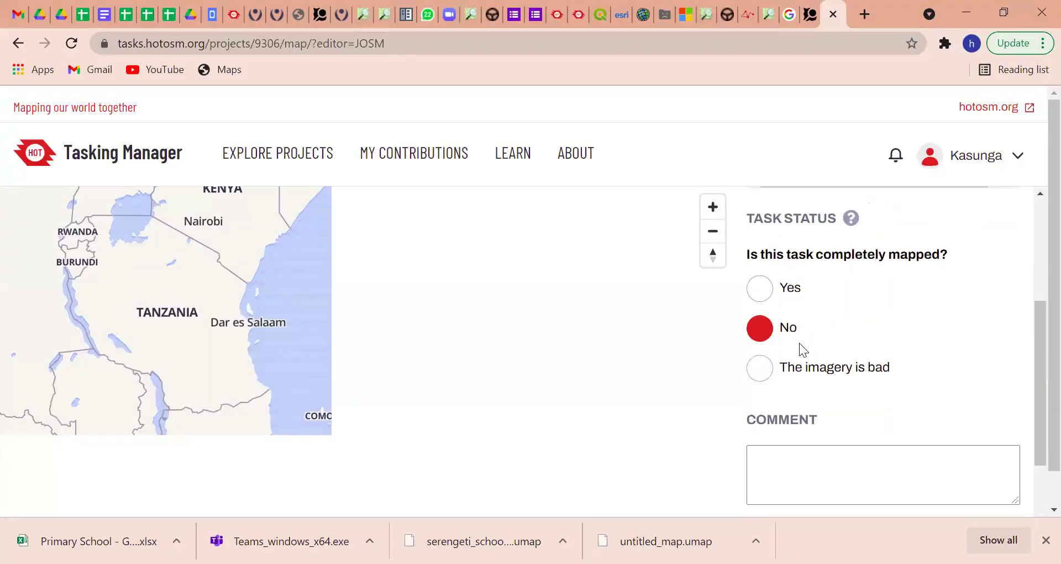
pyautogui.scroll(-3, 802, 347)
pyautogui.click(844, 386)
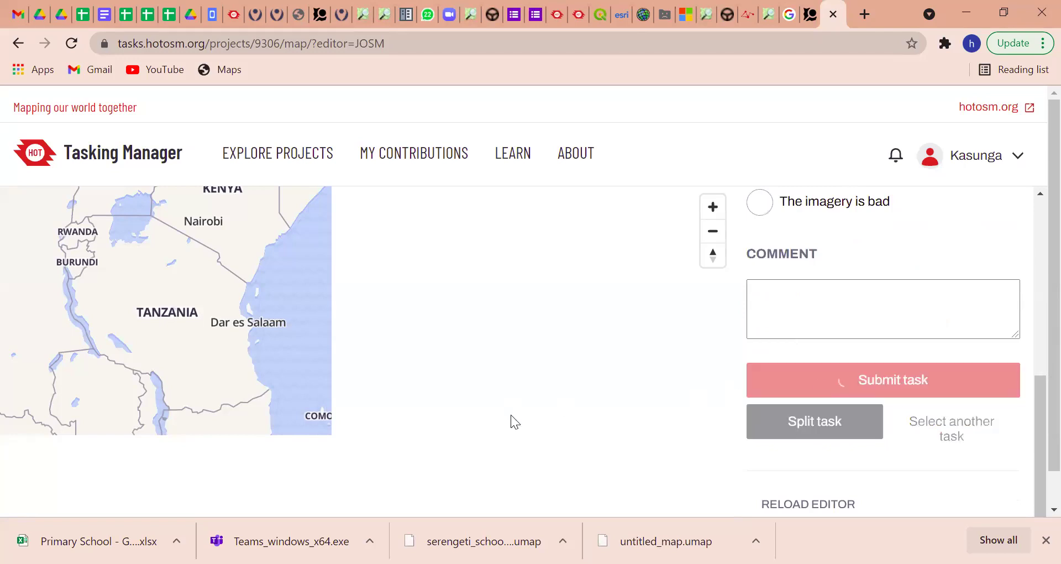